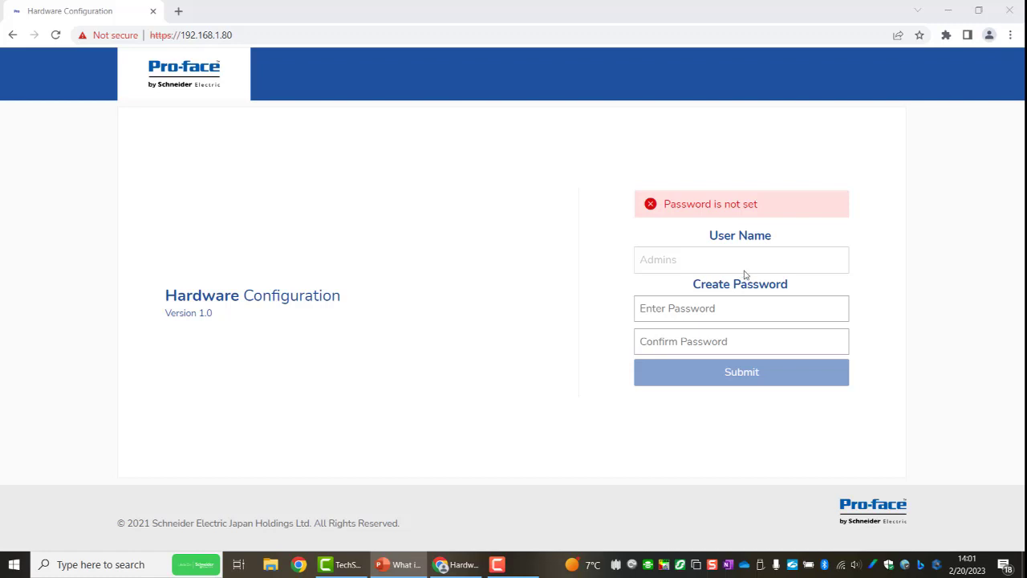
# Create the Admins account password on the hardware configuration page, confirm it in the second field and submit it.
pyautogui.click(677, 308)
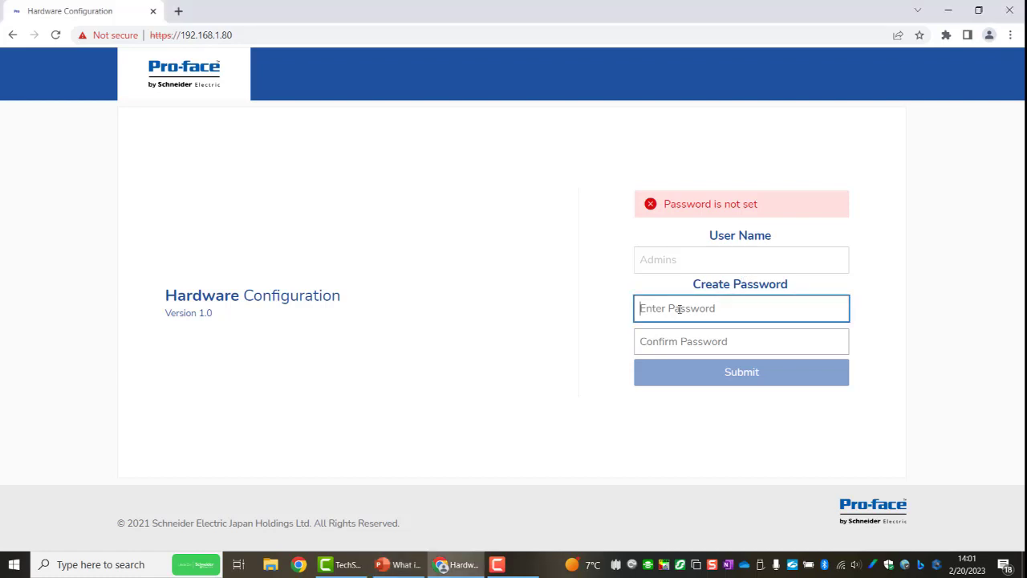
pyautogui.write('••')
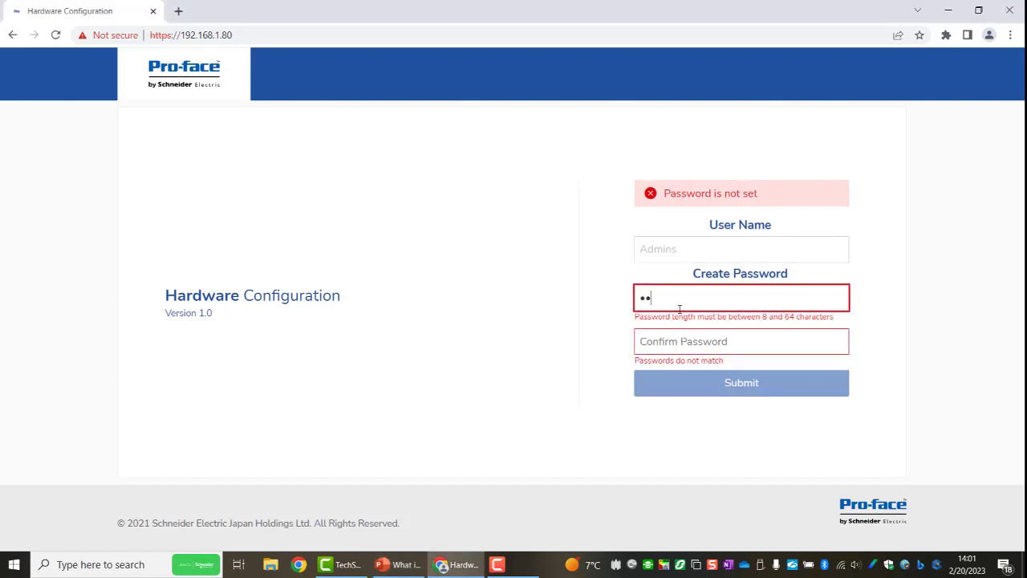
pyautogui.write('••••••••••')
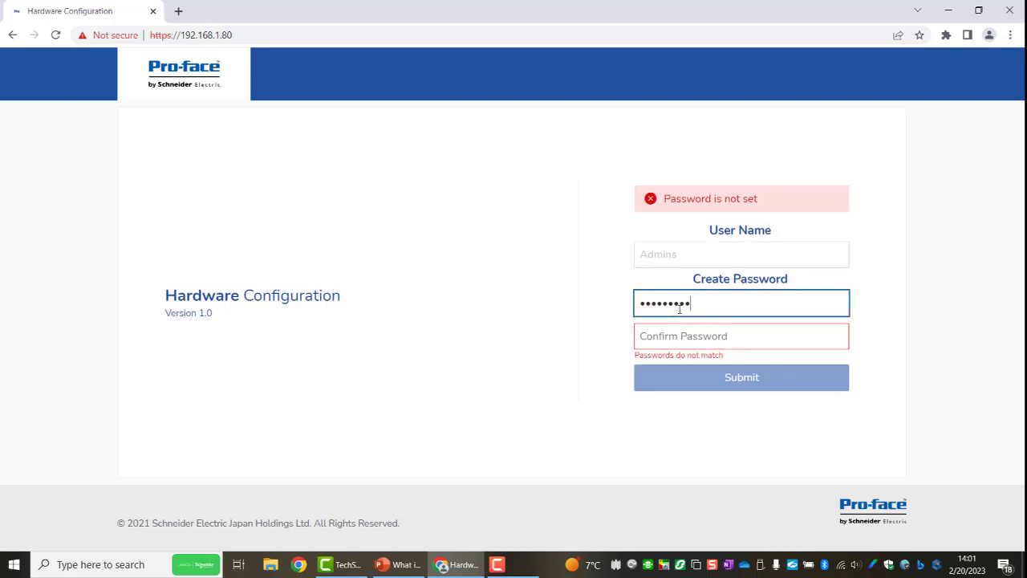
pyautogui.press('Tab')
pyautogui.write('•••••••••')
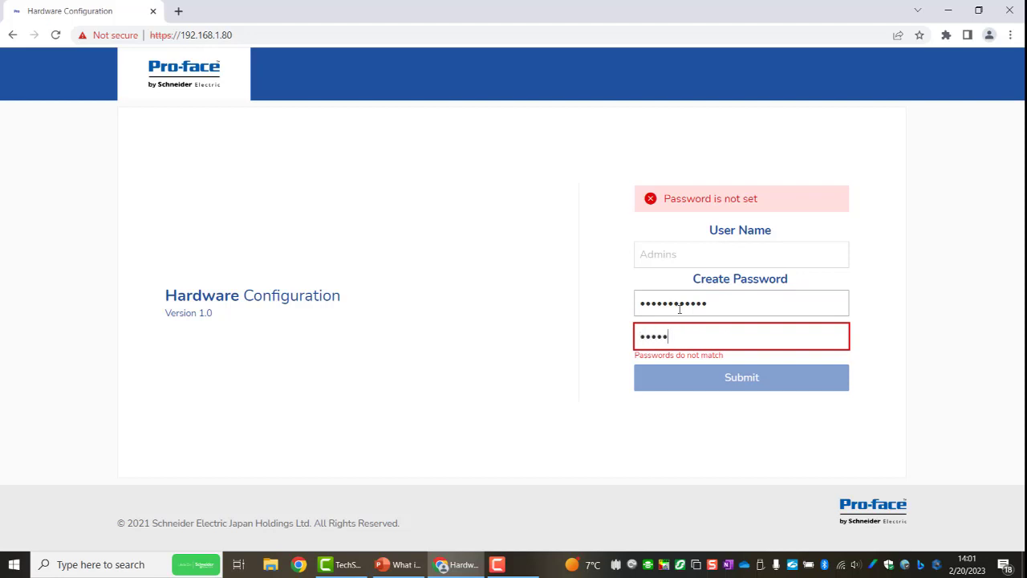
pyautogui.write('•••')
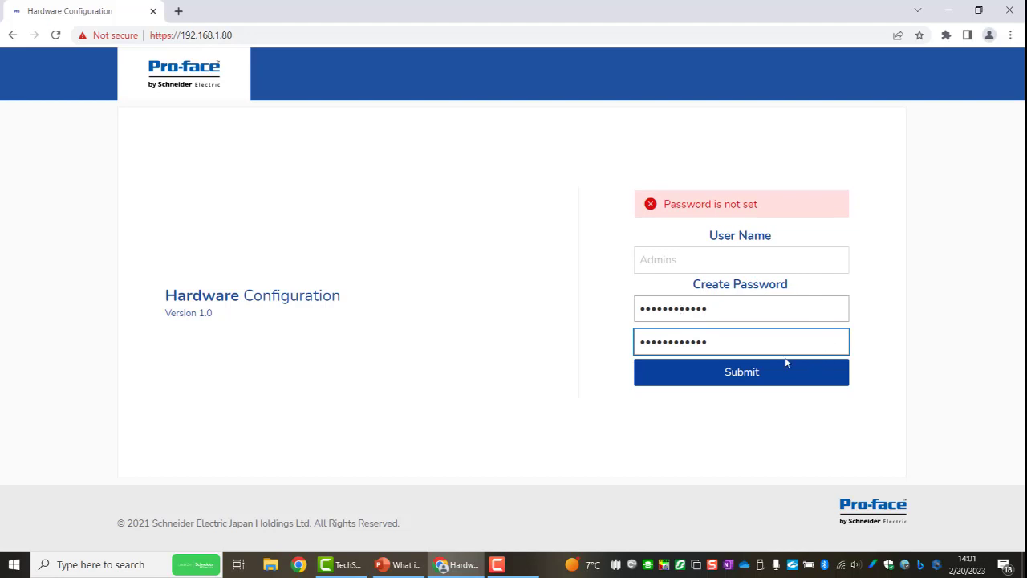
pyautogui.click(746, 378)
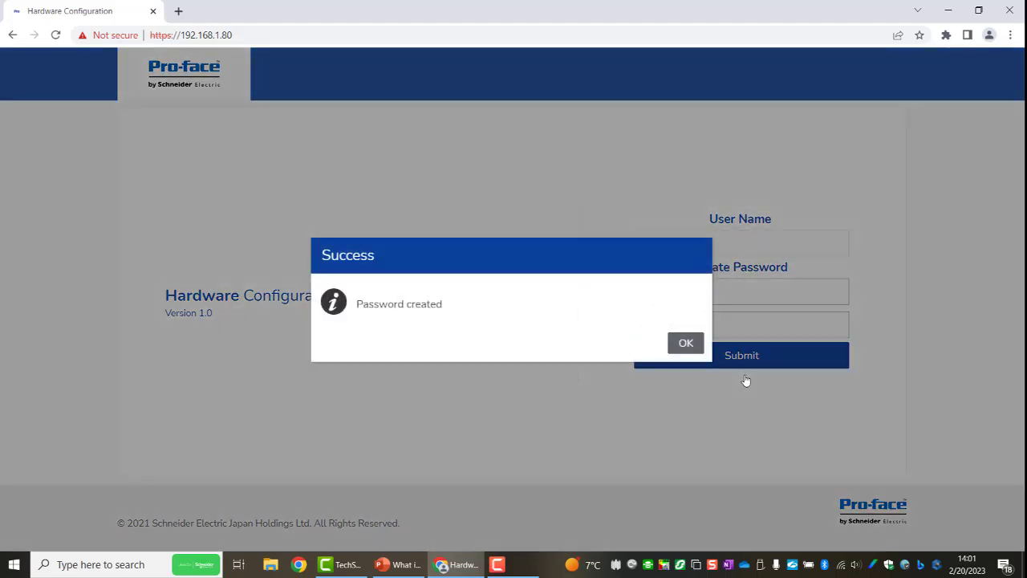
pyautogui.click(686, 347)
# Log in to the hardware configuration with the user name Admins and the account password.
pyautogui.click(666, 273)
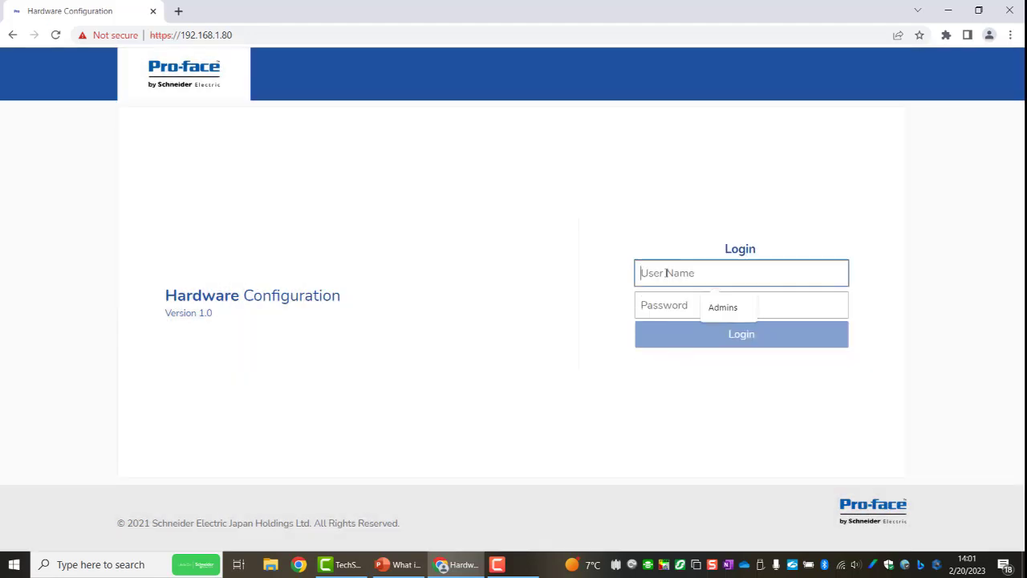
pyautogui.write('A')
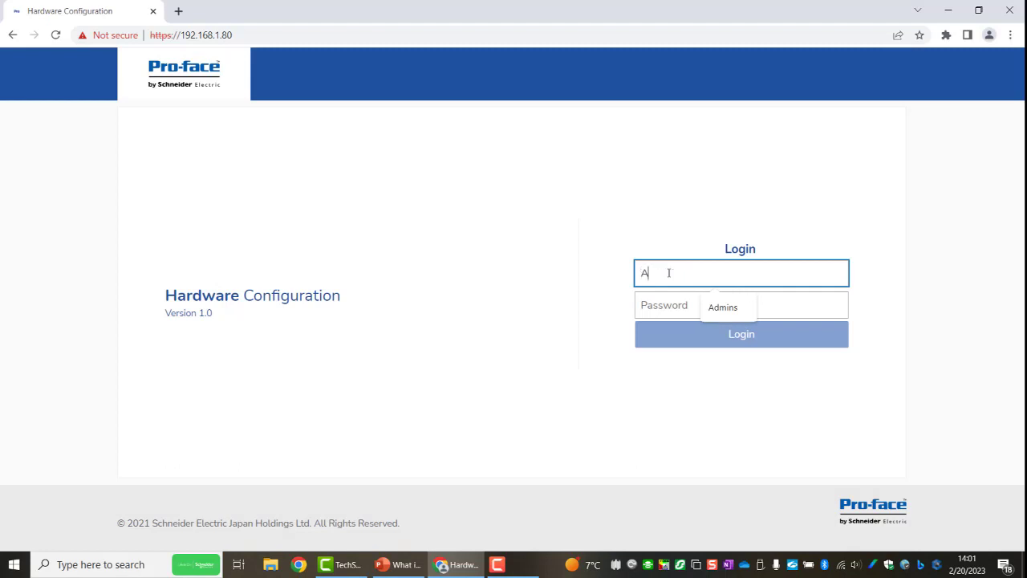
pyautogui.write('dmins')
pyautogui.press('Tab')
pyautogui.write('••')
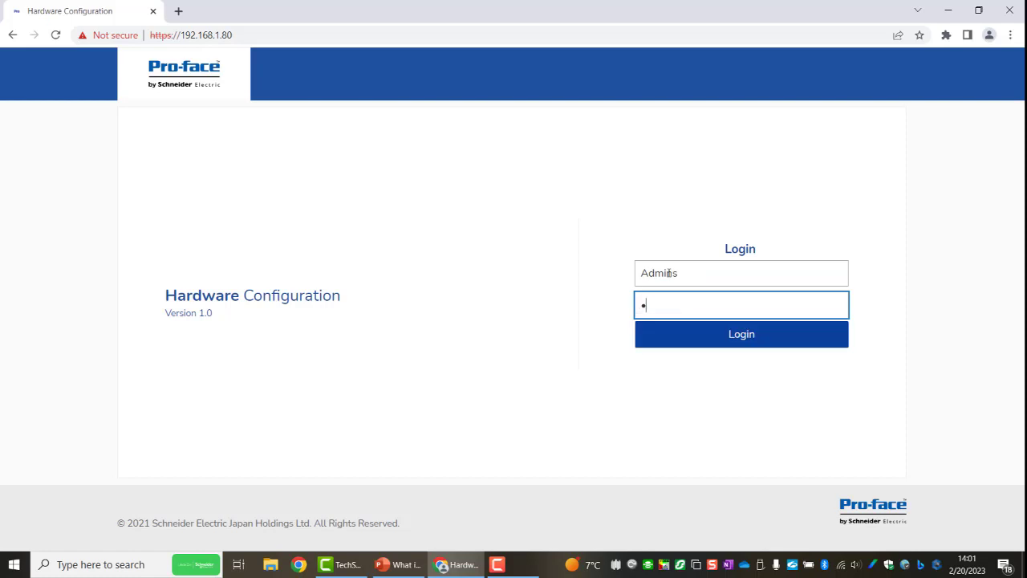
pyautogui.write('••••••••••')
pyautogui.click(750, 343)
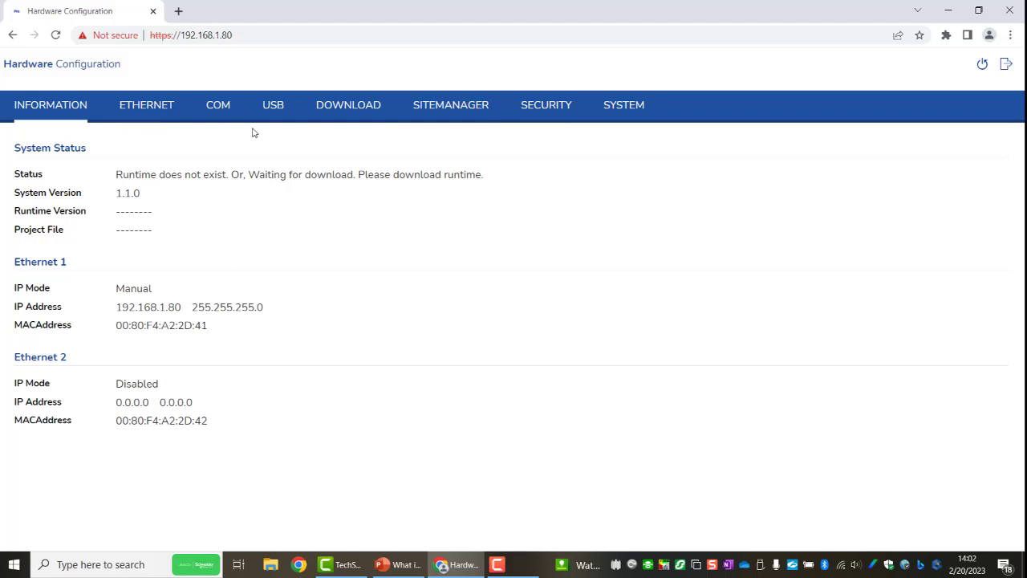
# Enable project file download, submit the setting and reboot the device to apply it.
pyautogui.click(348, 109)
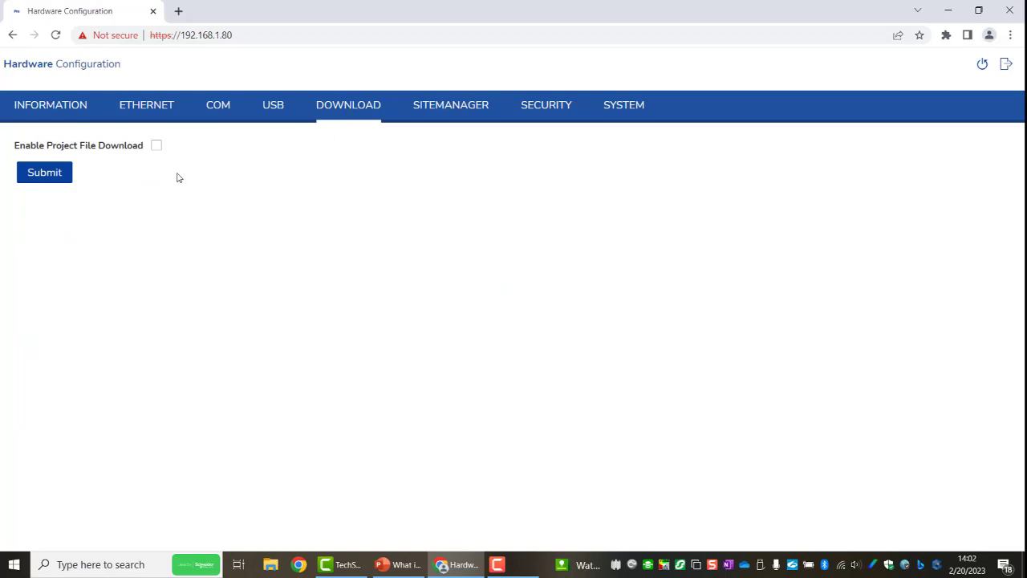
pyautogui.click(157, 149)
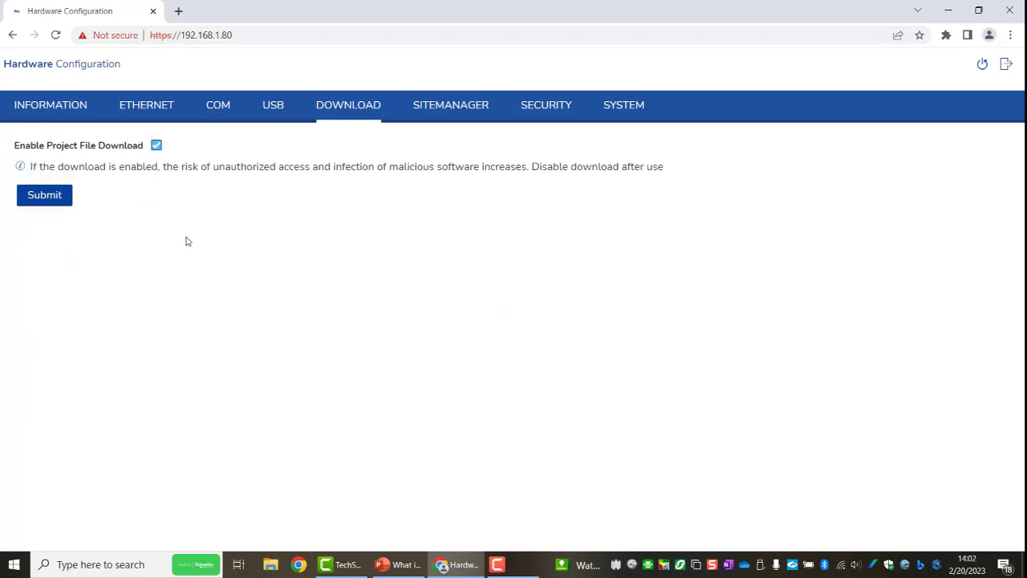
pyautogui.click(55, 198)
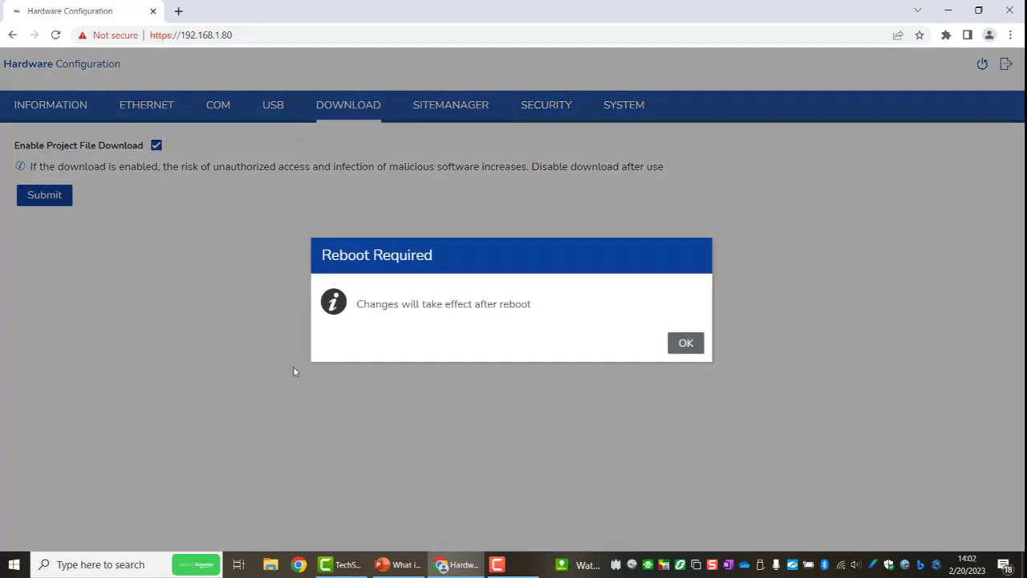
pyautogui.click(685, 344)
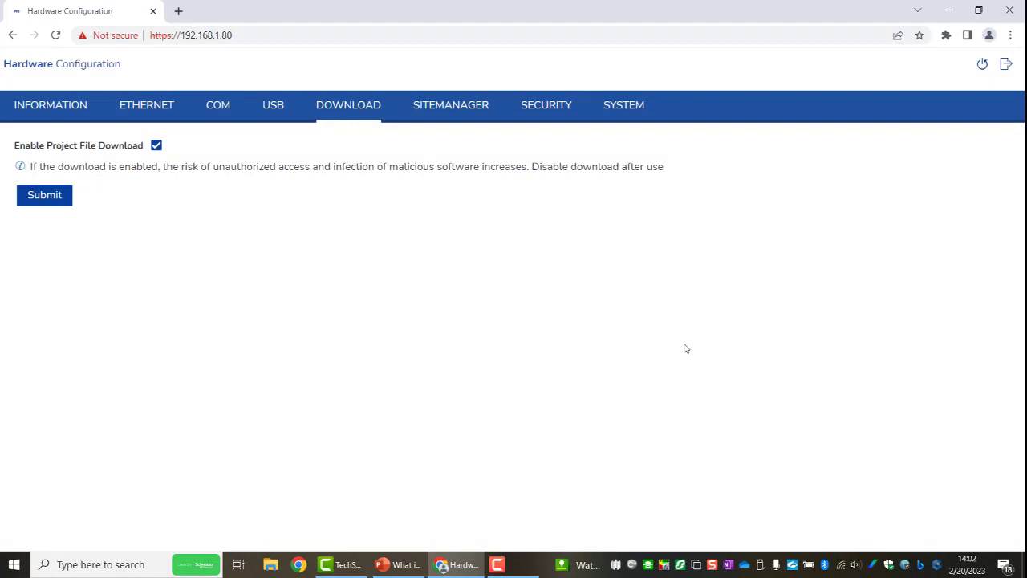
pyautogui.click(983, 65)
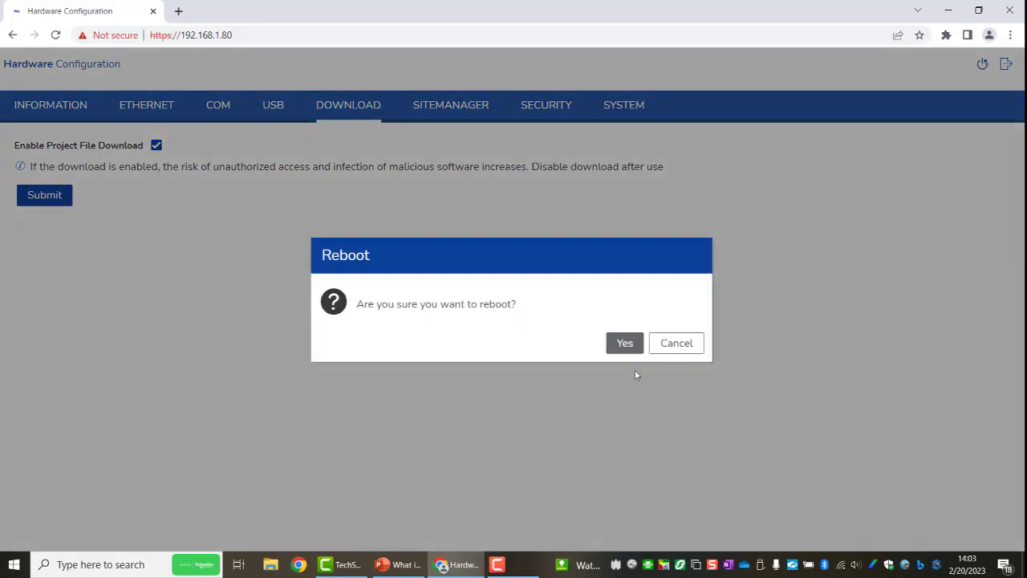
pyautogui.click(625, 343)
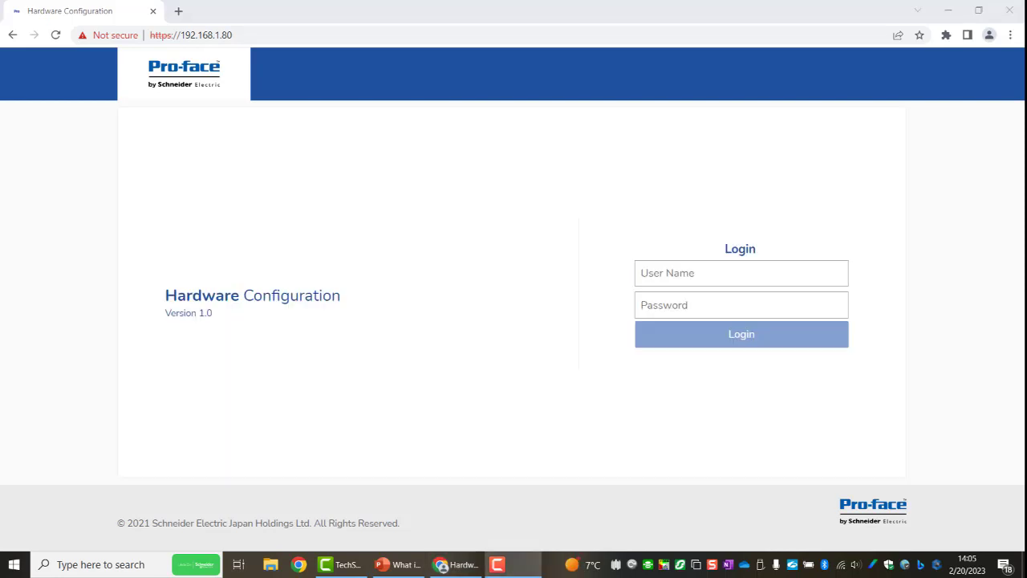
# Log back in to the rebooted device as Admins with the account password.
pyautogui.click(694, 273)
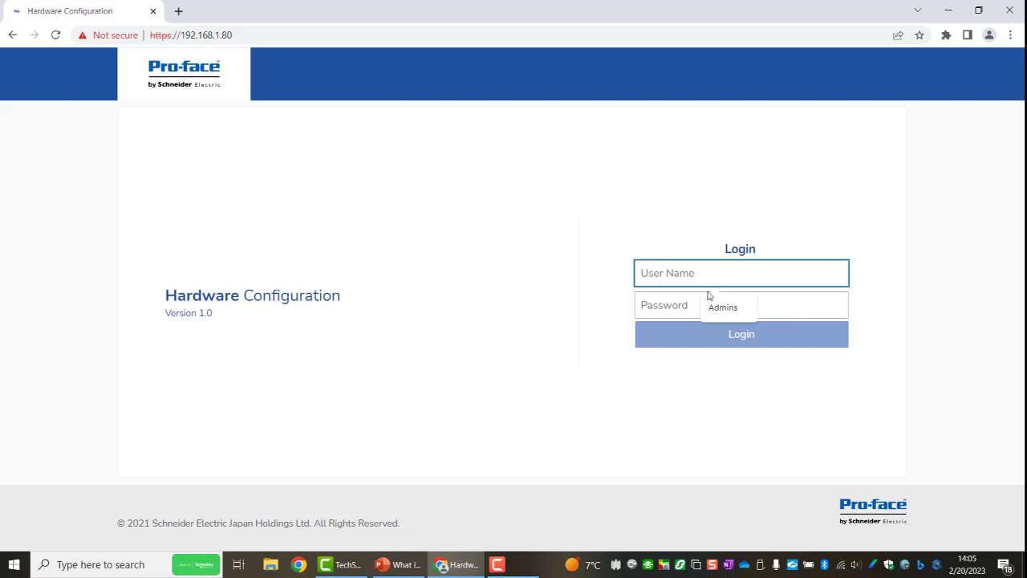
pyautogui.click(719, 303)
pyautogui.click(718, 309)
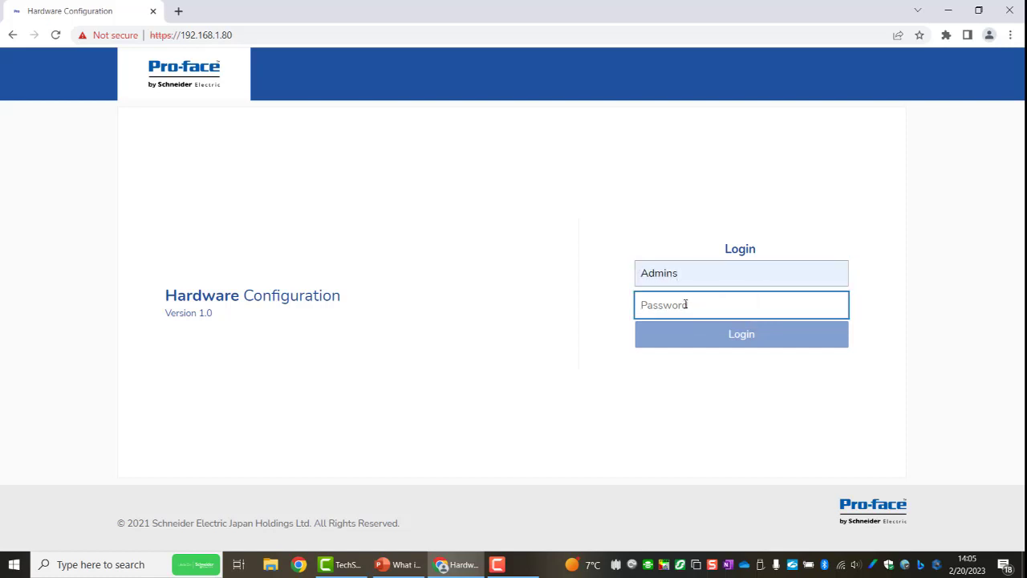
pyautogui.write('admins')
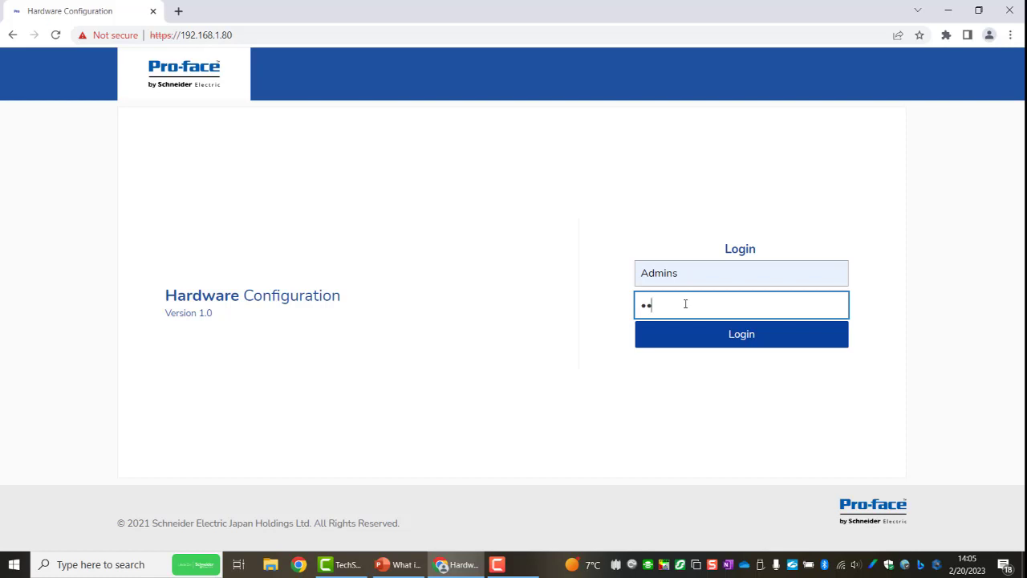
pyautogui.write('••••••')
pyautogui.click(747, 334)
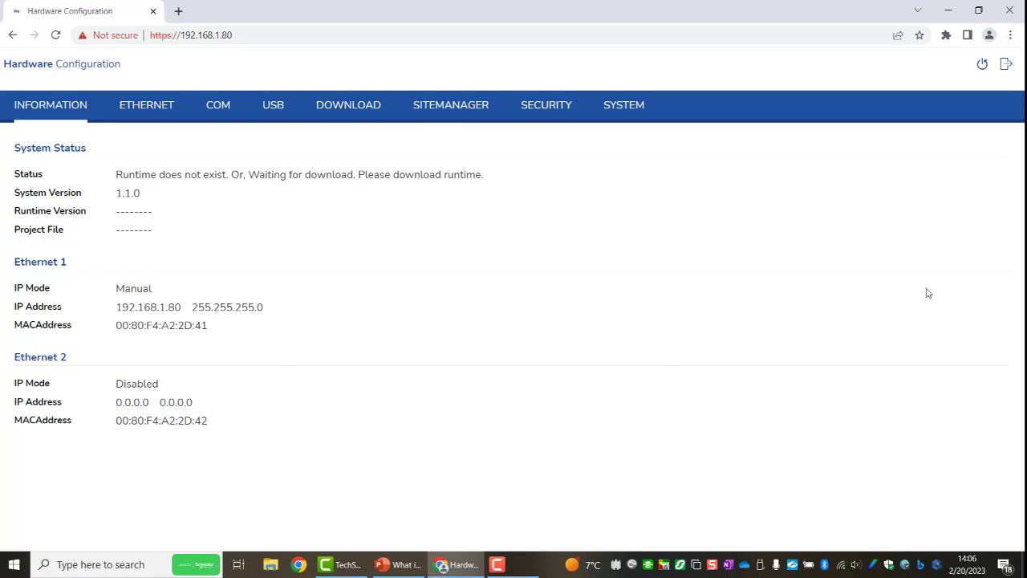
# Log out of the hardware configuration and switch to BLUE Open Studio.
pyautogui.click(1005, 66)
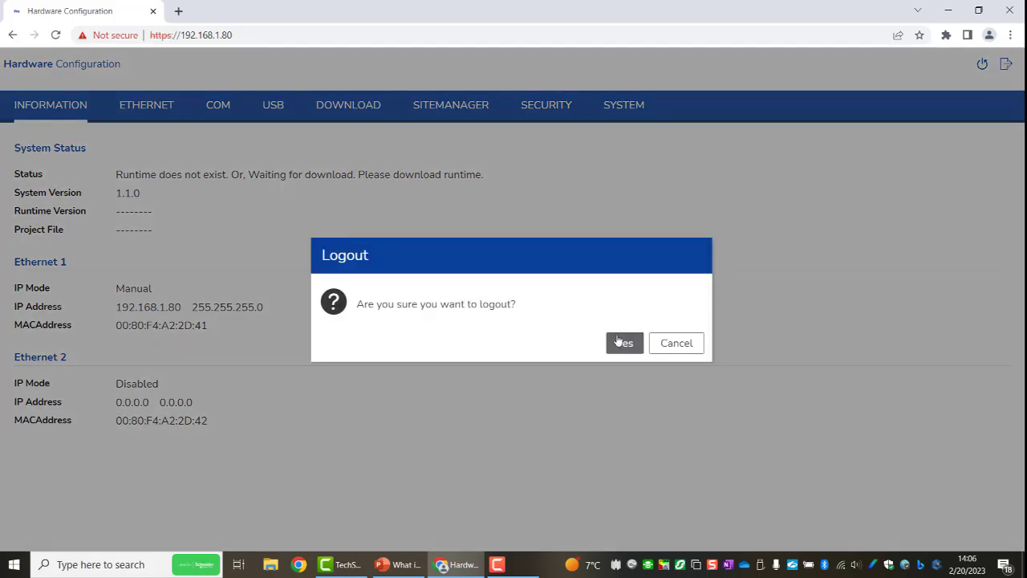
pyautogui.click(633, 347)
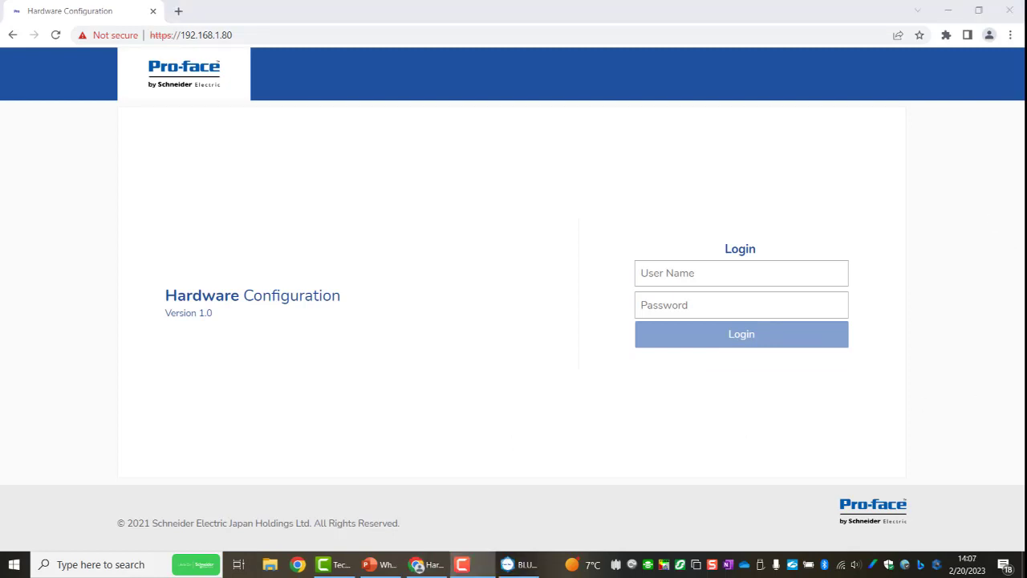
pyautogui.click(947, 11)
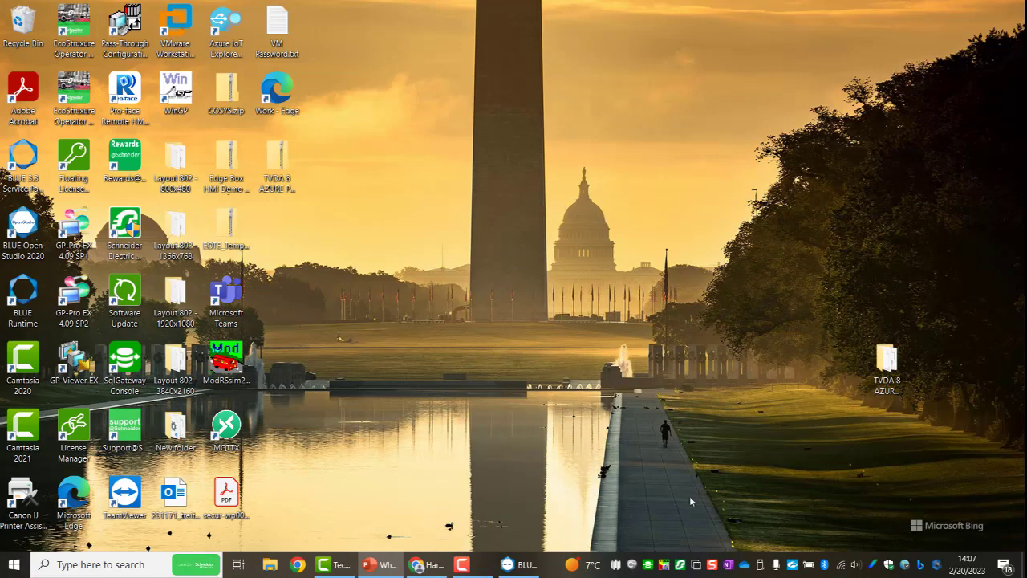
pyautogui.click(530, 565)
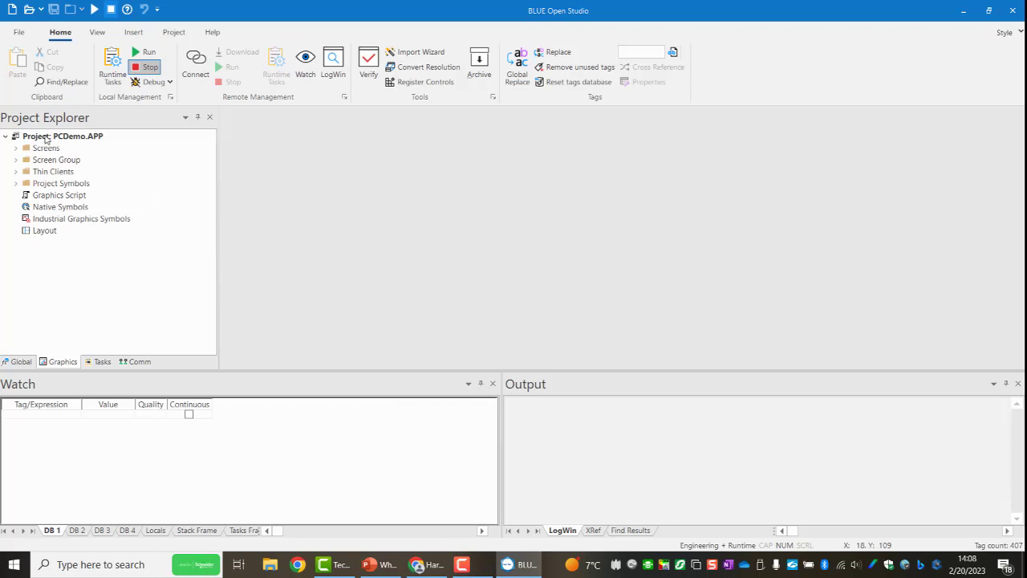
pyautogui.click(46, 139)
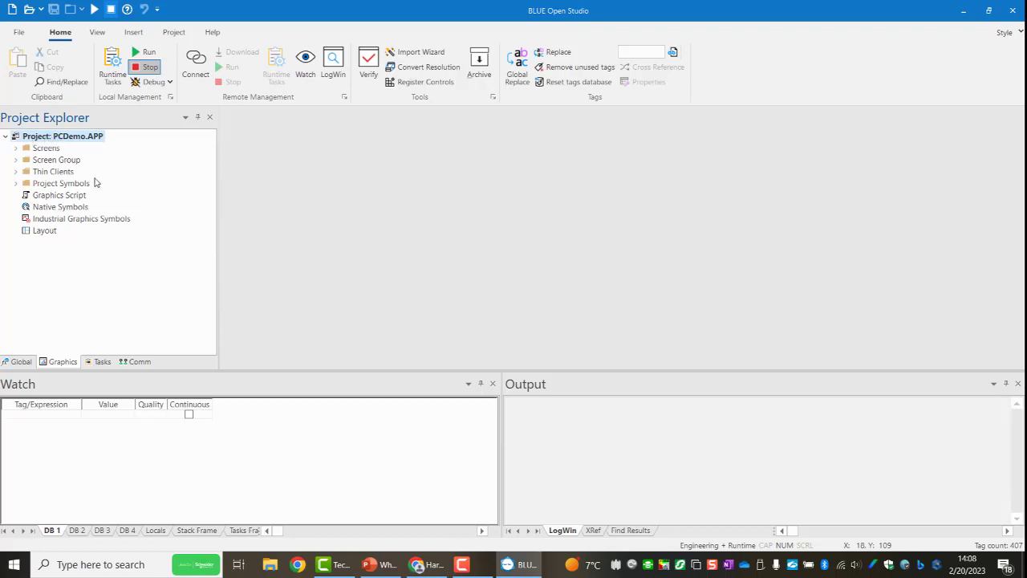
# Create a new project named STM EDGE BOX with the product type Embedded BLUE Open Studio Basic.
pyautogui.click(19, 34)
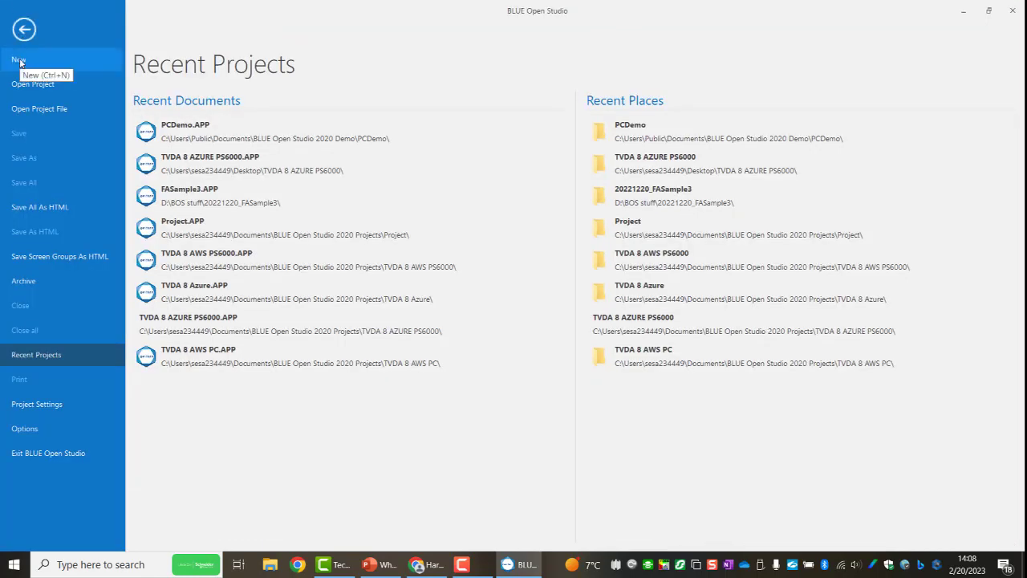
pyautogui.click(20, 62)
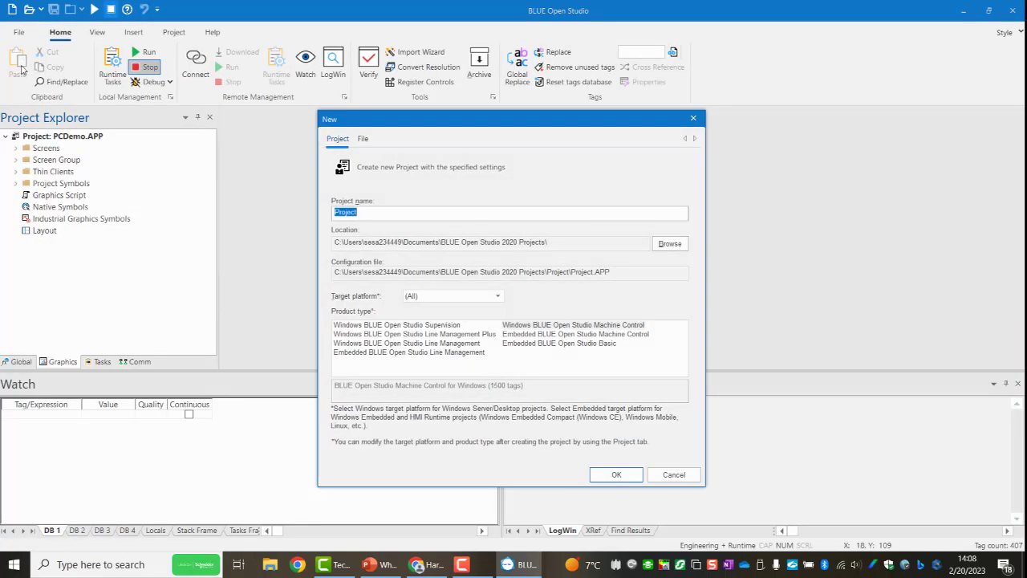
pyautogui.write('STM')
pyautogui.write('E')
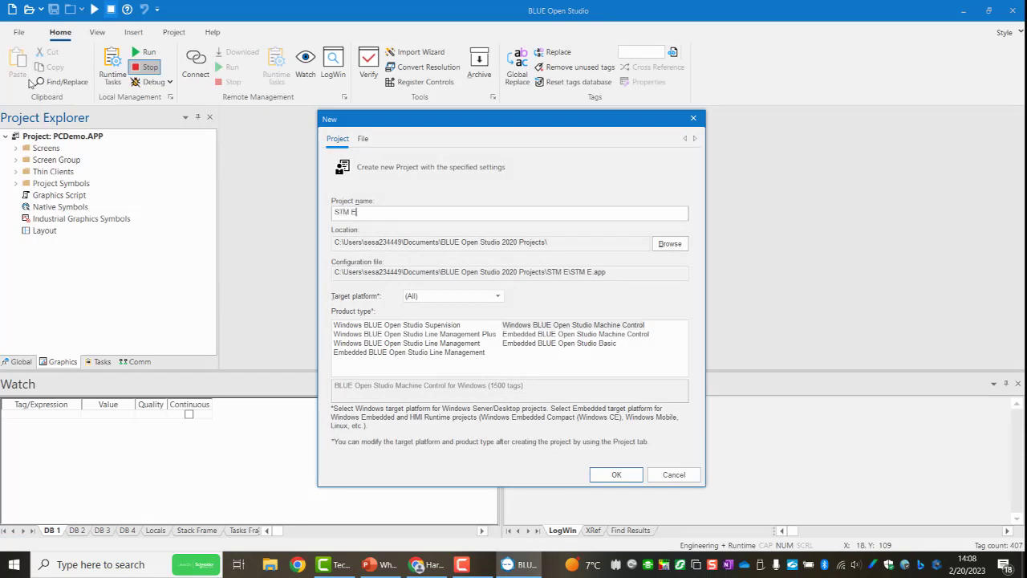
pyautogui.write('DGE BOX')
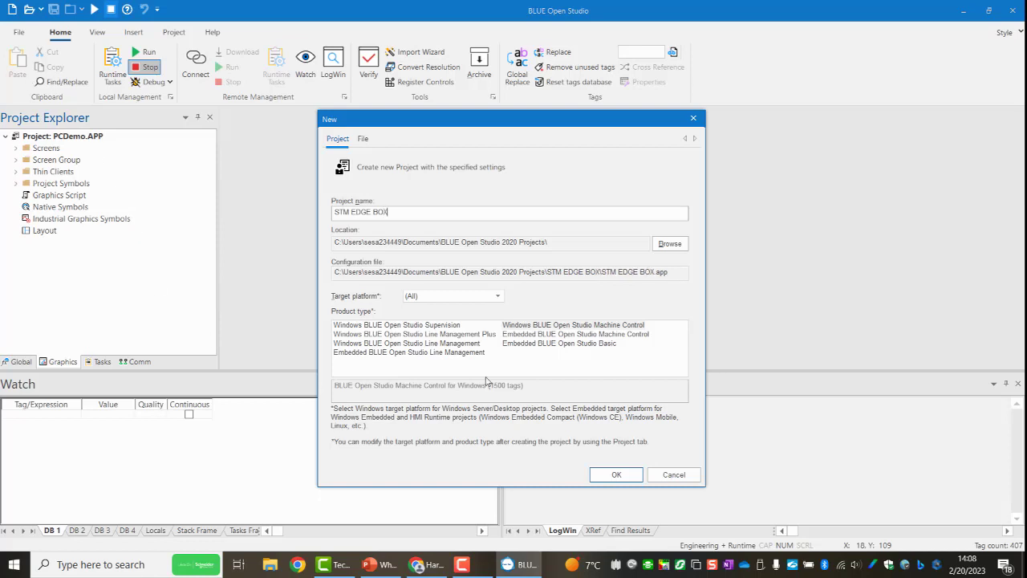
pyautogui.click(567, 344)
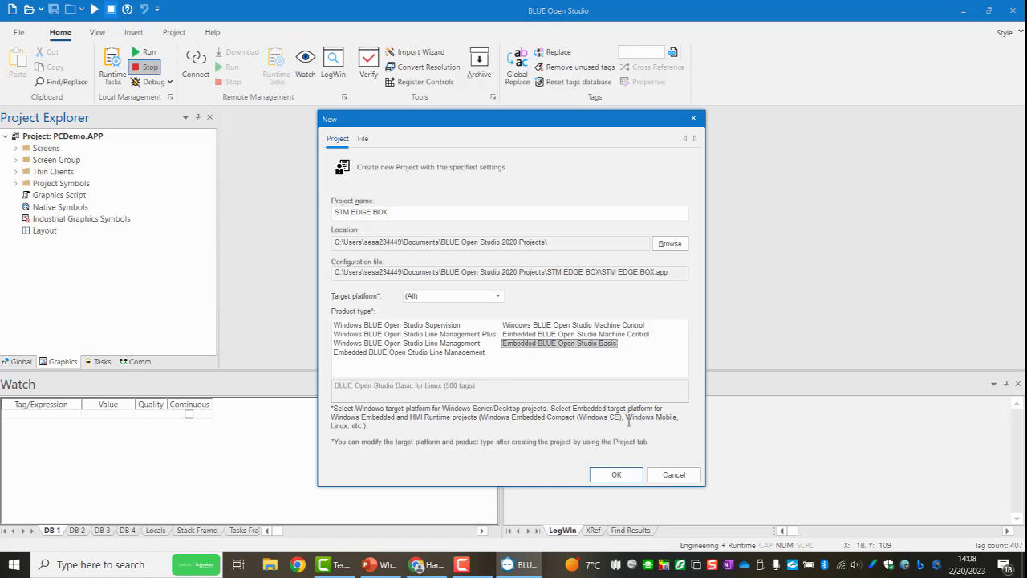
pyautogui.click(616, 475)
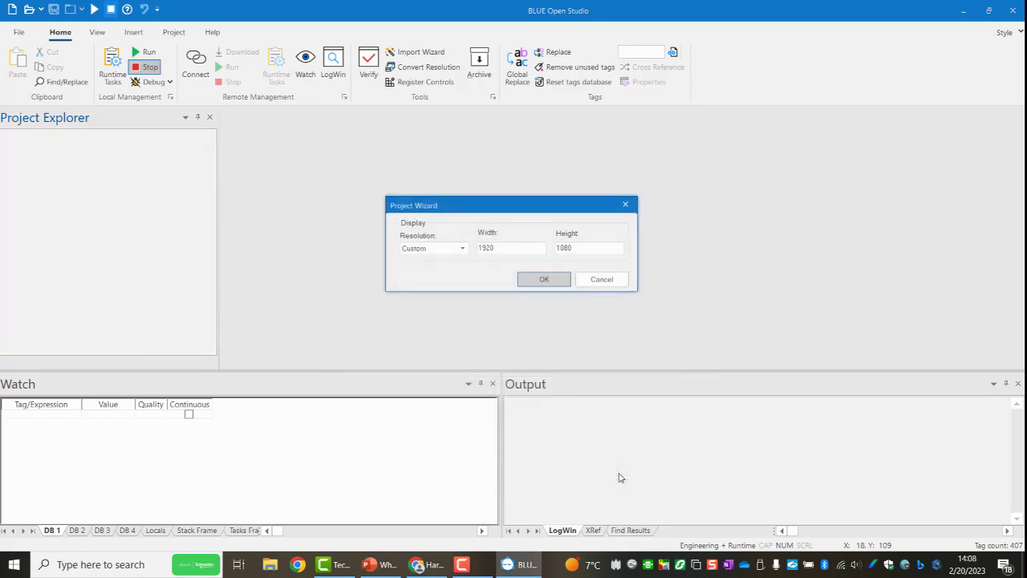
# Set the new project's display resolution to 1024 x 768 and confirm it.
pyautogui.click(464, 251)
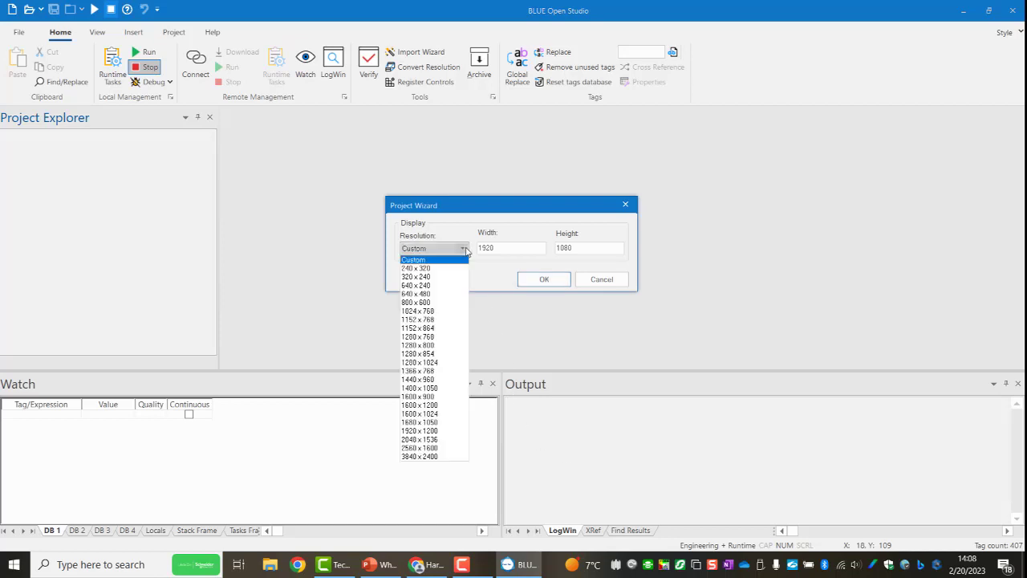
pyautogui.click(449, 313)
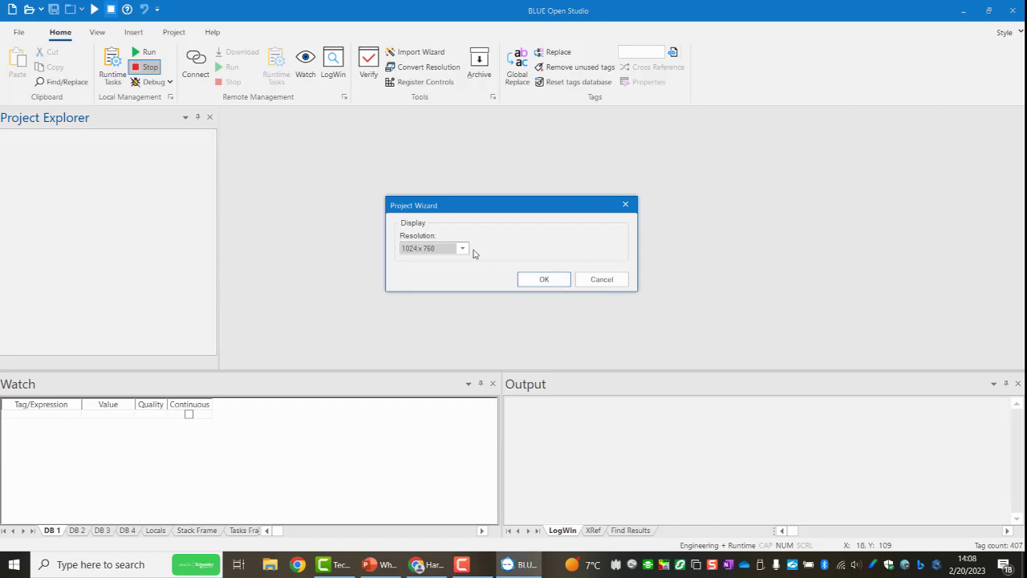
pyautogui.click(544, 280)
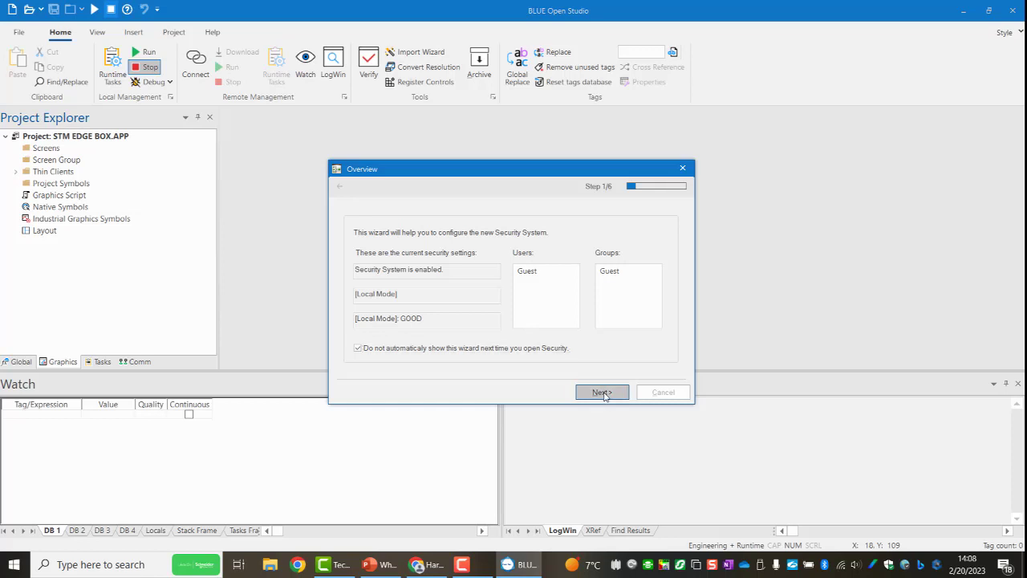
# Disable the security system in the security configuration wizard and finish the wizard with its remaining settings as they are.
pyautogui.click(602, 392)
pyautogui.click(355, 273)
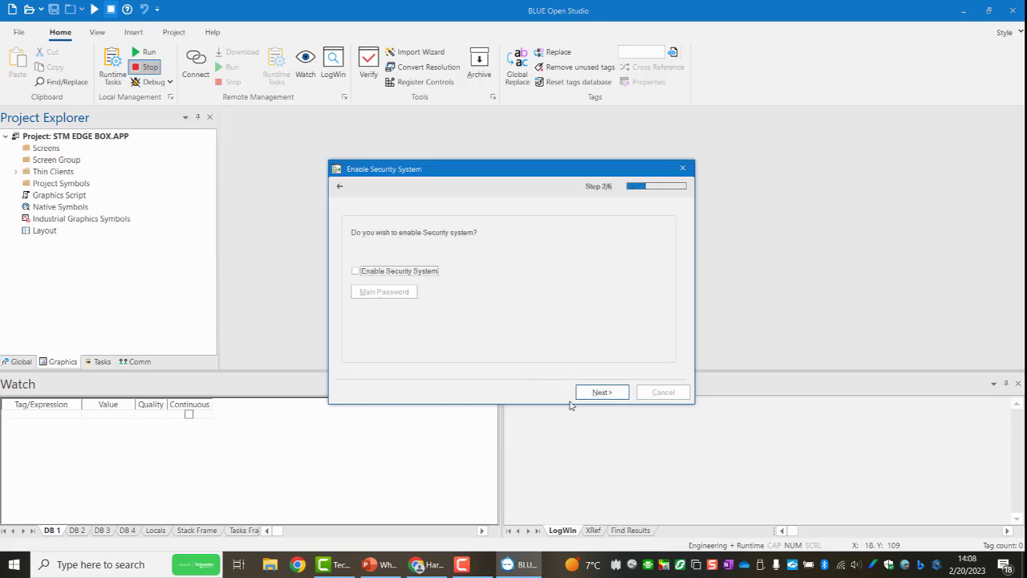
pyautogui.click(606, 394)
pyautogui.click(602, 393)
pyautogui.click(601, 393)
pyautogui.click(602, 392)
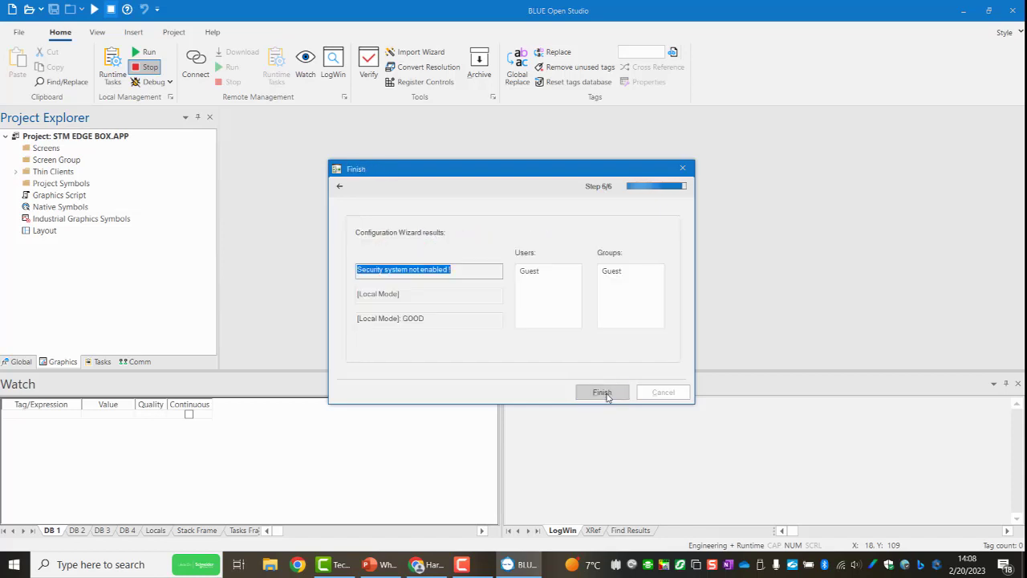
pyautogui.click(602, 392)
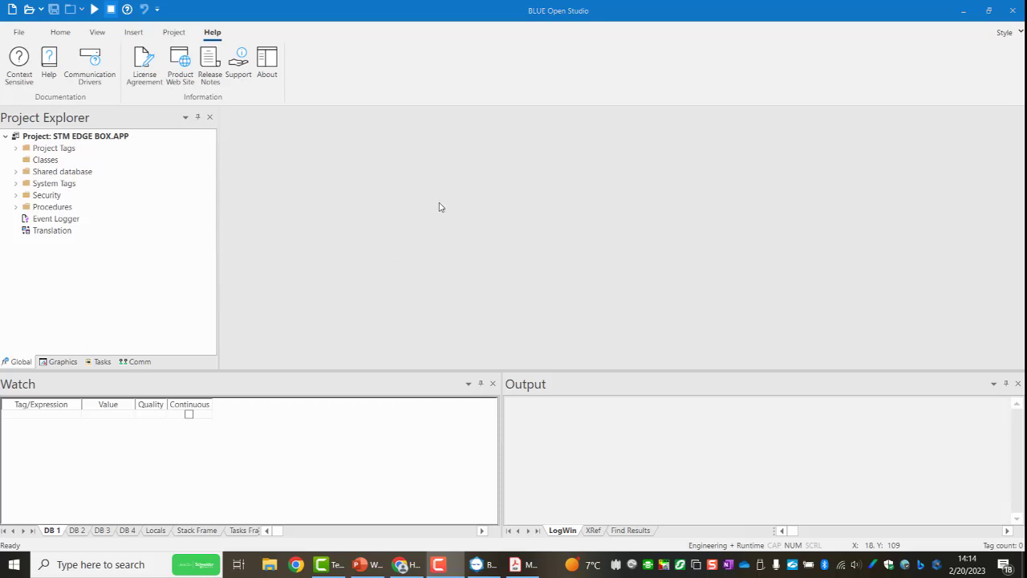
# Add the MOTCP driver (MODBUS Protocol RTU via TCP/IP) to the project's communication drivers.
pyautogui.click(137, 363)
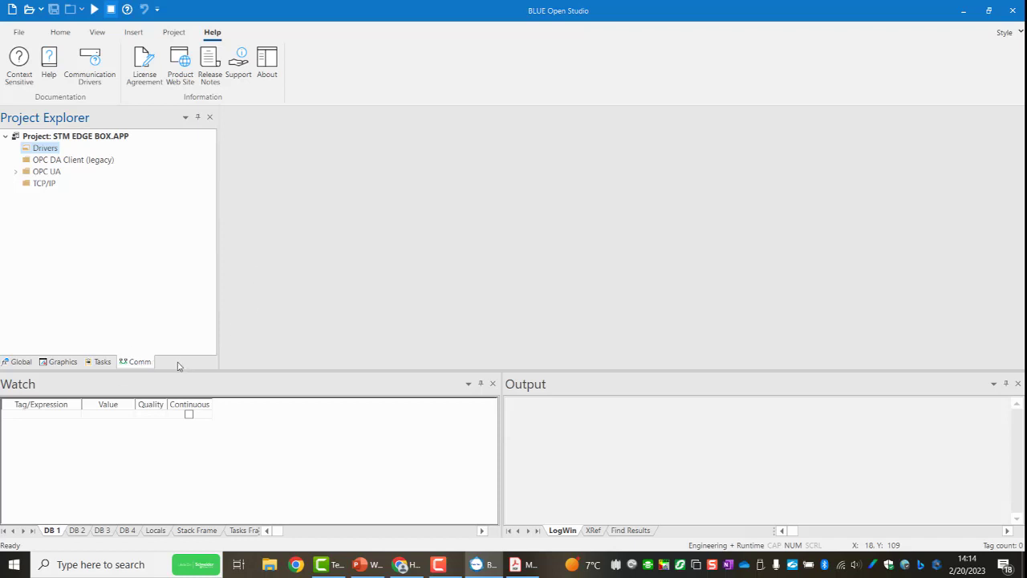
pyautogui.rightClick(46, 151)
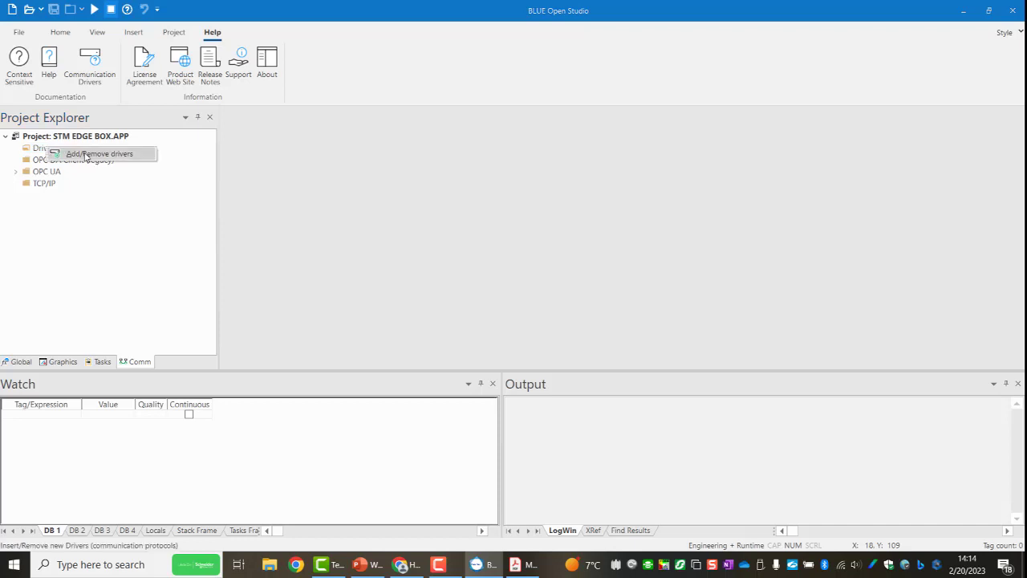
pyautogui.click(85, 155)
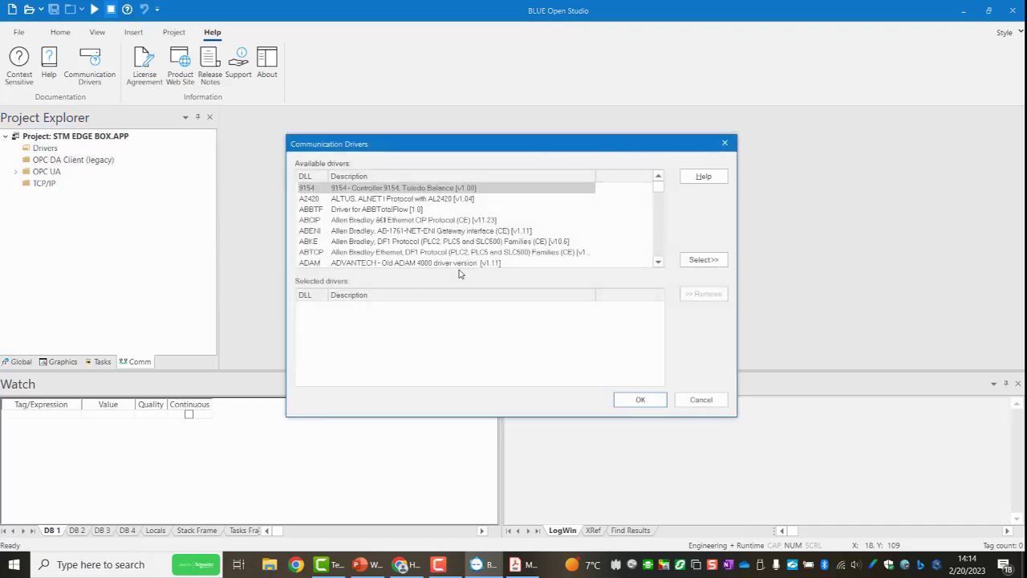
pyautogui.moveTo(659, 192); pyautogui.dragTo(659, 227)
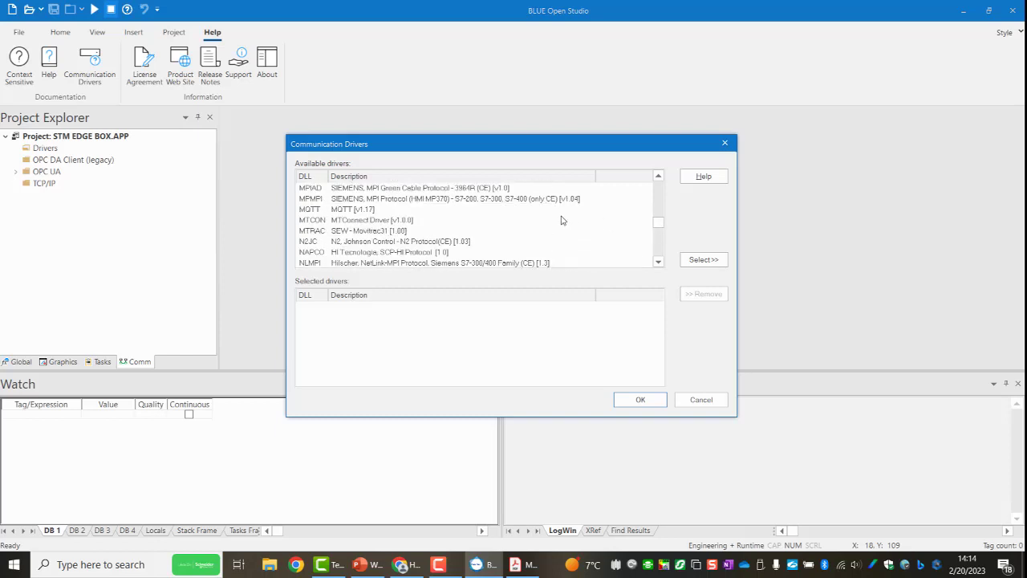
pyautogui.scroll(1, 562, 220)
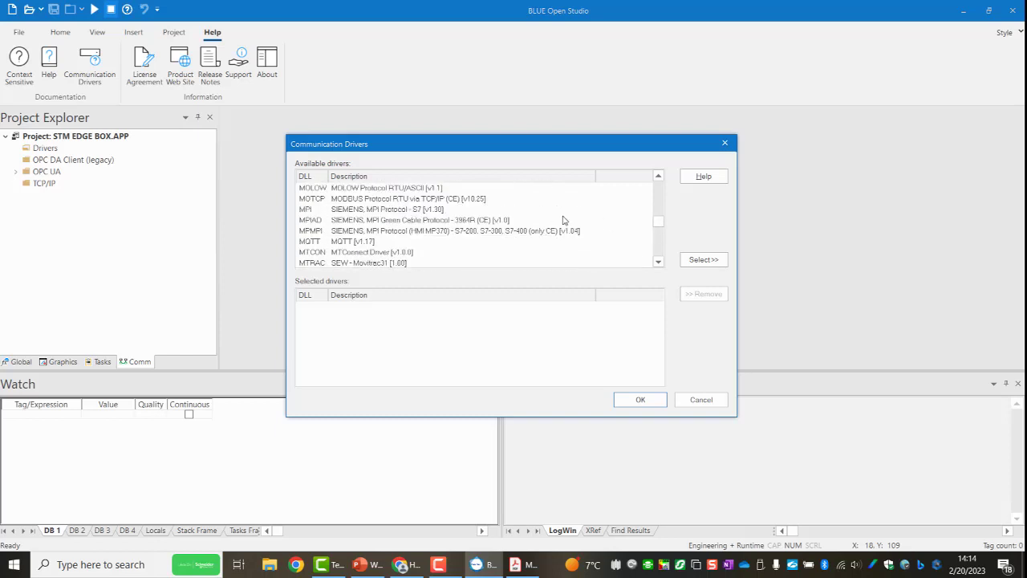
pyautogui.click(395, 202)
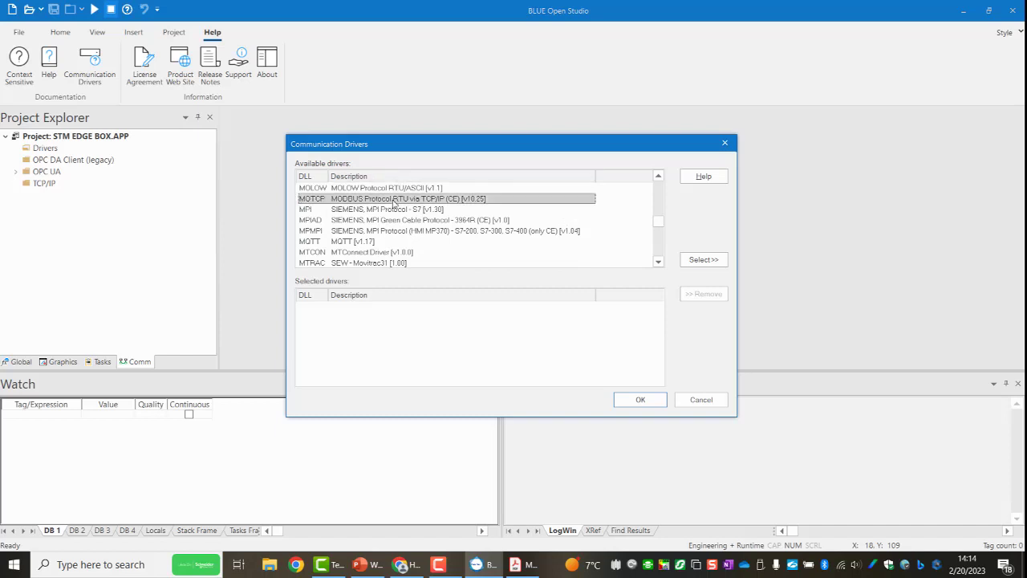
pyautogui.click(700, 259)
pyautogui.click(647, 403)
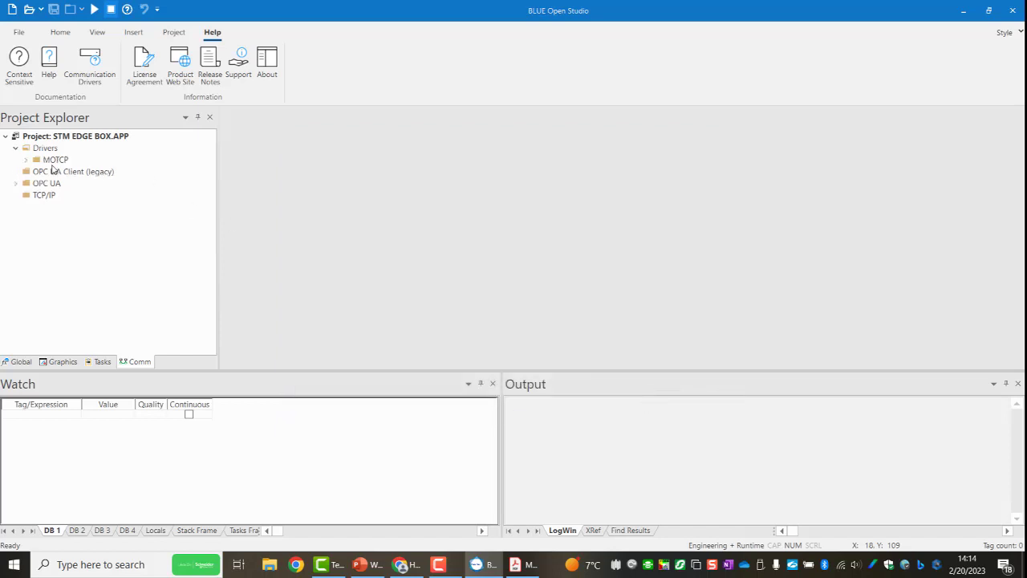
# Open the MOTCP MAIN DRIVER SHEET with a taller work area and consult the worksheet example in Motcp.pdf.
pyautogui.click(26, 161)
pyautogui.doubleClick(98, 175)
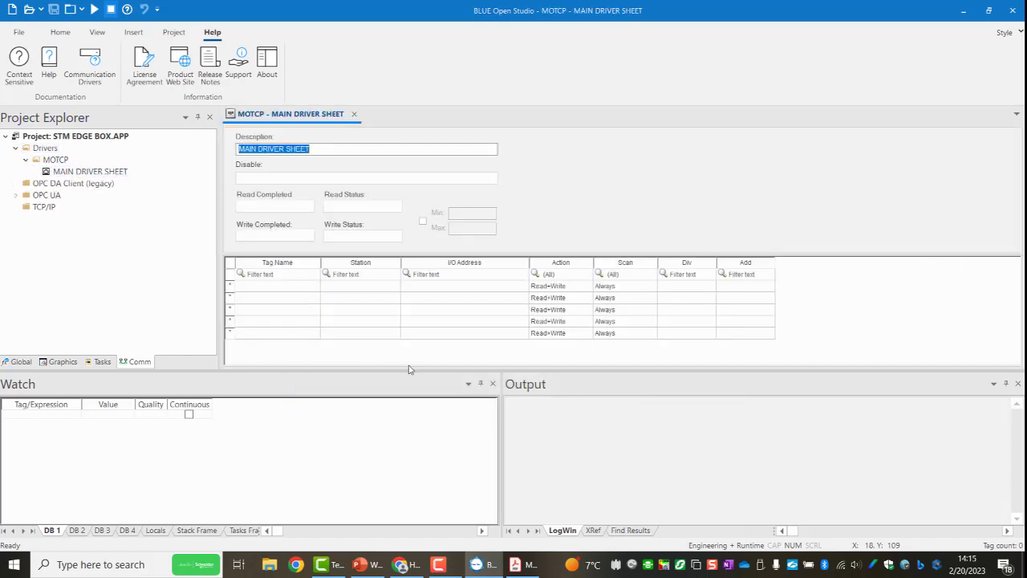
pyautogui.moveTo(410, 371); pyautogui.dragTo(410, 405)
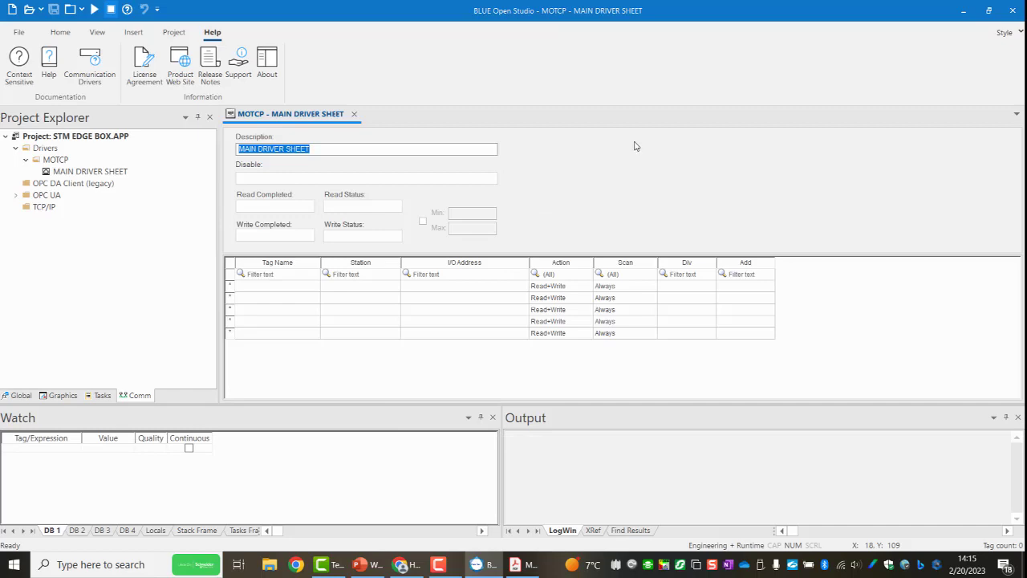
pyautogui.click(529, 566)
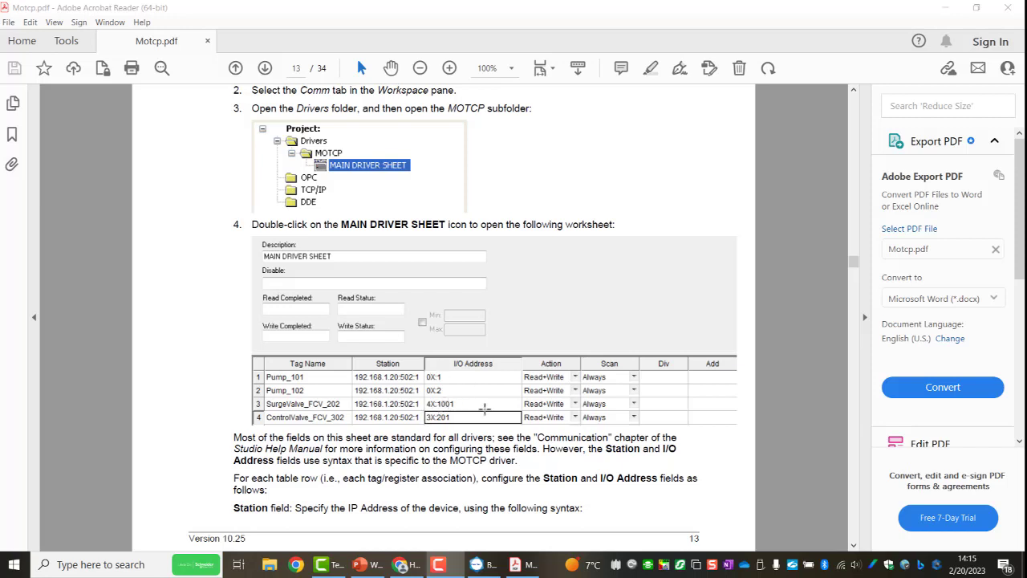
pyautogui.click(952, 7)
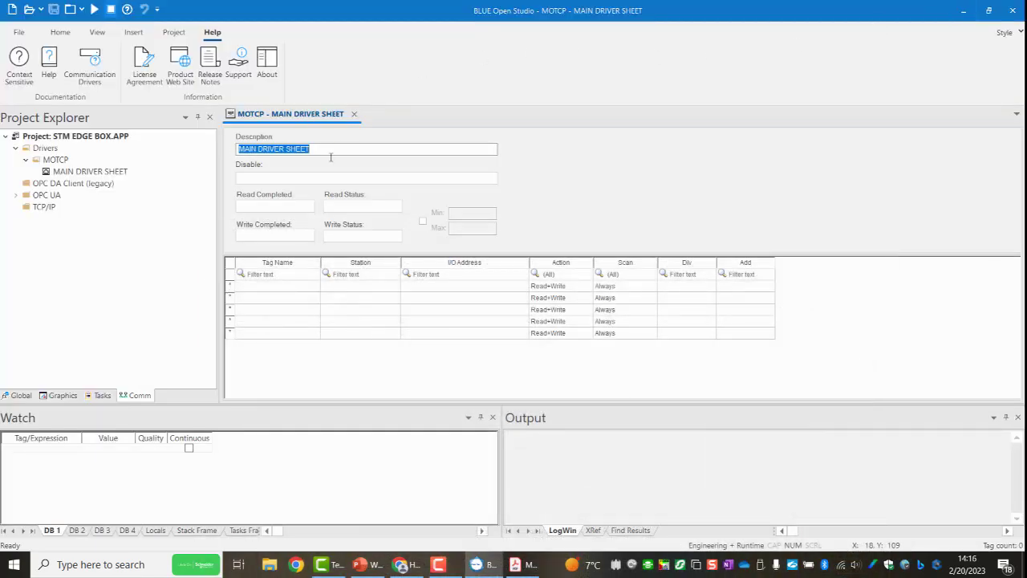
# Assign the system integer tag Second to the first row of the driver sheet.
pyautogui.click(291, 289)
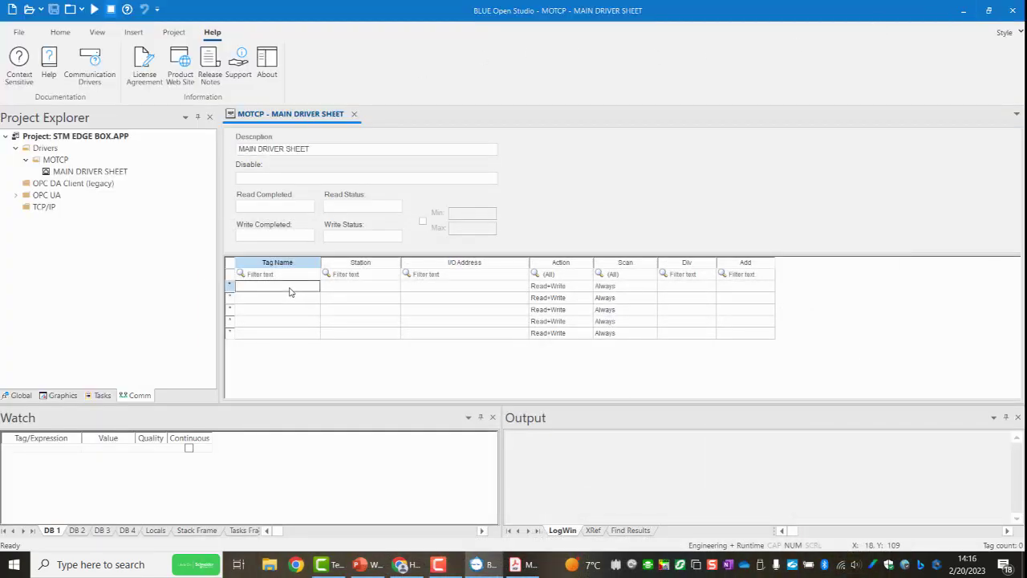
pyautogui.doubleClick(290, 292)
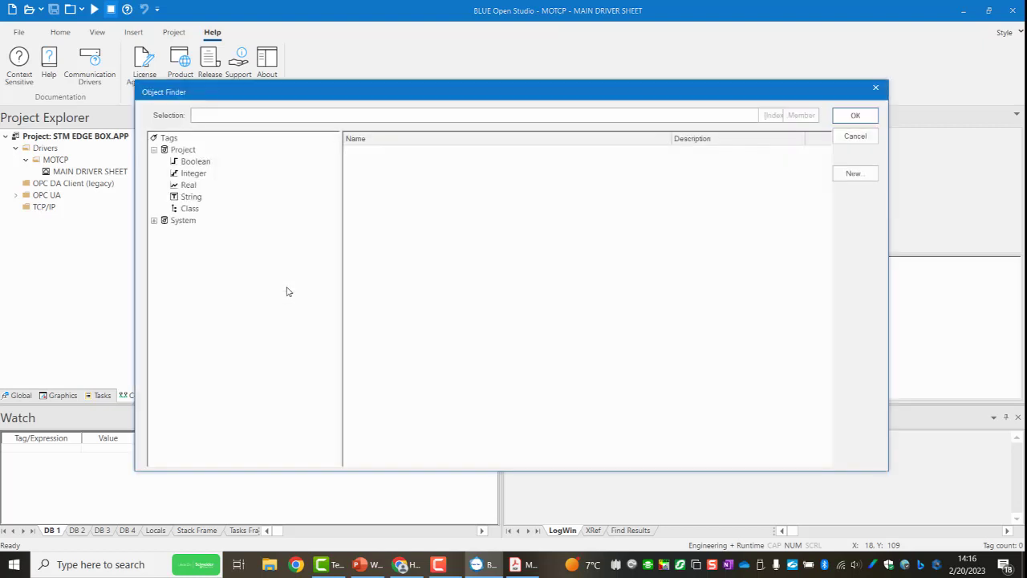
pyautogui.click(154, 220)
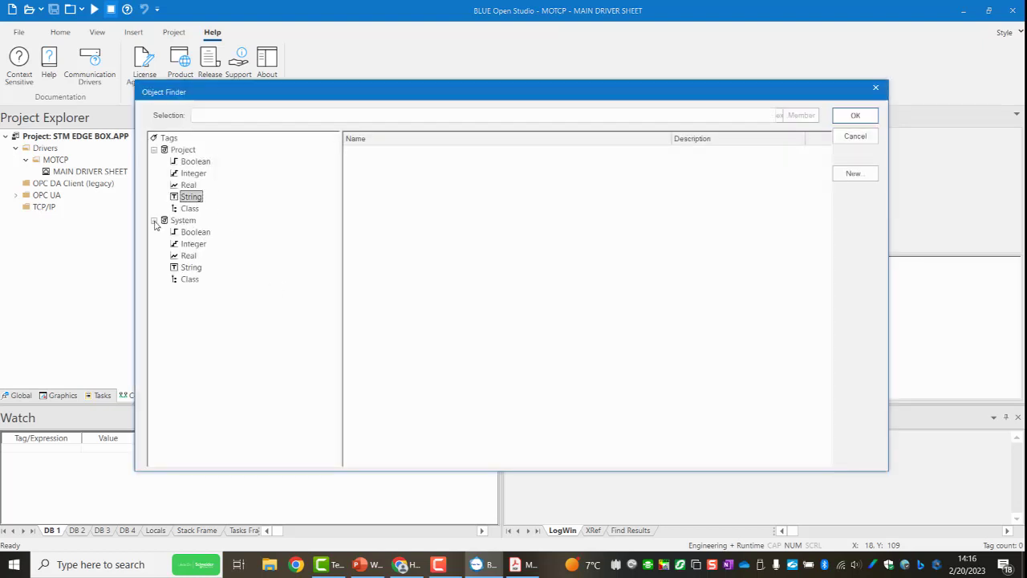
pyautogui.click(190, 255)
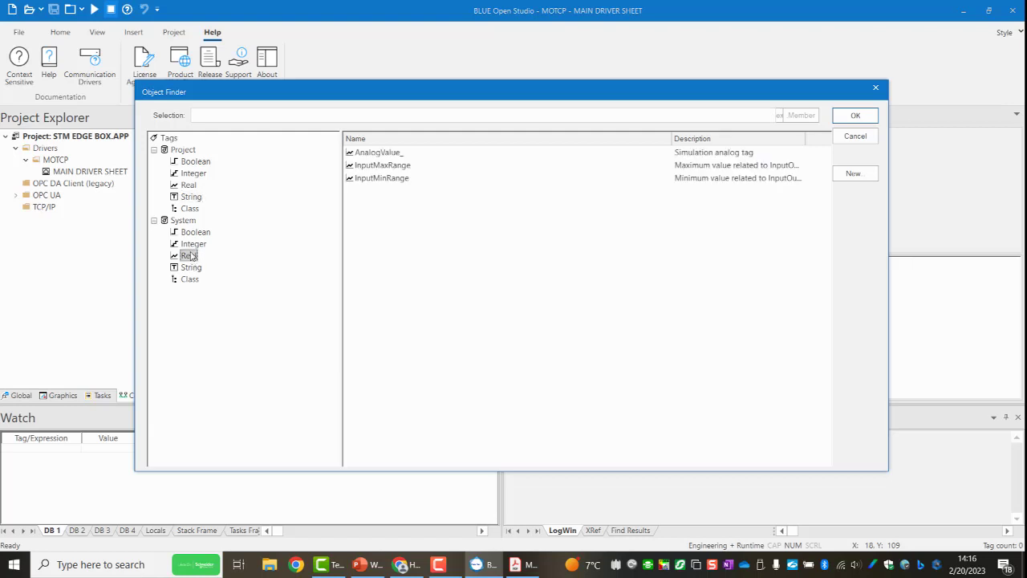
pyautogui.click(193, 244)
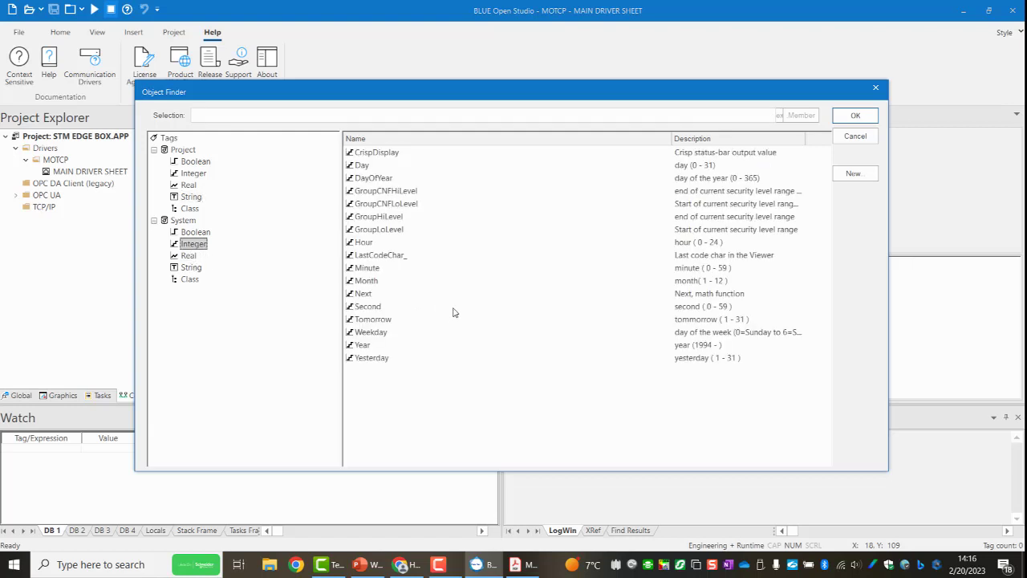
pyautogui.click(375, 310)
pyautogui.click(853, 117)
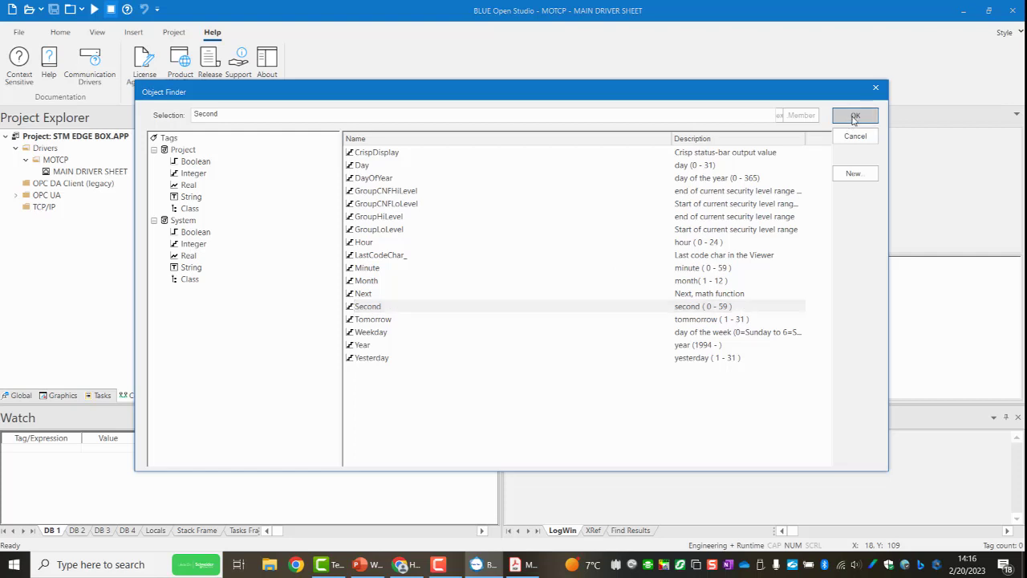
# Set the Second tag's station to 192.168.1.200:502:1 and its I/O address to 4X:1.
pyautogui.click(361, 287)
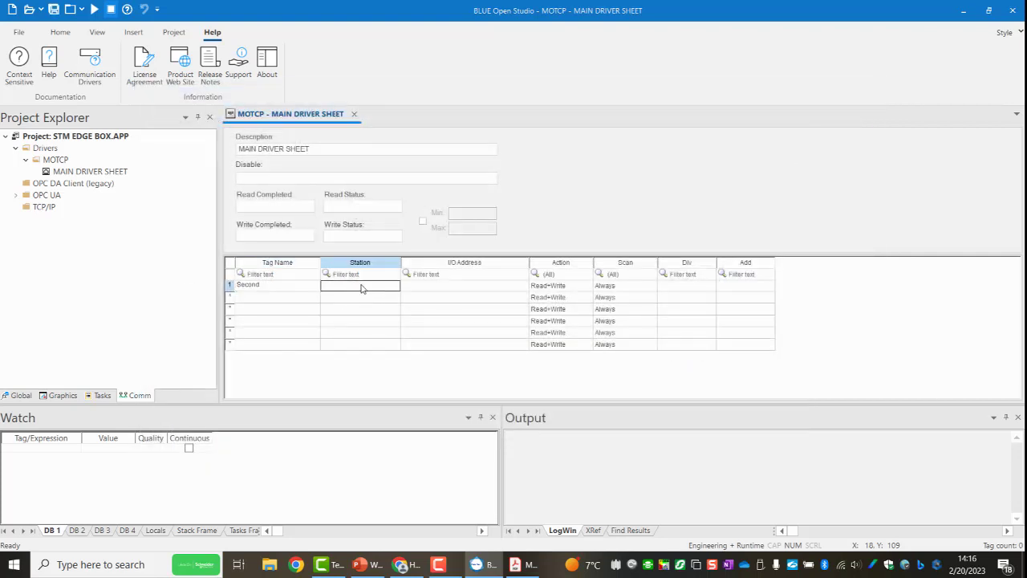
pyautogui.write('192.168.1.200:502:1')
pyautogui.press('Tab')
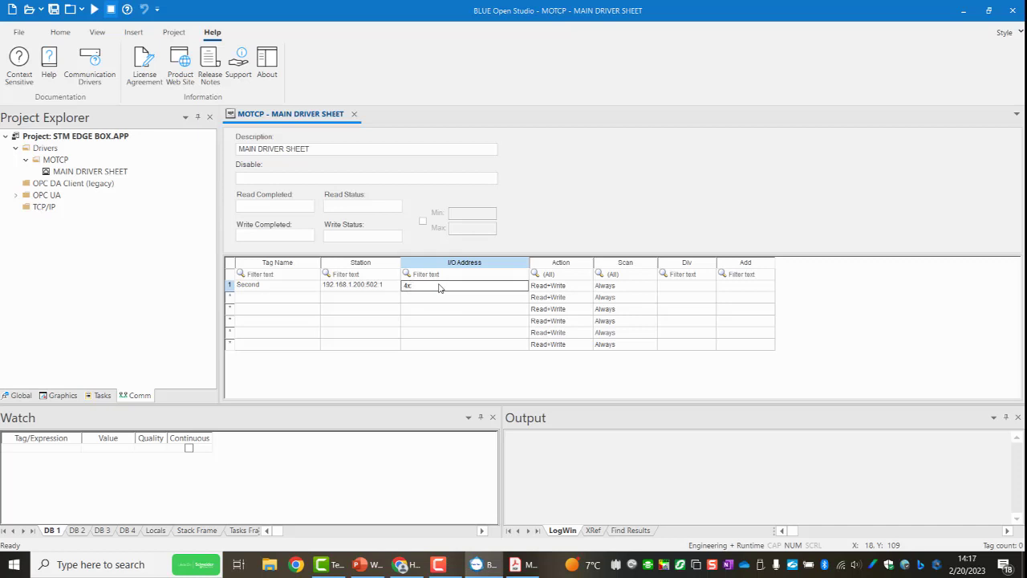
pyautogui.press('Return')
# Create three integer project tags with server scope named intMyInt1, intMyInt2 and intMyInt3.
pyautogui.doubleClick(275, 300)
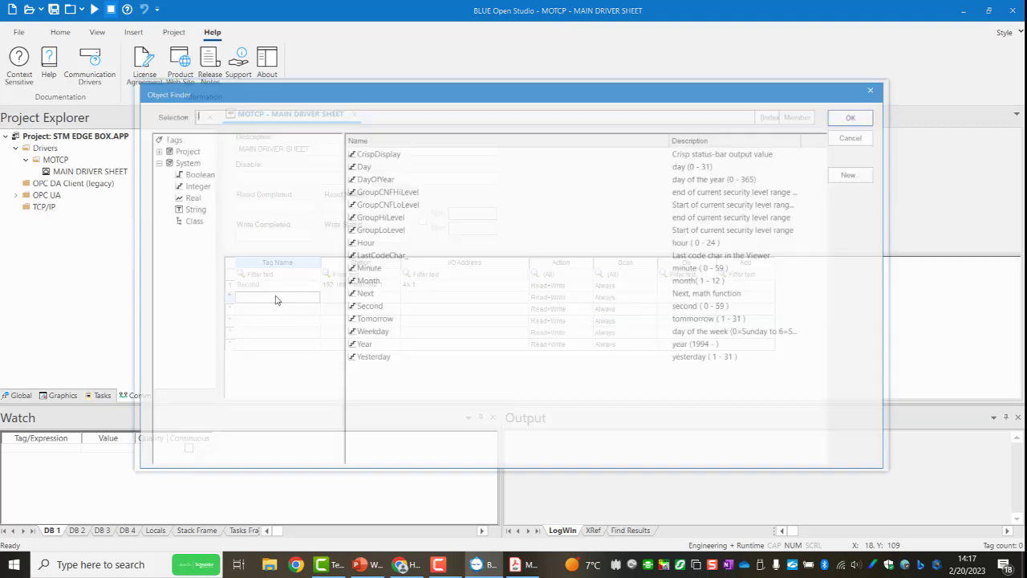
pyautogui.click(193, 186)
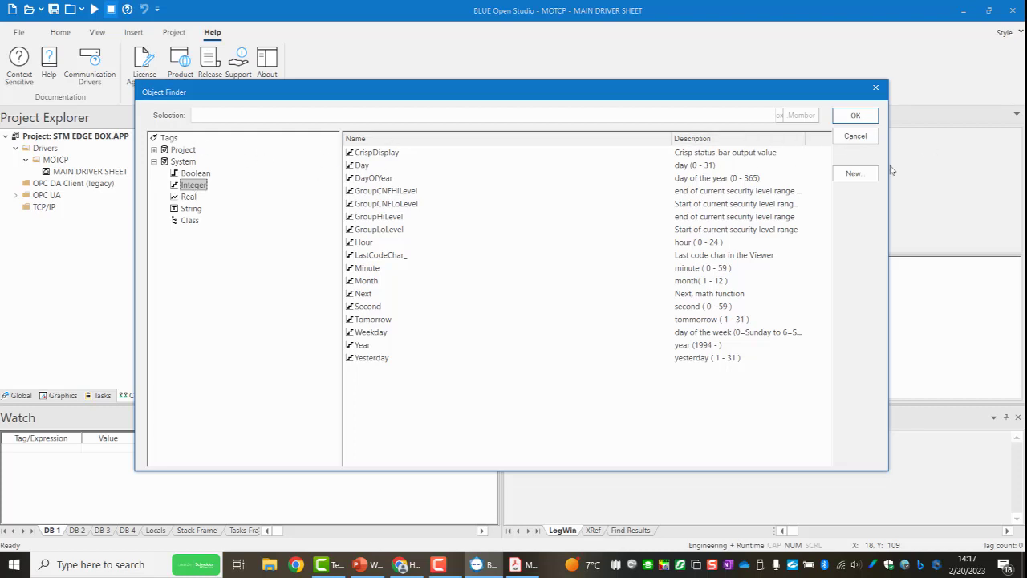
pyautogui.click(854, 175)
pyautogui.write('intMyInt1')
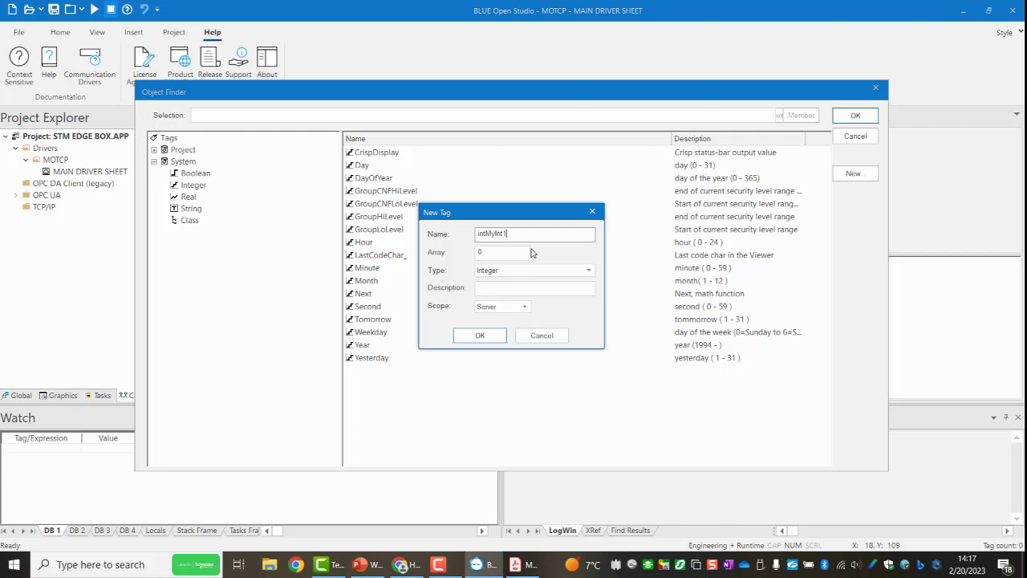
pyautogui.click(479, 336)
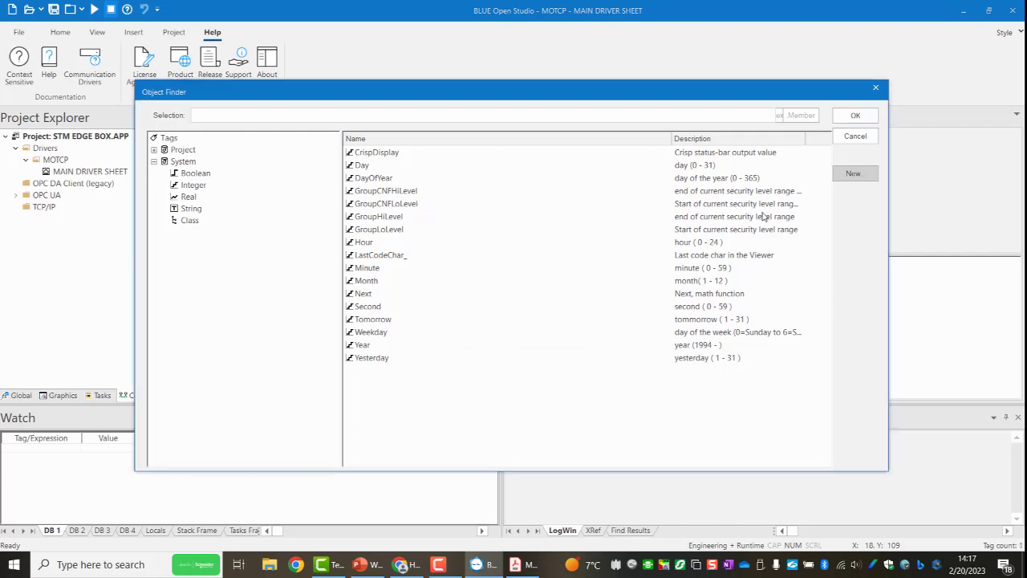
pyautogui.click(853, 174)
pyautogui.write('IntMy')
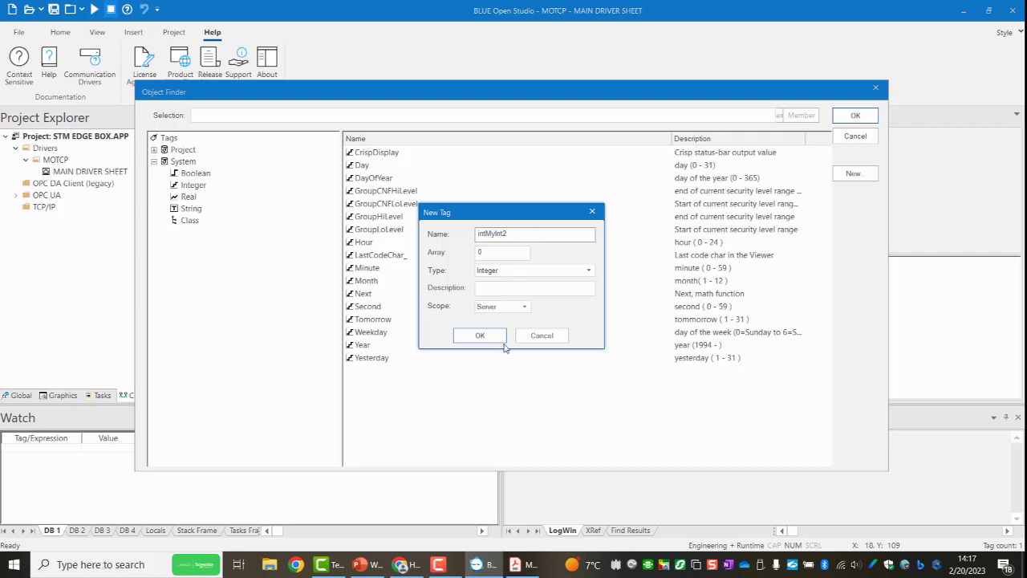
pyautogui.click(480, 336)
pyautogui.click(852, 174)
pyautogui.click(480, 336)
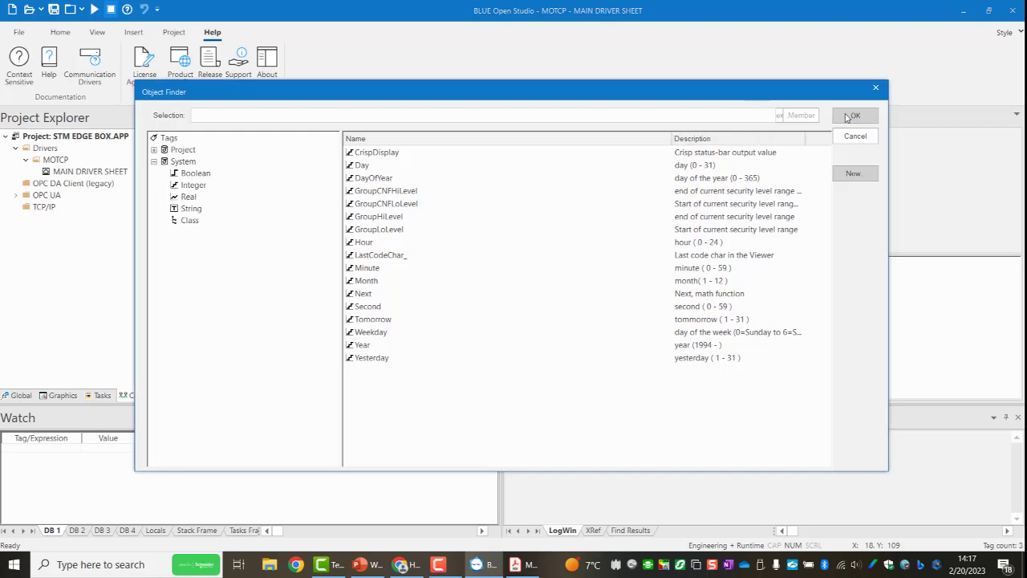
pyautogui.click(852, 116)
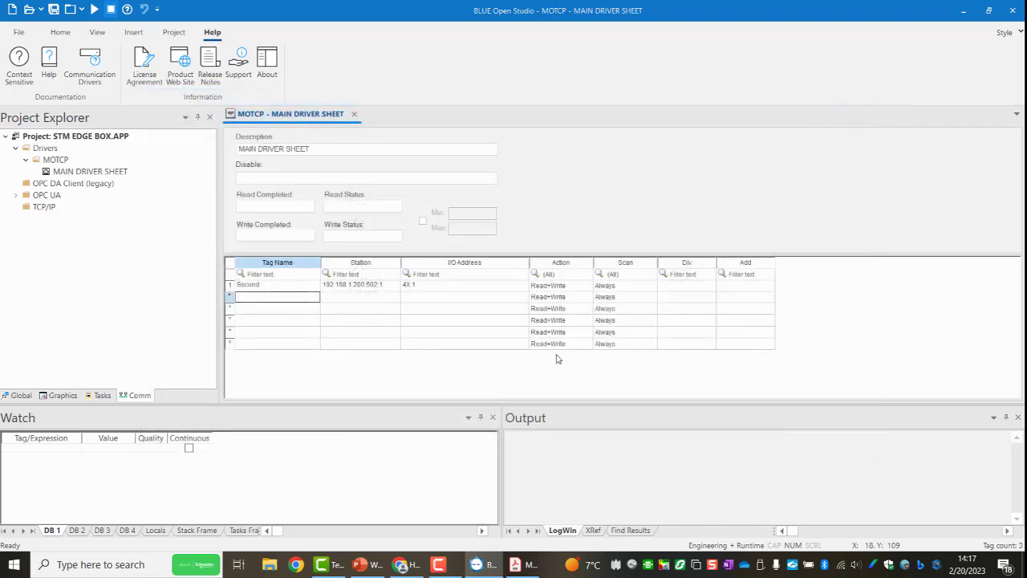
# Assign the project integer tag intMyInt1 to the second row of the driver sheet.
pyautogui.doubleClick(285, 298)
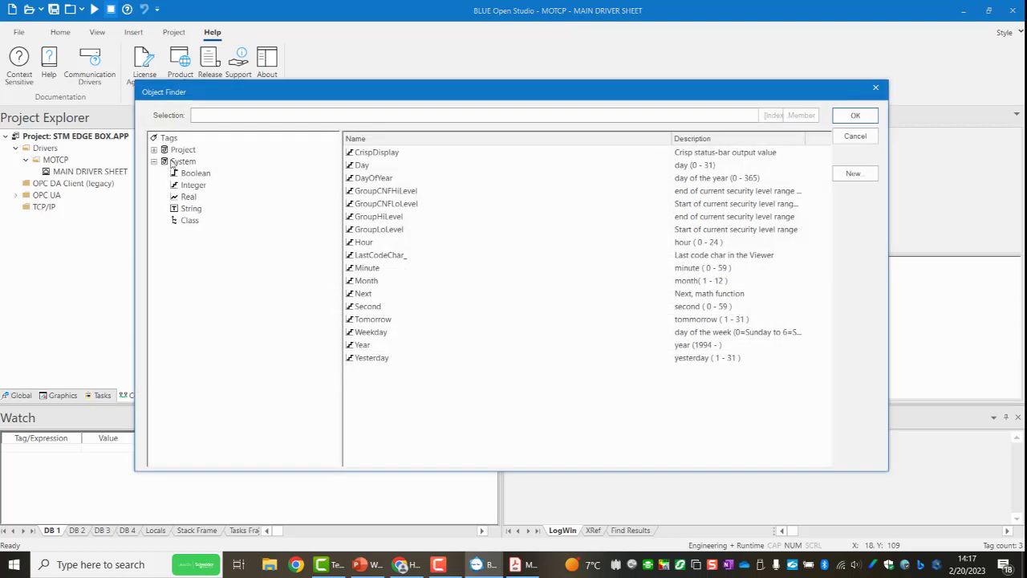
pyautogui.click(154, 149)
pyautogui.click(191, 174)
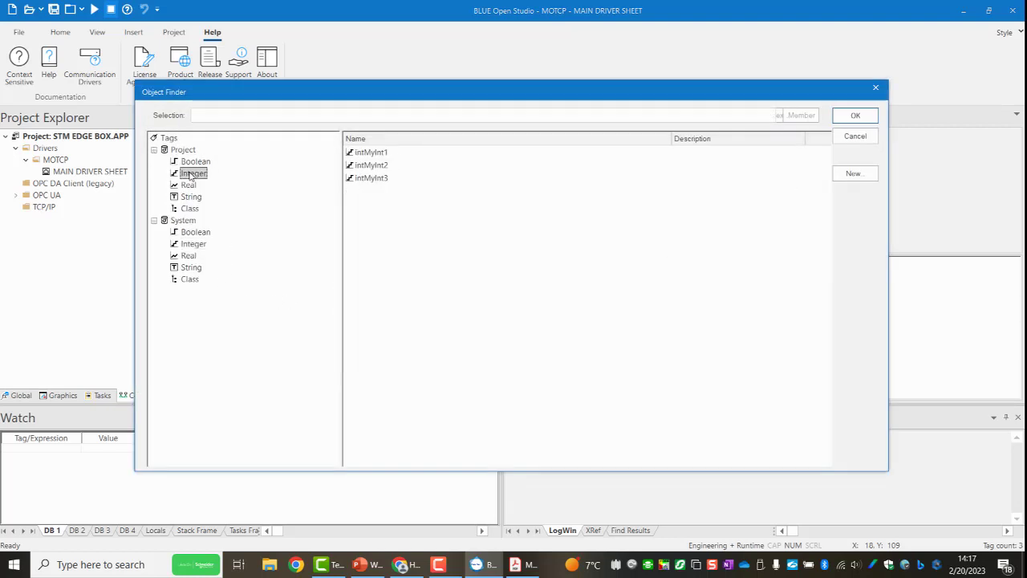
pyautogui.click(371, 152)
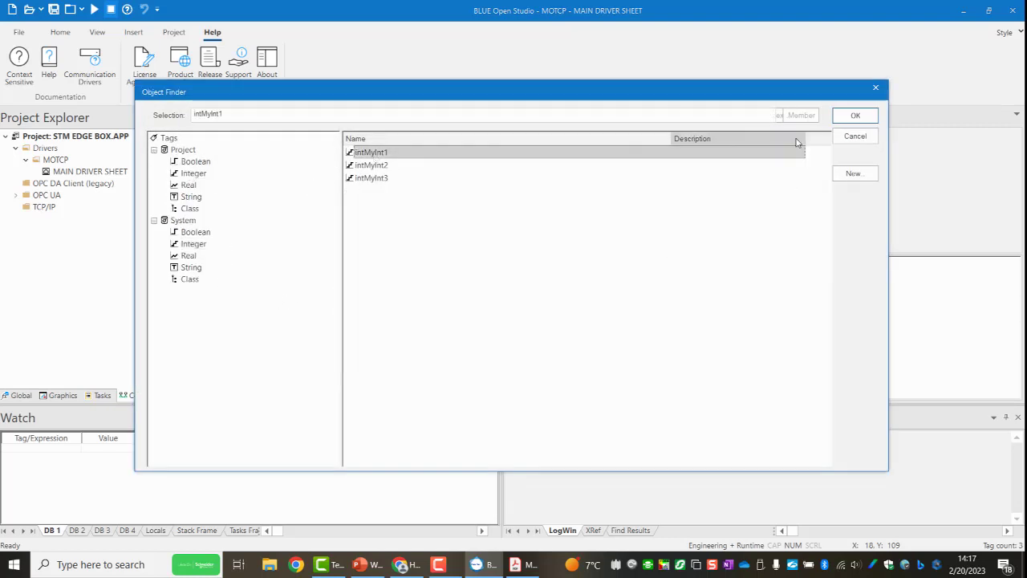
pyautogui.click(854, 115)
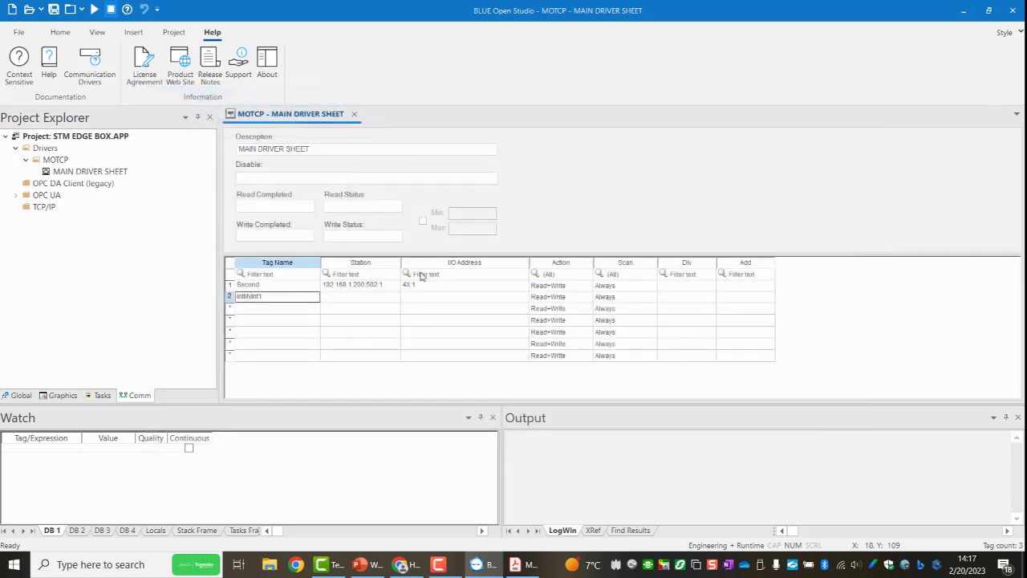
# Copy the station and I/O address of the Second row into the intMyInt1 row of the driver sheet.
pyautogui.click(337, 288)
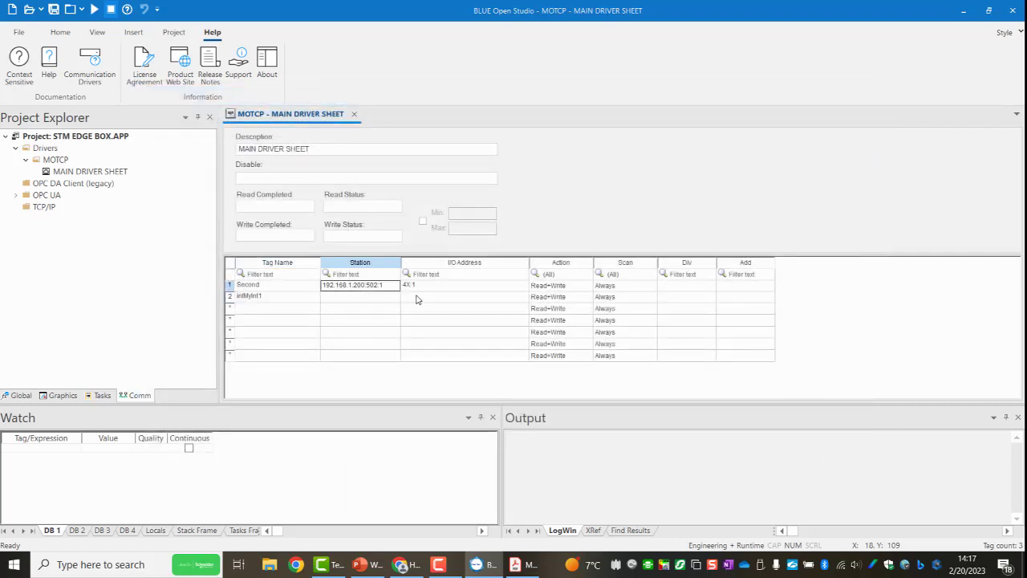
pyautogui.click(441, 289)
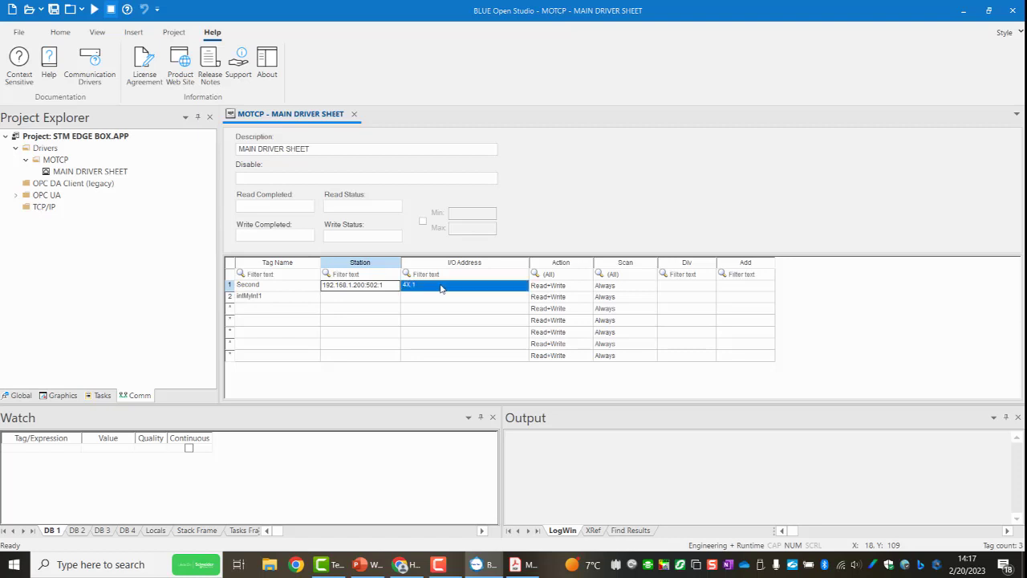
pyautogui.rightClick(433, 289)
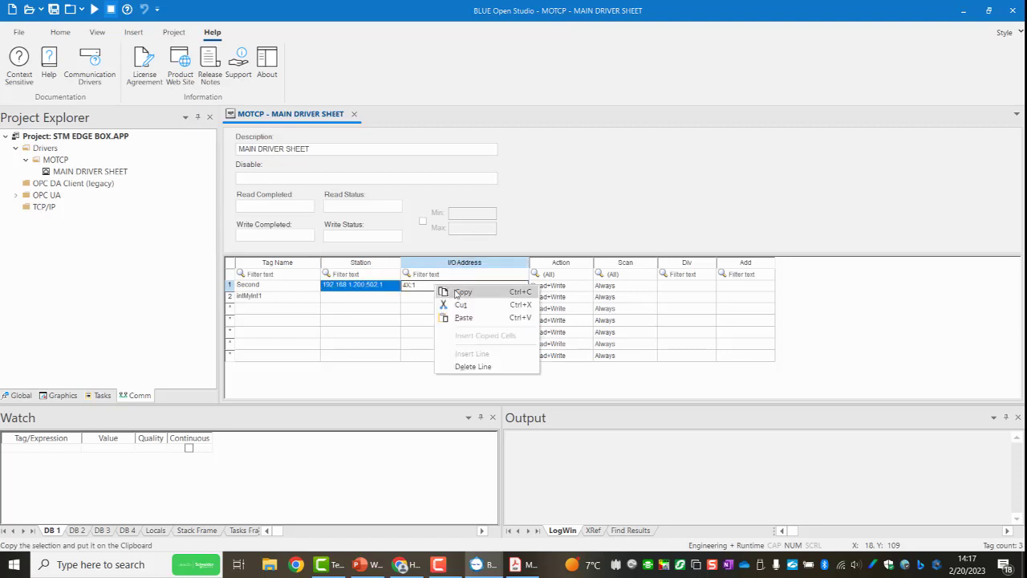
pyautogui.click(454, 293)
pyautogui.click(410, 302)
pyautogui.click(373, 298)
pyautogui.rightClick(373, 297)
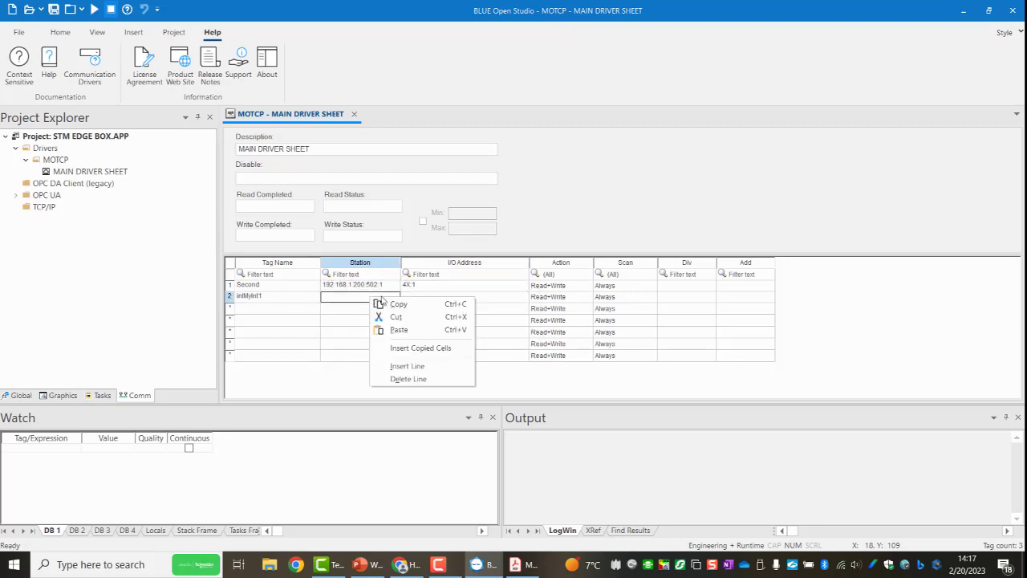
pyautogui.click(393, 329)
# Paste the copied station and I/O address into the third and fourth rows of the driver sheet.
pyautogui.click(340, 311)
pyautogui.rightClick(340, 311)
pyautogui.click(371, 344)
pyautogui.click(357, 320)
pyautogui.rightClick(357, 321)
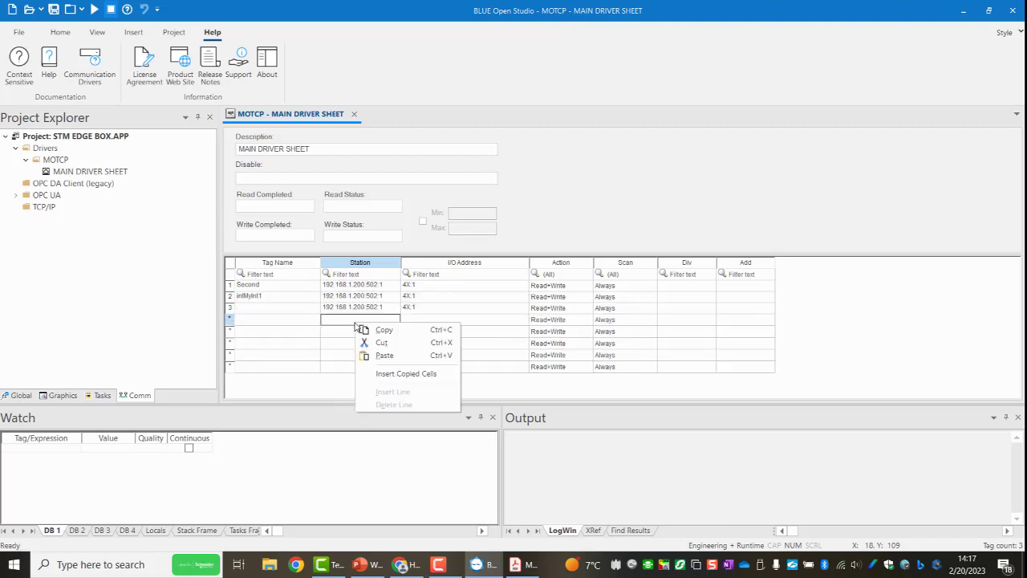
pyautogui.click(383, 357)
# Set the I/O addresses of driver sheet rows 2, 3 and 4 to 4X:2, 4X:3 and 4X:4.
pyautogui.doubleClick(446, 300)
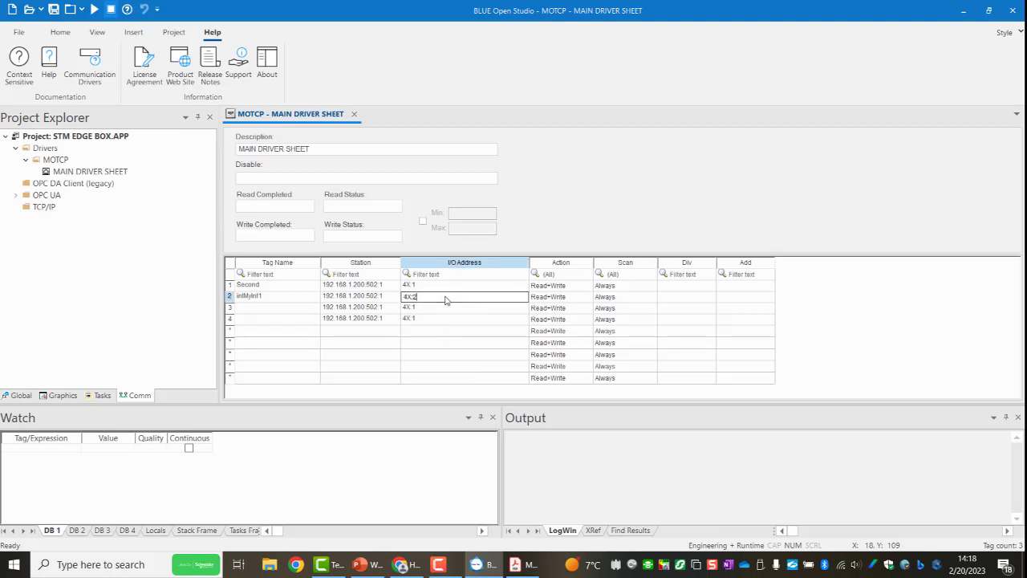
pyautogui.click(440, 309)
pyautogui.doubleClick(439, 309)
pyautogui.write('3')
pyautogui.click(456, 321)
pyautogui.doubleClick(456, 320)
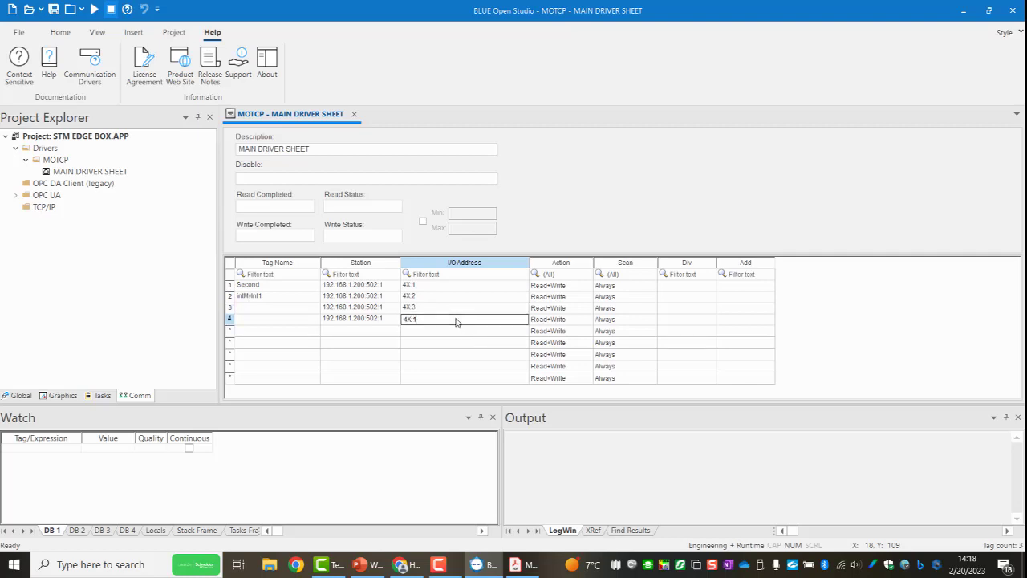
pyautogui.write('4')
# Assign the project tags intMyInt2 and intMyInt3 to the third and fourth rows of the driver sheet.
pyautogui.doubleClick(293, 310)
pyautogui.doubleClick(293, 307)
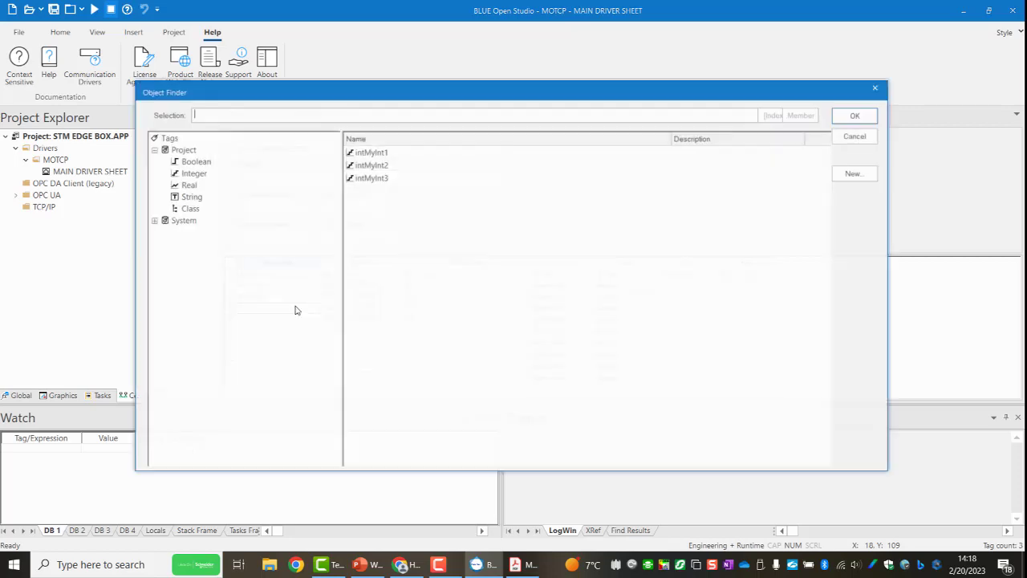
pyautogui.click(406, 163)
pyautogui.click(855, 115)
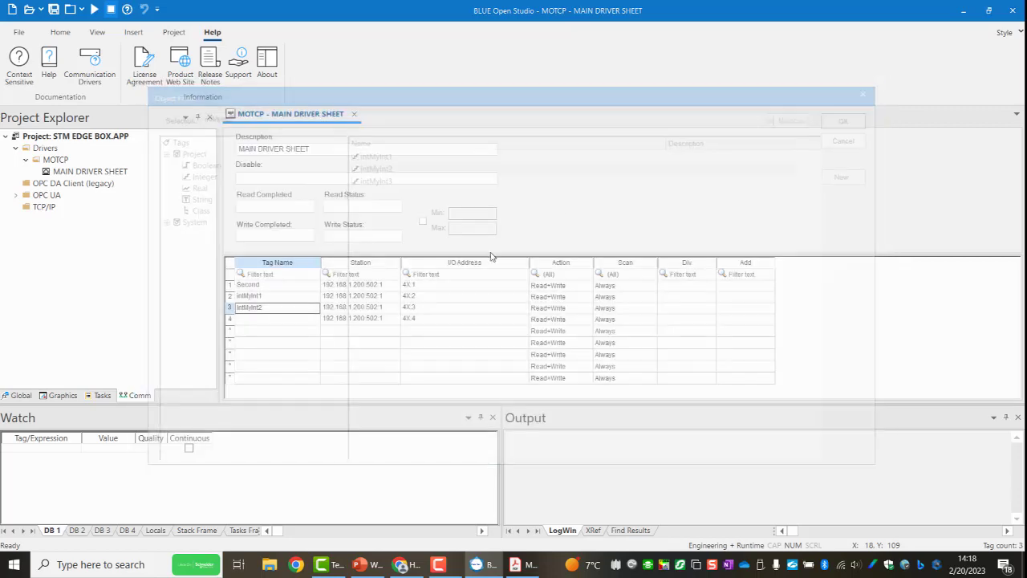
pyautogui.click(259, 319)
pyautogui.doubleClick(259, 319)
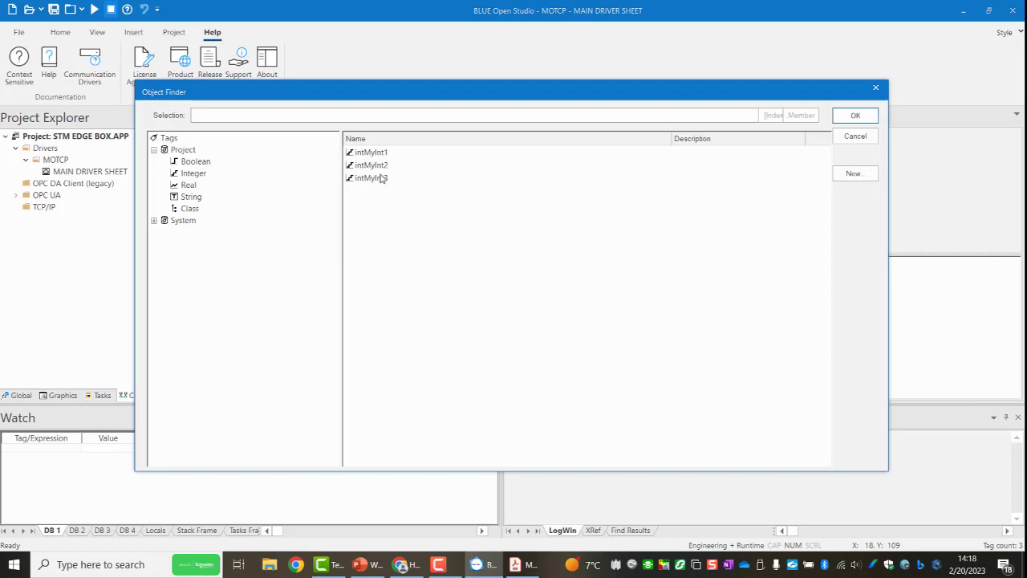
pyautogui.click(377, 177)
pyautogui.click(855, 116)
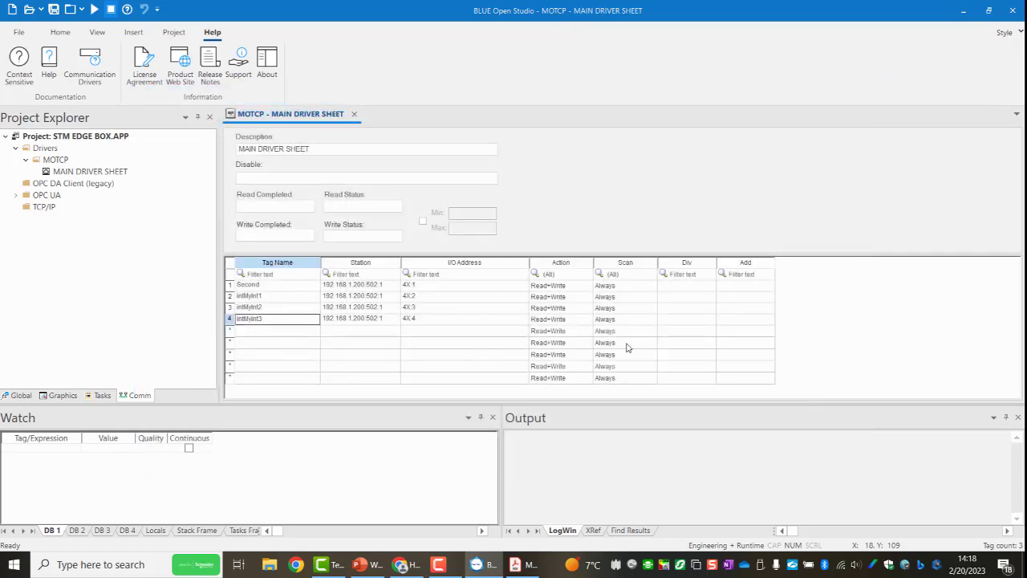
# Close the MOTCP main driver sheet.
pyautogui.rightClick(324, 117)
pyautogui.click(347, 123)
pyautogui.click(354, 114)
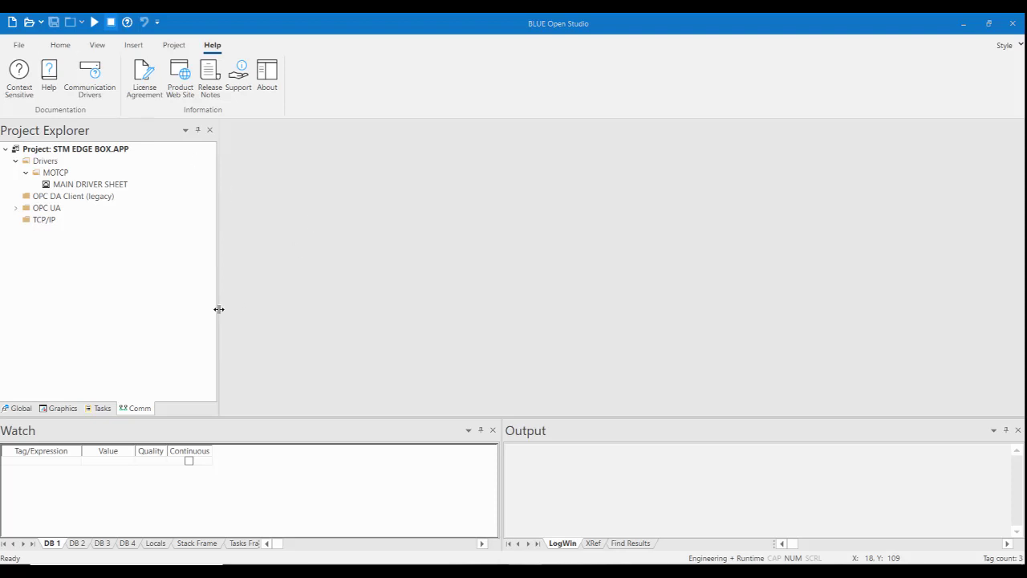
# Insert a new standard graphics screen in the project with the description Main.
pyautogui.click(58, 407)
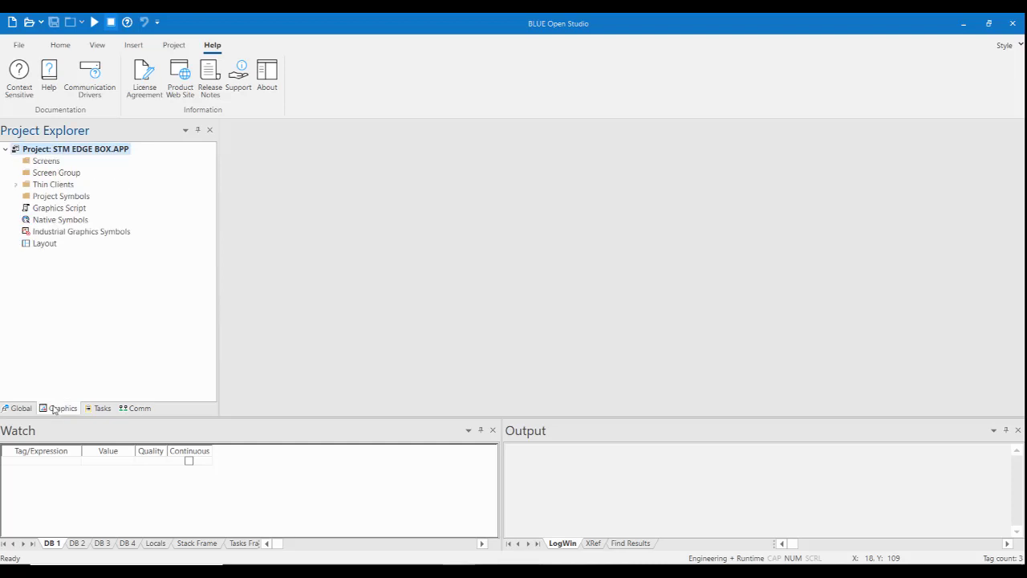
pyautogui.click(40, 162)
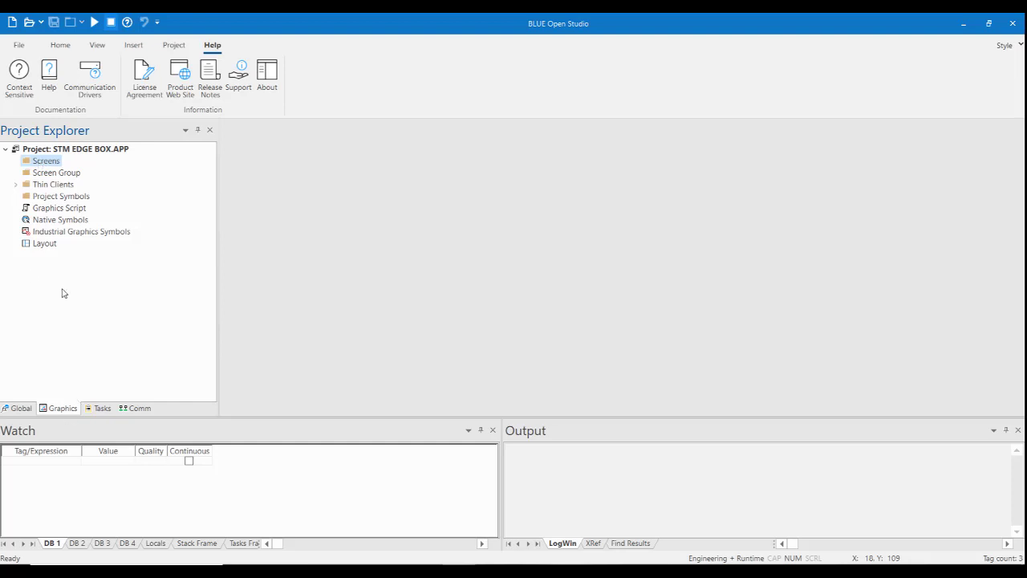
pyautogui.rightClick(44, 161)
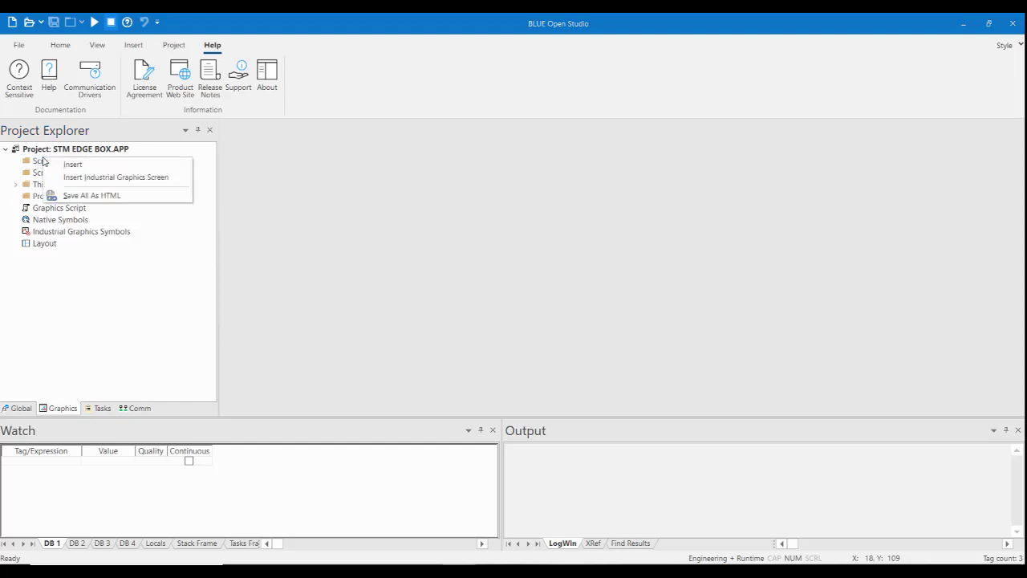
pyautogui.click(105, 169)
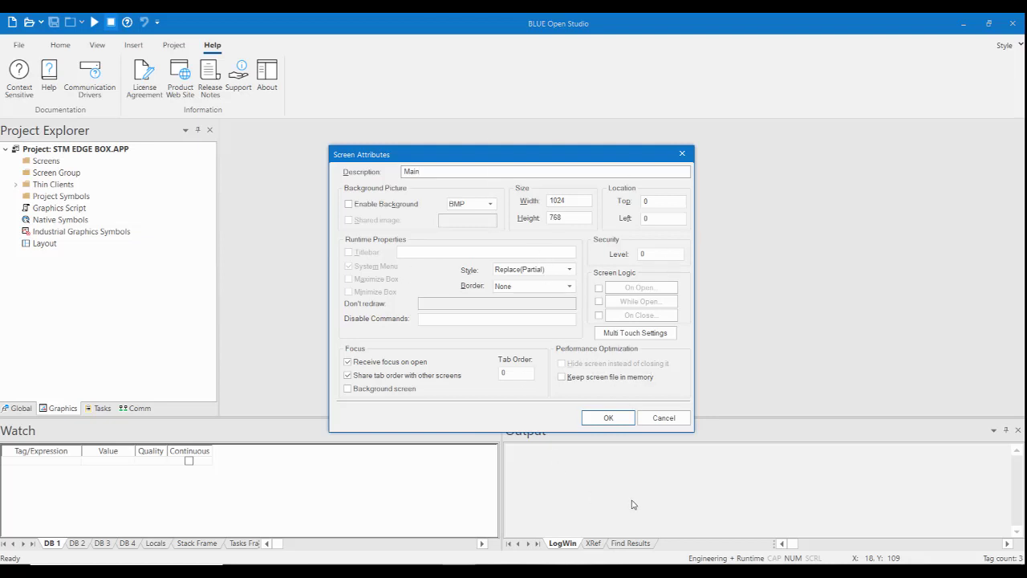
pyautogui.click(609, 418)
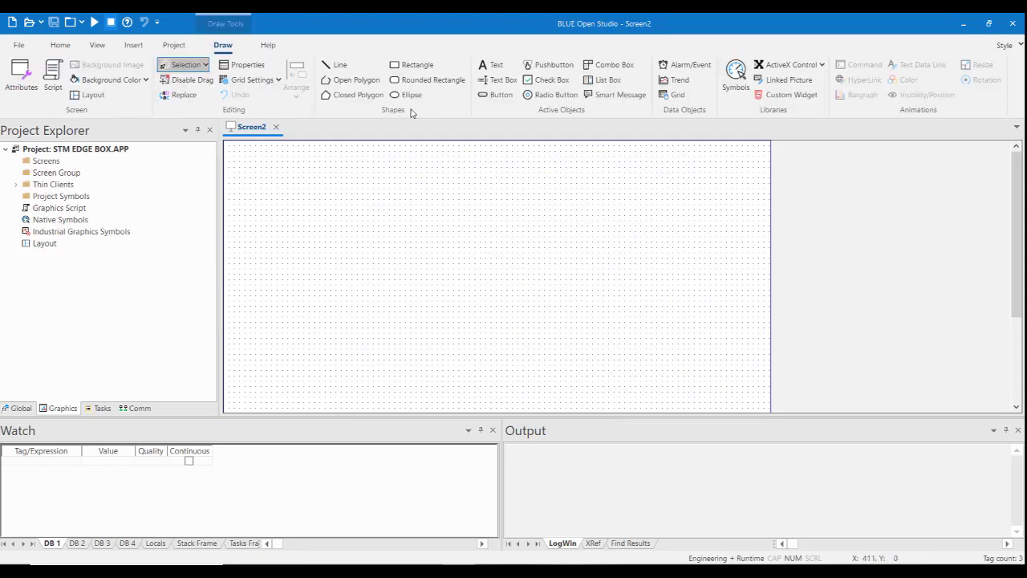
# Draw a text box about 200 by 25 near the screen's upper-left corner and link it to the system integer tag Second.
pyautogui.click(499, 79)
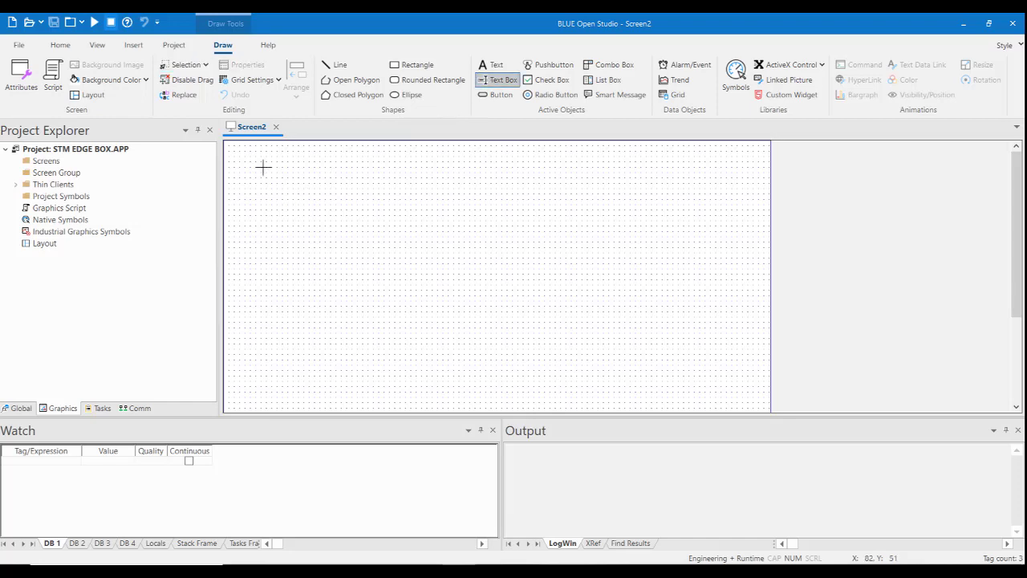
pyautogui.moveTo(262, 167); pyautogui.dragTo(370, 181)
pyautogui.doubleClick(326, 176)
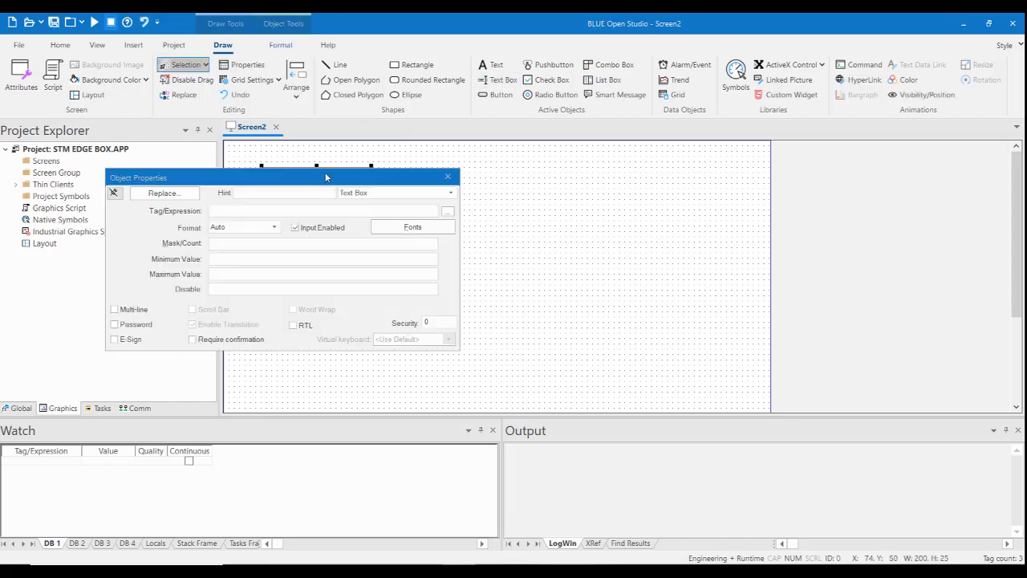
pyautogui.click(446, 211)
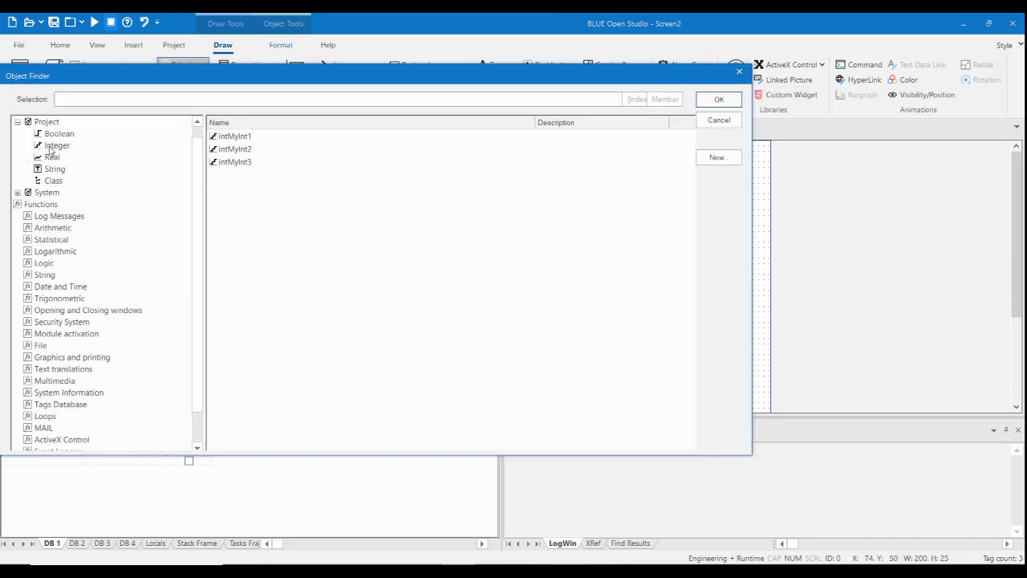
pyautogui.click(17, 193)
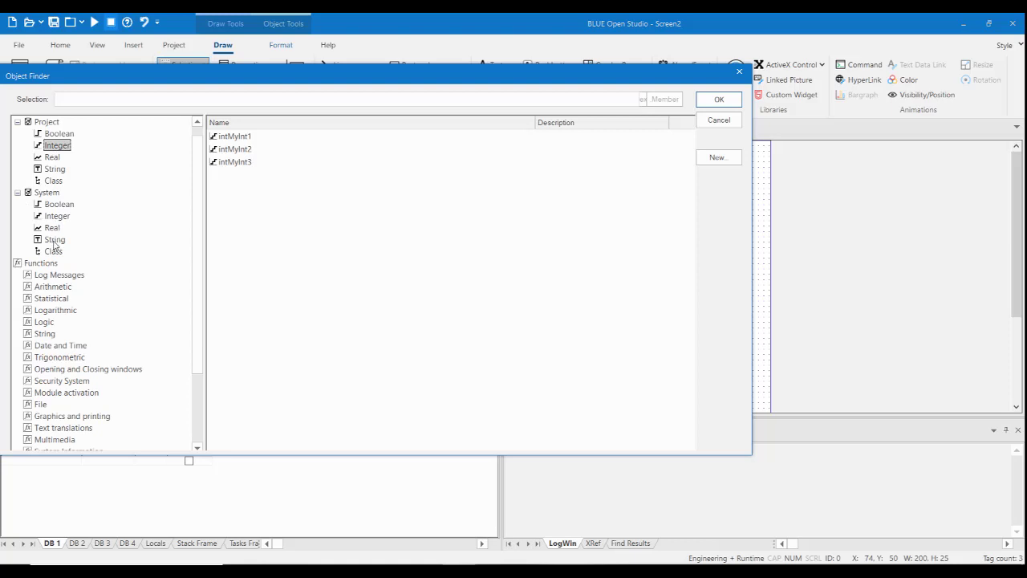
pyautogui.click(57, 216)
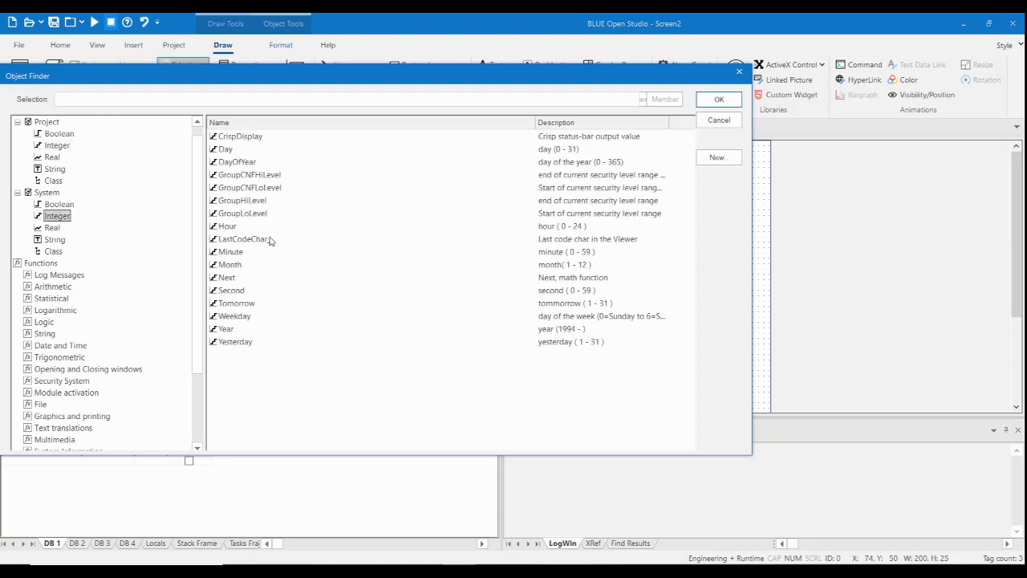
pyautogui.click(230, 291)
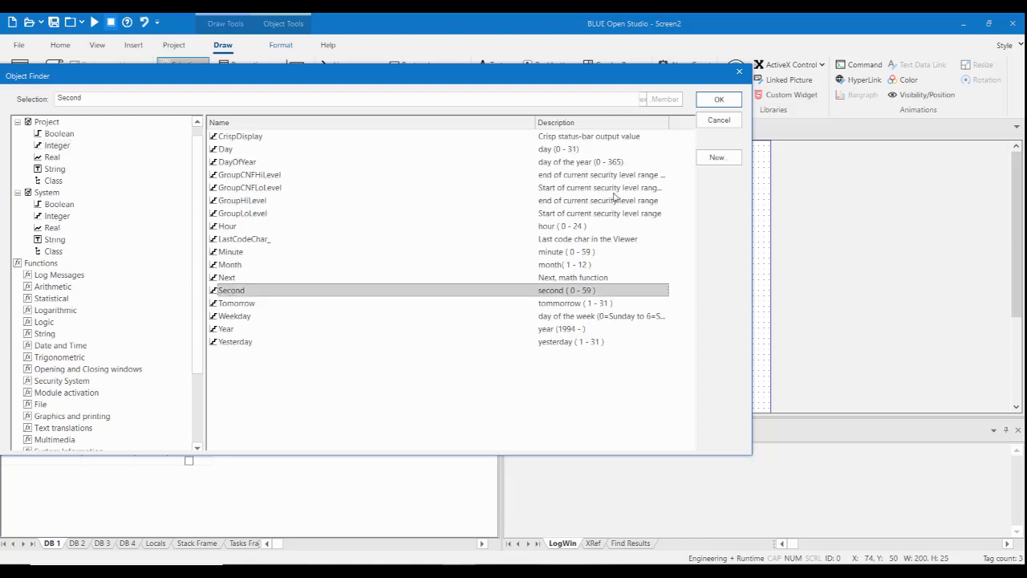
pyautogui.click(719, 101)
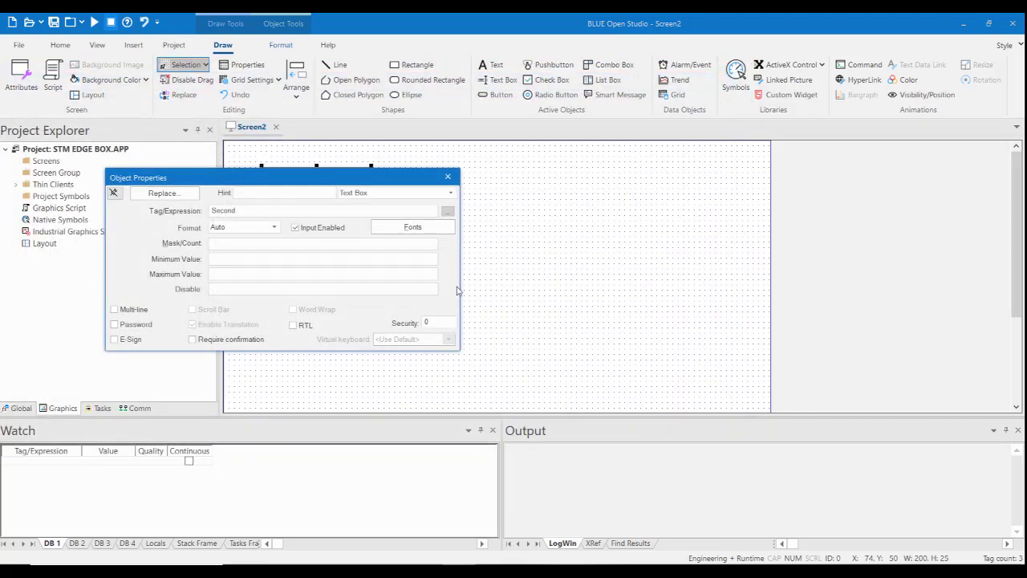
pyautogui.click(448, 177)
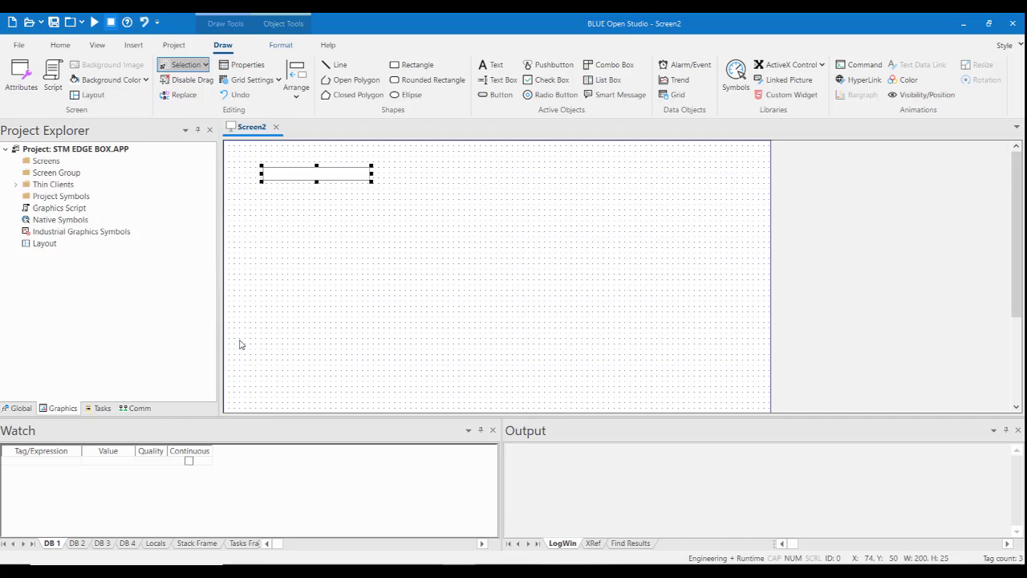
# Place the DashboardMeter_01 symbol from the system Meters symbols on the screen, to the right of the text box.
pyautogui.doubleClick(45, 222)
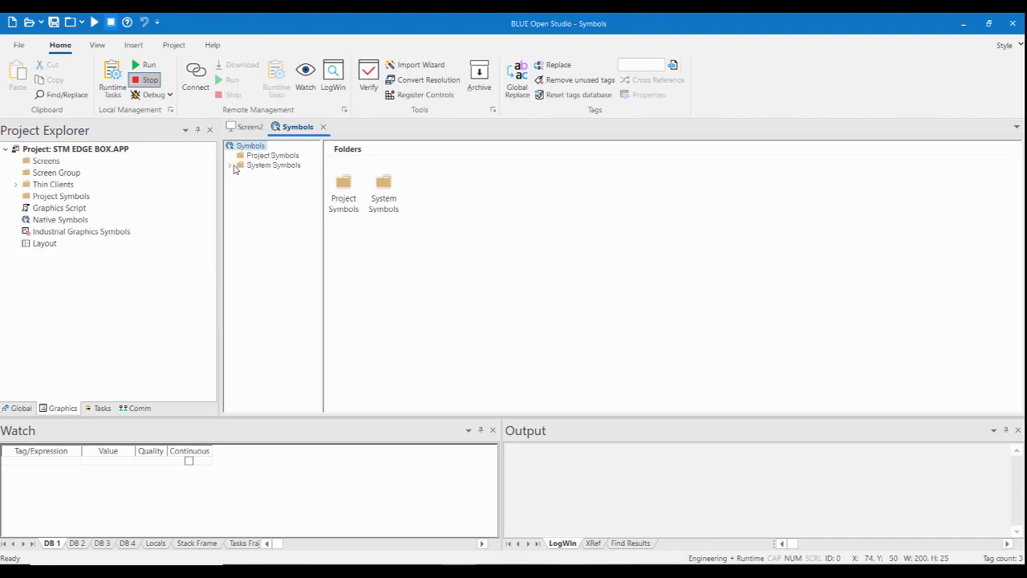
pyautogui.click(230, 167)
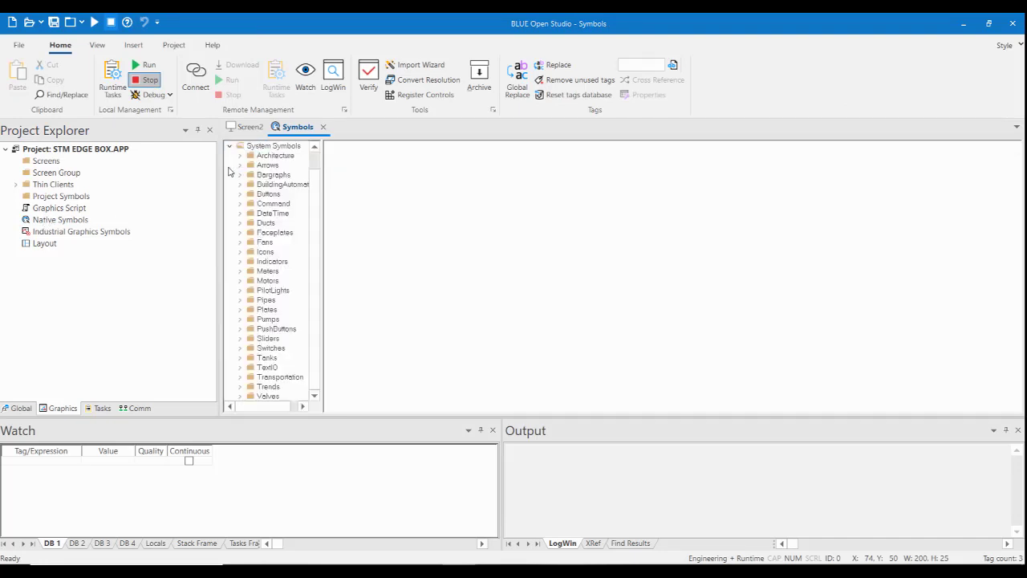
pyautogui.moveTo(323, 235); pyautogui.dragTo(380, 245)
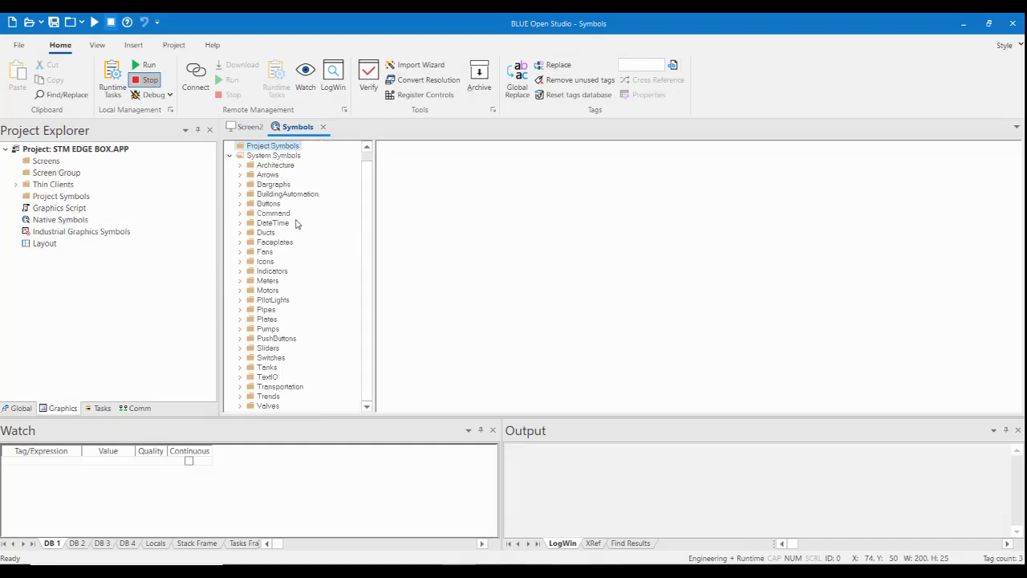
pyautogui.click(268, 281)
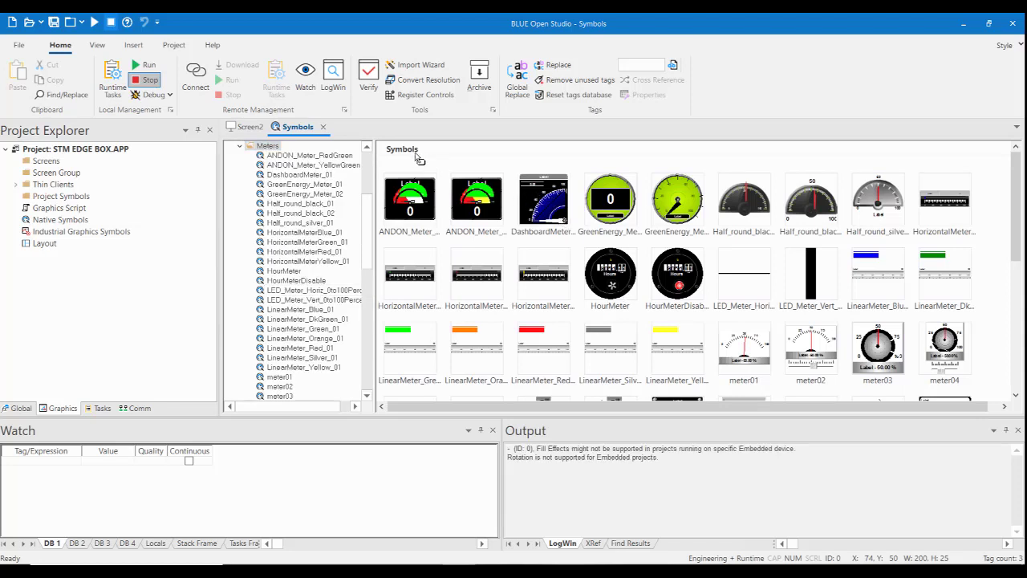
pyautogui.click(247, 128)
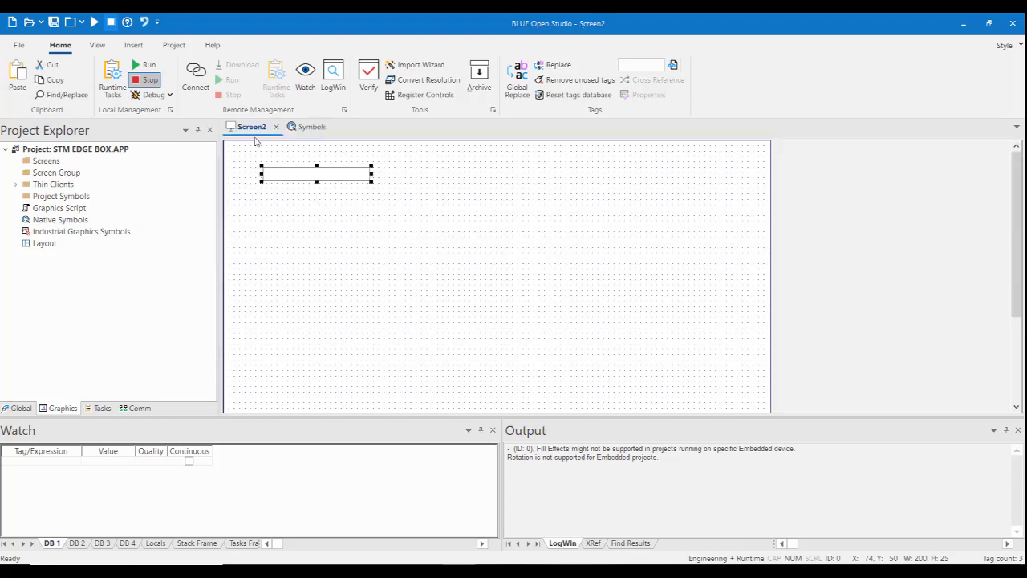
pyautogui.click(405, 160)
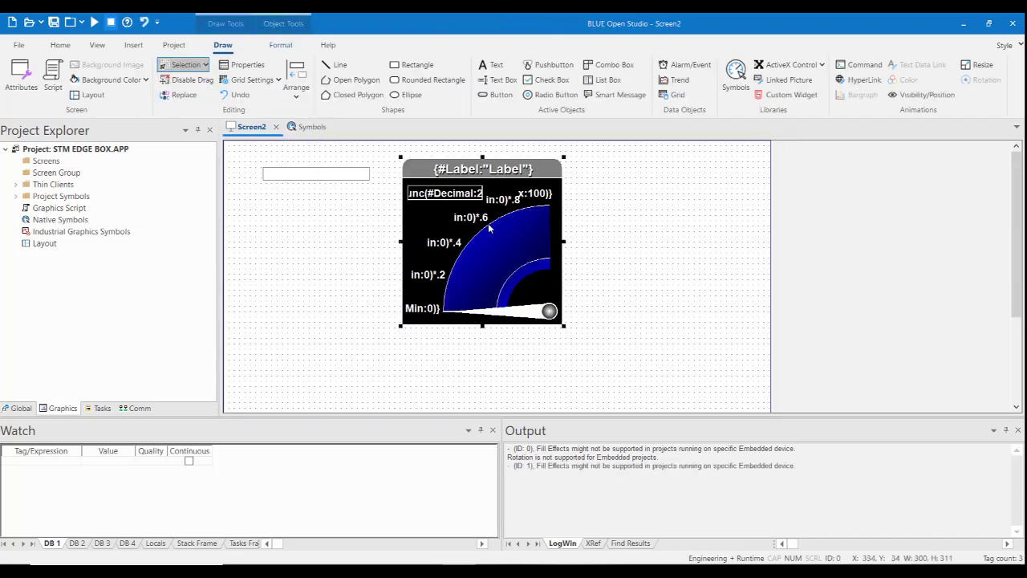
# Set the dashboard meter's TagName property to the system integer tag Second.
pyautogui.doubleClick(487, 224)
pyautogui.doubleClick(293, 314)
pyautogui.click(236, 325)
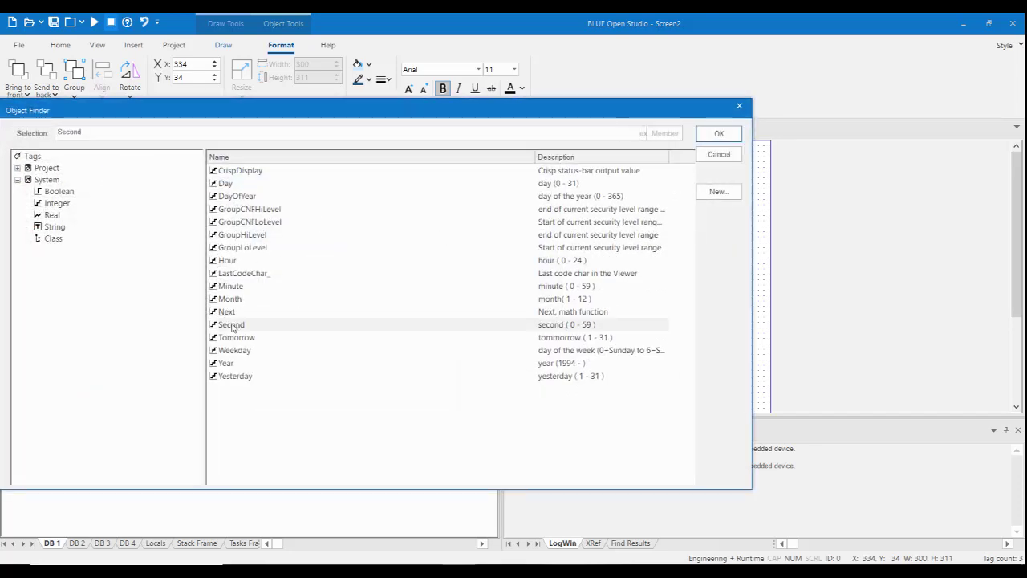
pyautogui.click(719, 135)
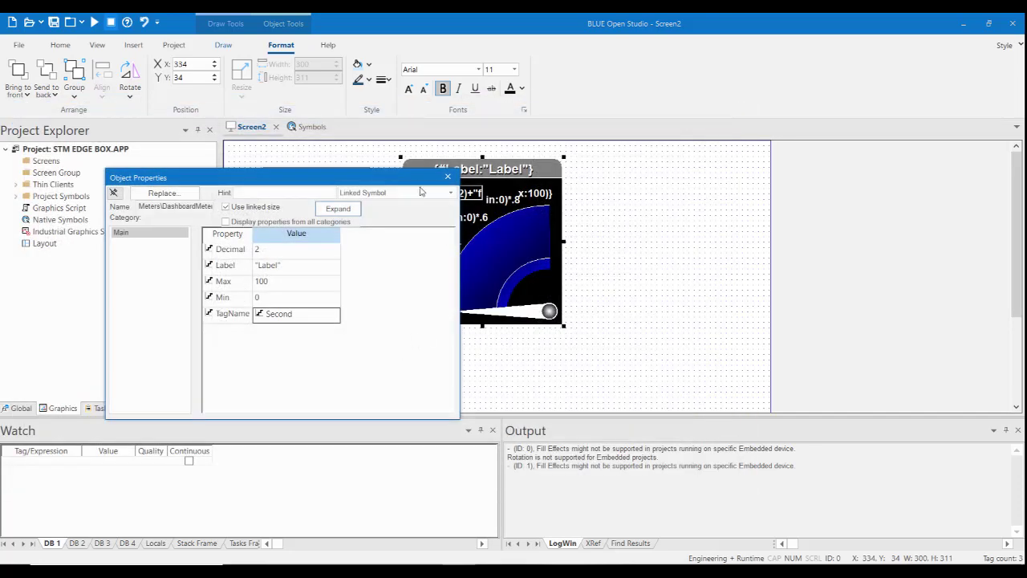
pyautogui.click(447, 176)
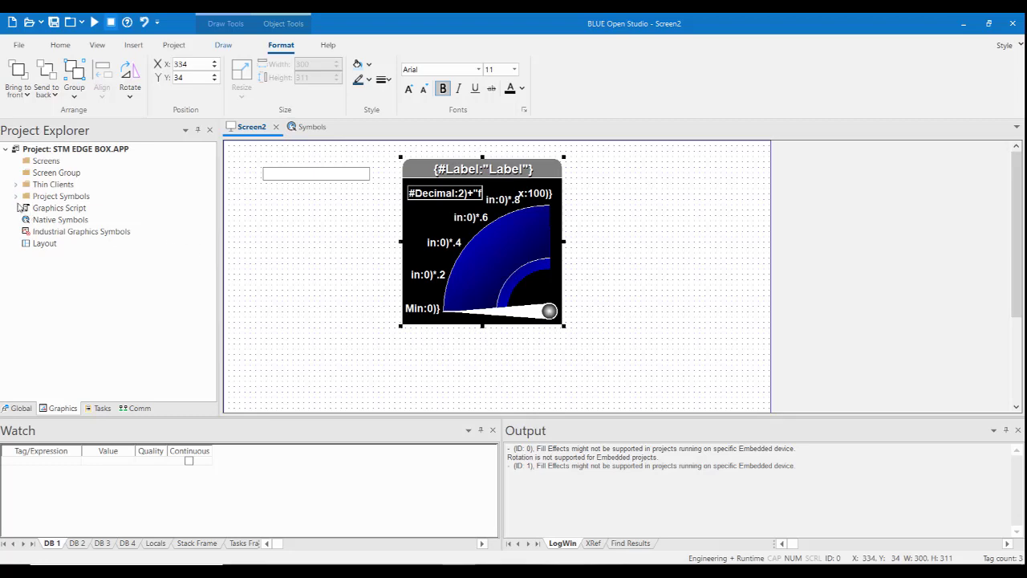
# Place the slider01 symbol from the system Sliders symbols on the screen below the text box, at about X 75, Y 414.
pyautogui.doubleClick(44, 220)
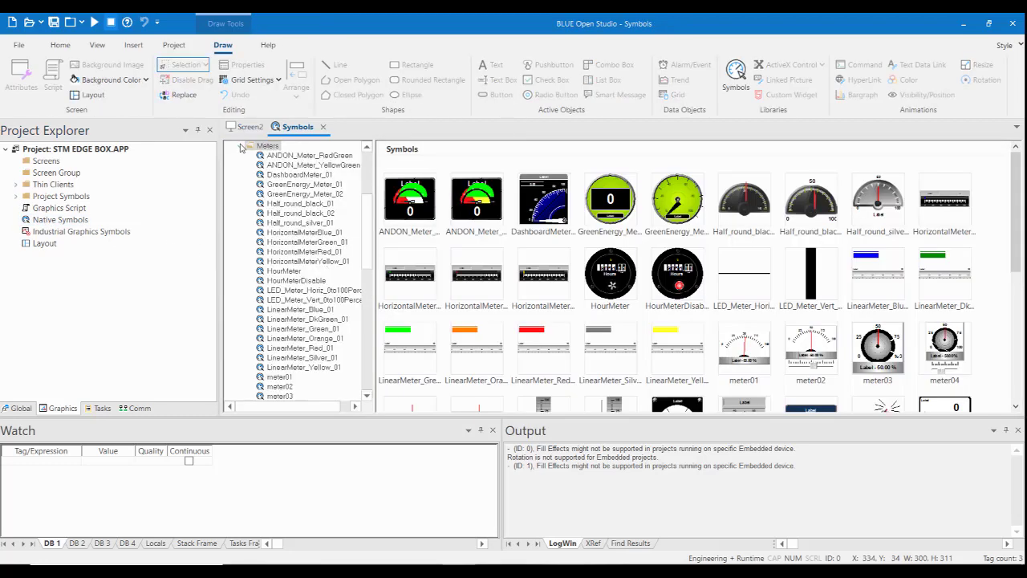
pyautogui.click(242, 147)
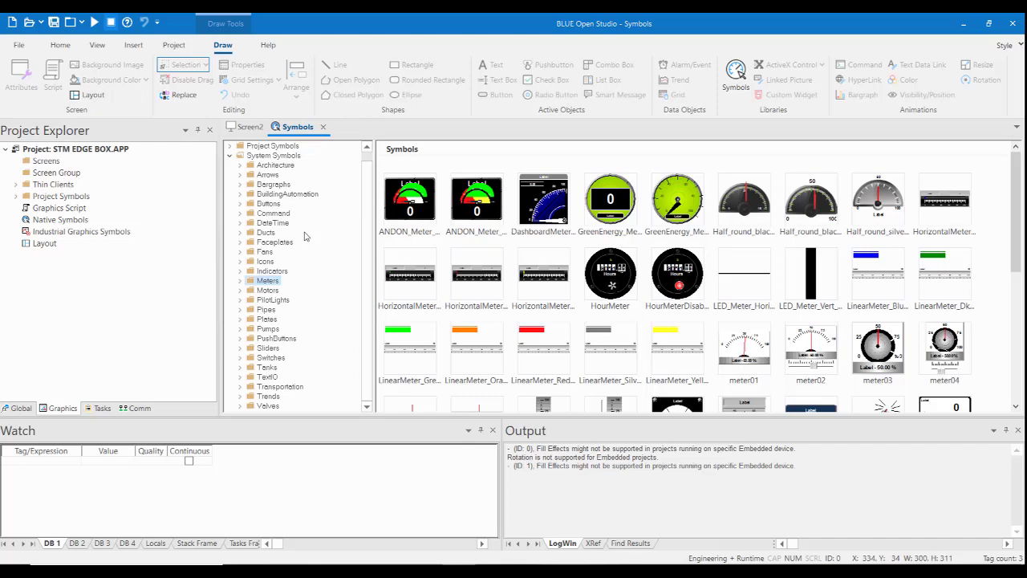
pyautogui.click(267, 348)
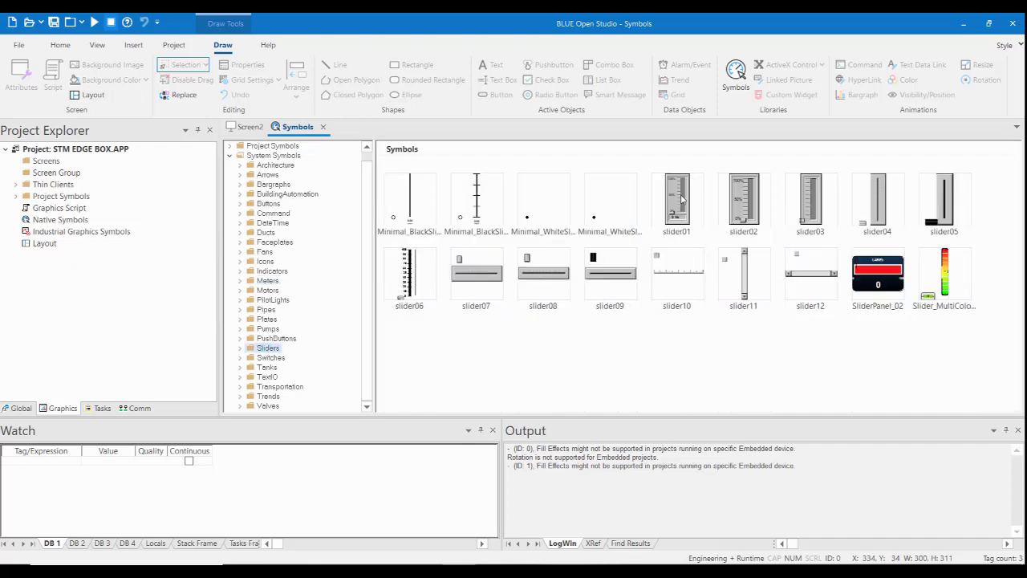
pyautogui.moveTo(686, 192); pyautogui.dragTo(274, 285)
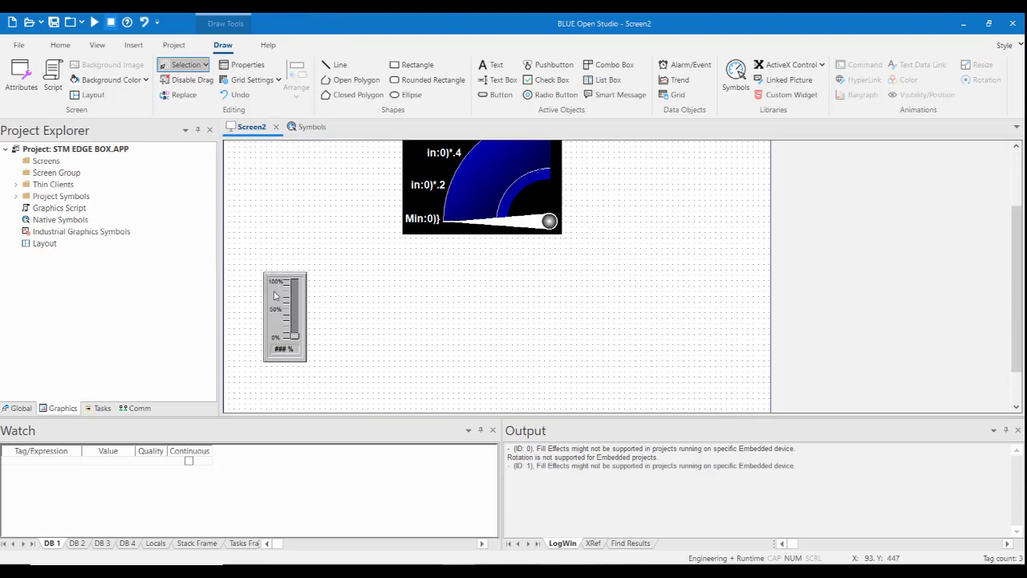
# Set the slider's TagName property to the project integer tag intMyInt1.
pyautogui.doubleClick(277, 291)
pyautogui.click(288, 285)
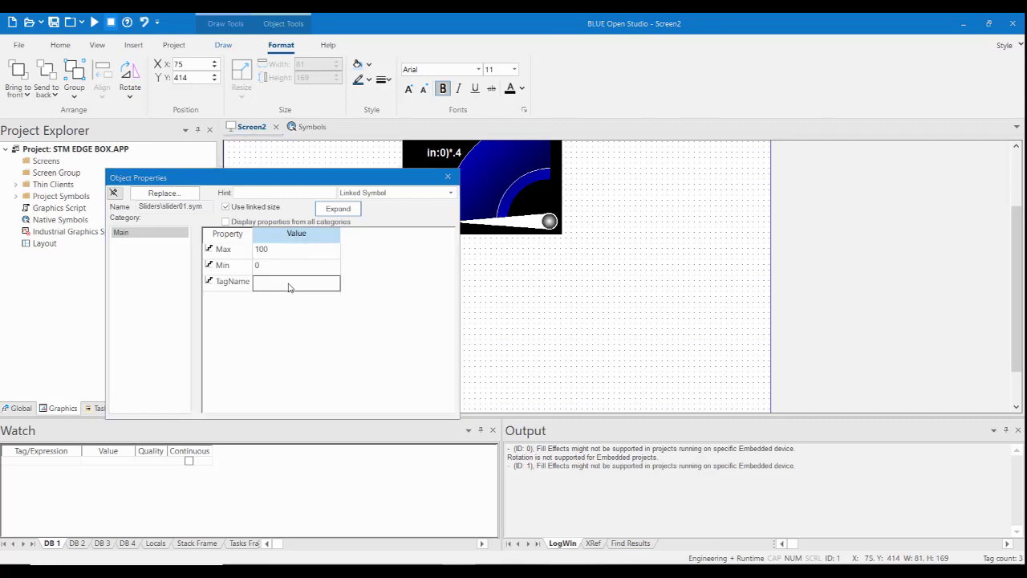
pyautogui.doubleClick(289, 284)
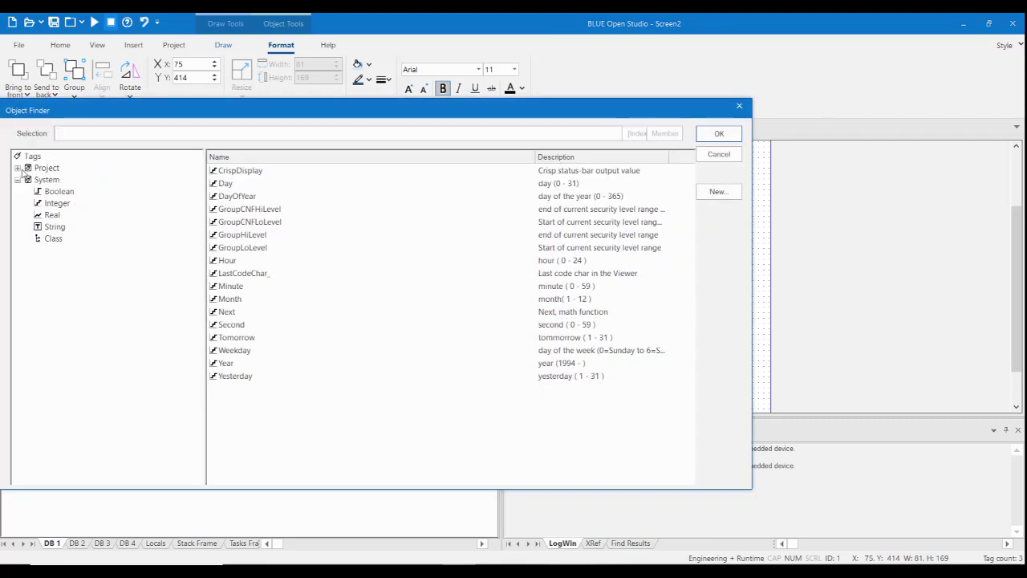
pyautogui.click(19, 168)
pyautogui.click(50, 191)
pyautogui.click(231, 171)
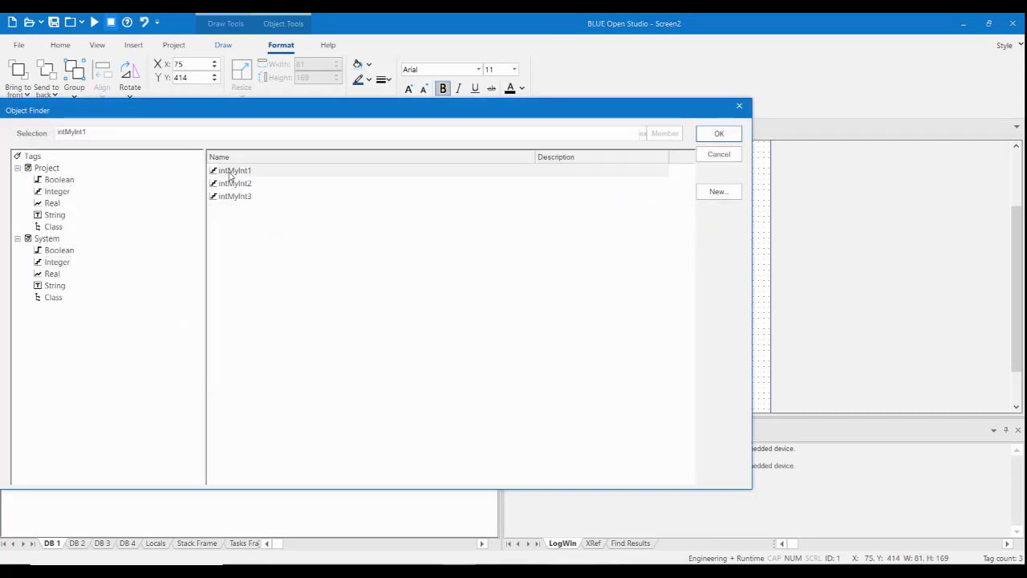
pyautogui.click(719, 133)
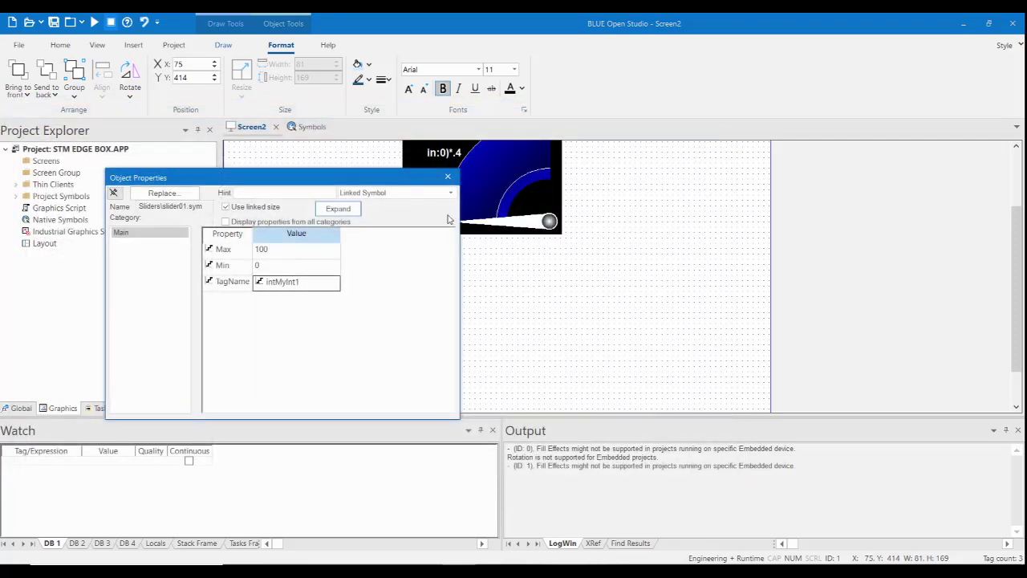
pyautogui.click(447, 178)
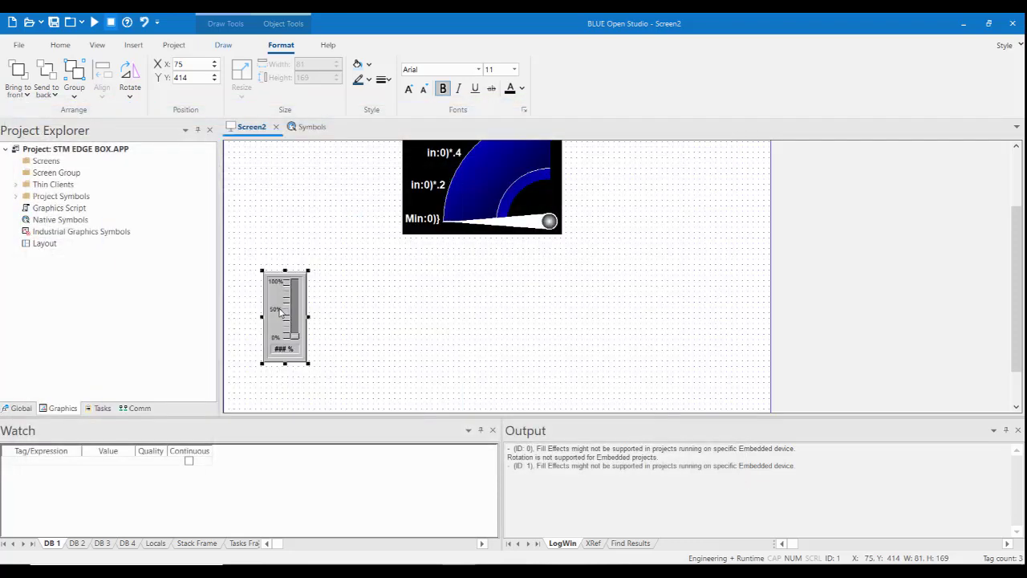
# Duplicate the slider twice in a row at about X 230 and X 390, and set the middle slider's TagName to intMyInt2.
pyautogui.keyDown('ctrl'); pyautogui.moveTo(282, 310); pyautogui.dragTo(455, 310); pyautogui.keyUp('ctrl')
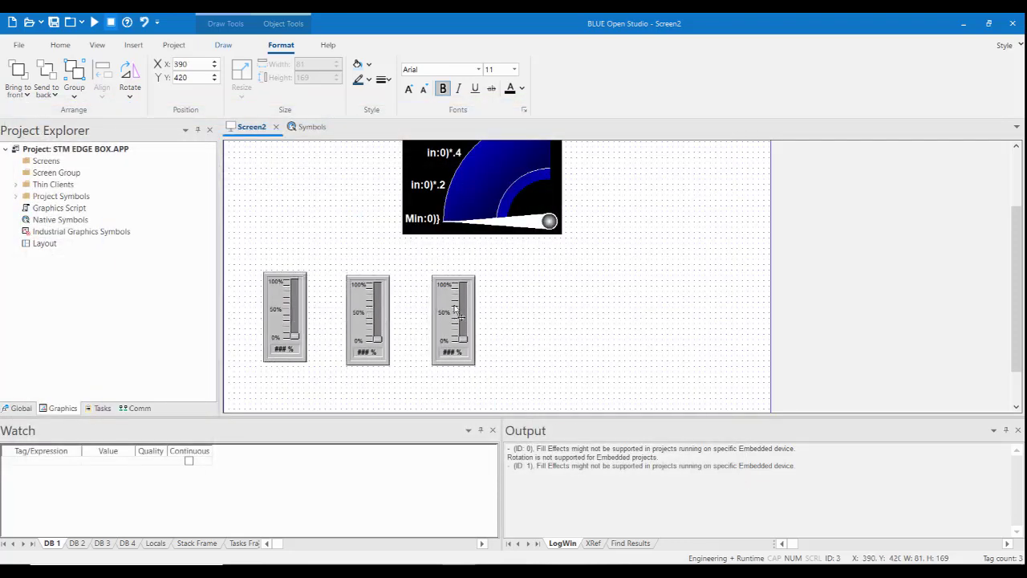
pyautogui.doubleClick(377, 302)
pyautogui.doubleClick(314, 284)
pyautogui.click(241, 183)
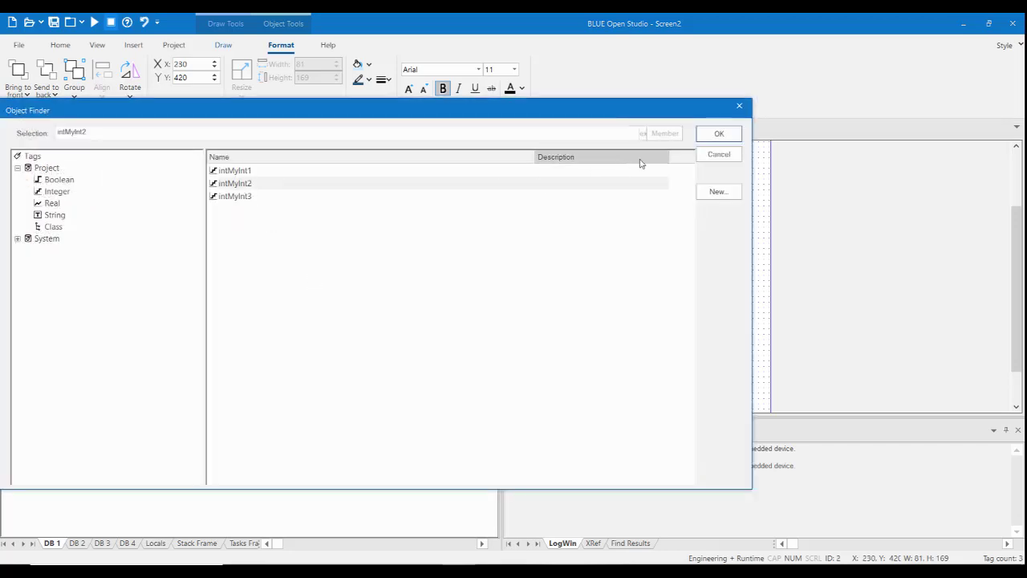
pyautogui.click(719, 133)
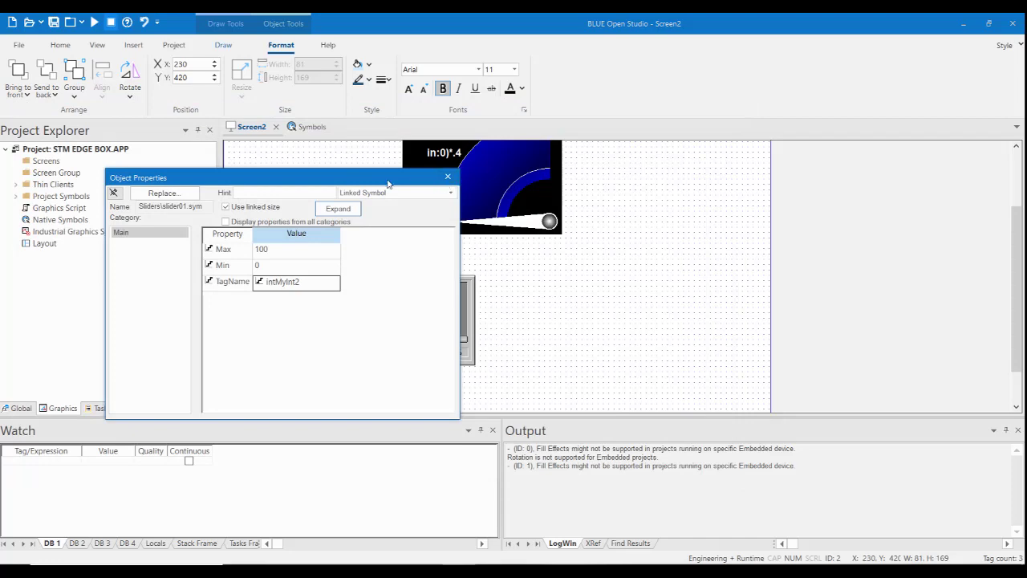
# Set the third slider's TagName property to the project integer tag intMyInt3.
pyautogui.moveTo(390, 179); pyautogui.dragTo(934, 150)
pyautogui.click(466, 307)
pyautogui.moveTo(799, 149); pyautogui.dragTo(662, 180)
pyautogui.doubleClick(730, 287)
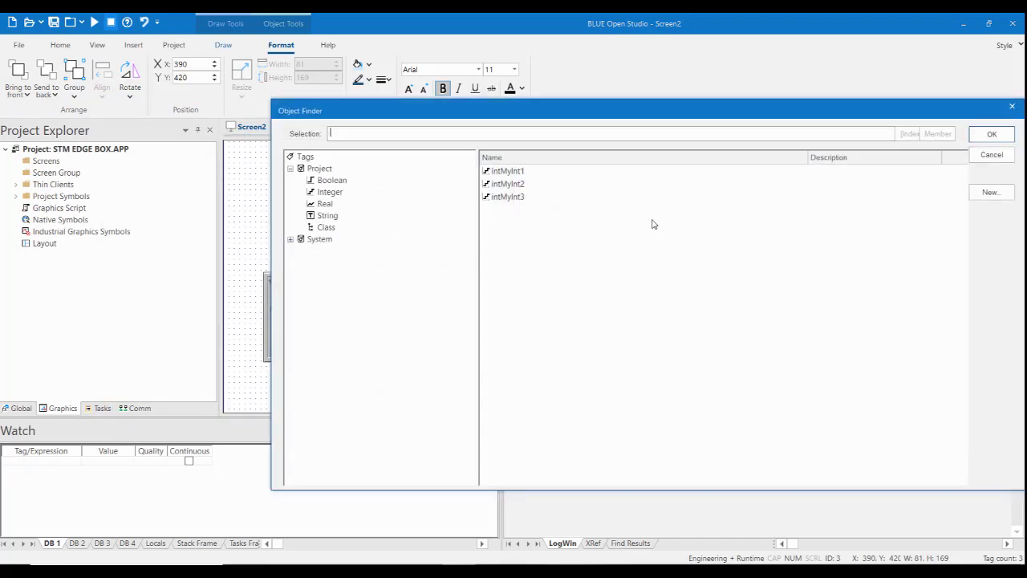
pyautogui.click(518, 197)
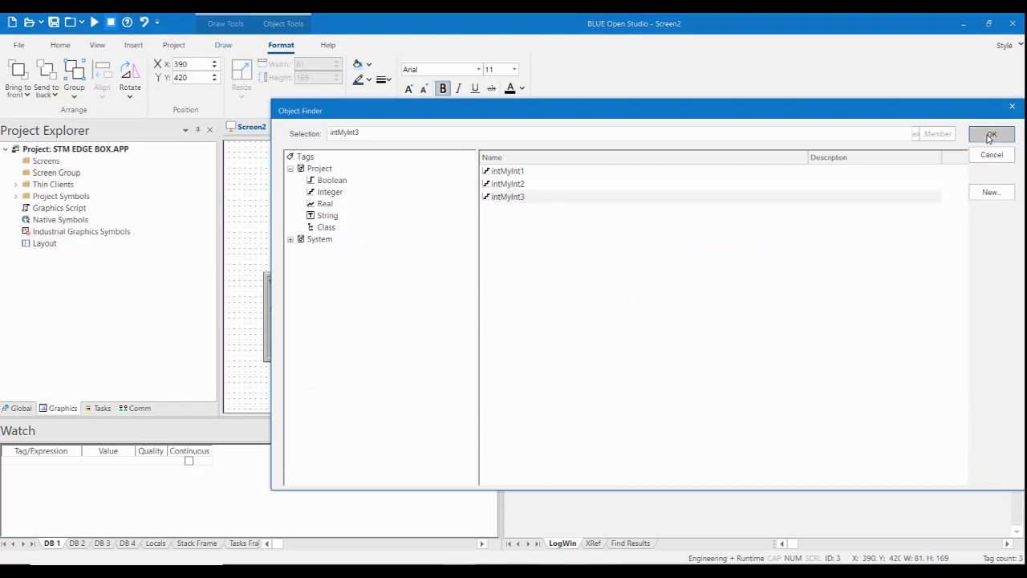
pyautogui.click(991, 134)
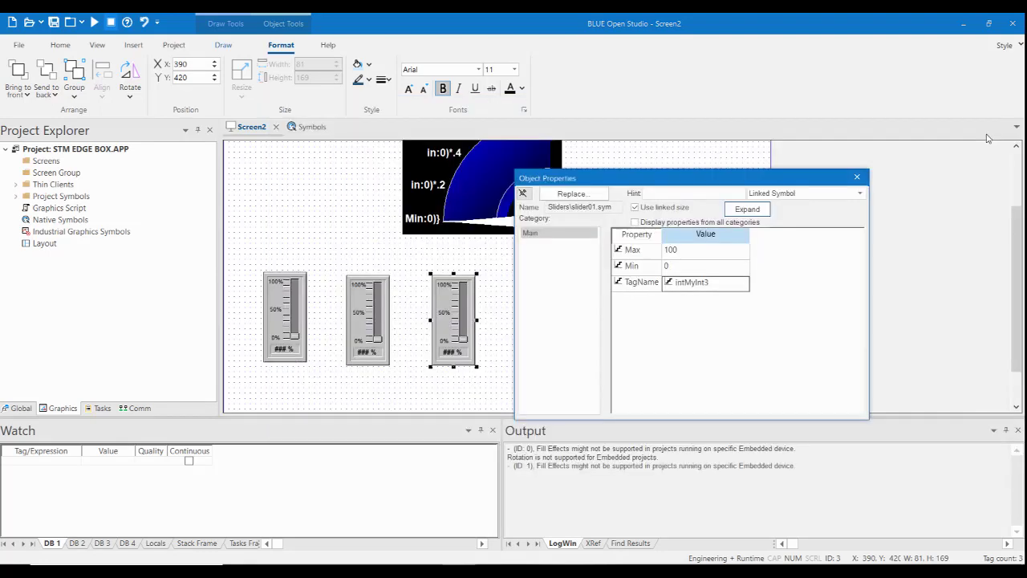
pyautogui.click(857, 177)
# Paste a copy of the existing text box, place it below the first slider and narrow it to about 121 wide.
pyautogui.scroll(3, 297, 267)
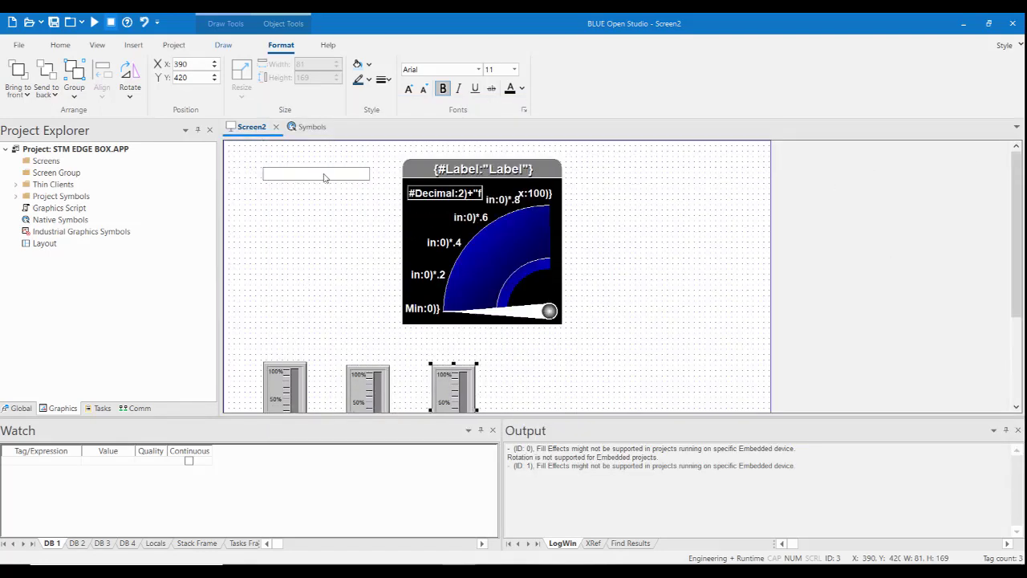
pyautogui.click(325, 175)
pyautogui.rightClick(326, 175)
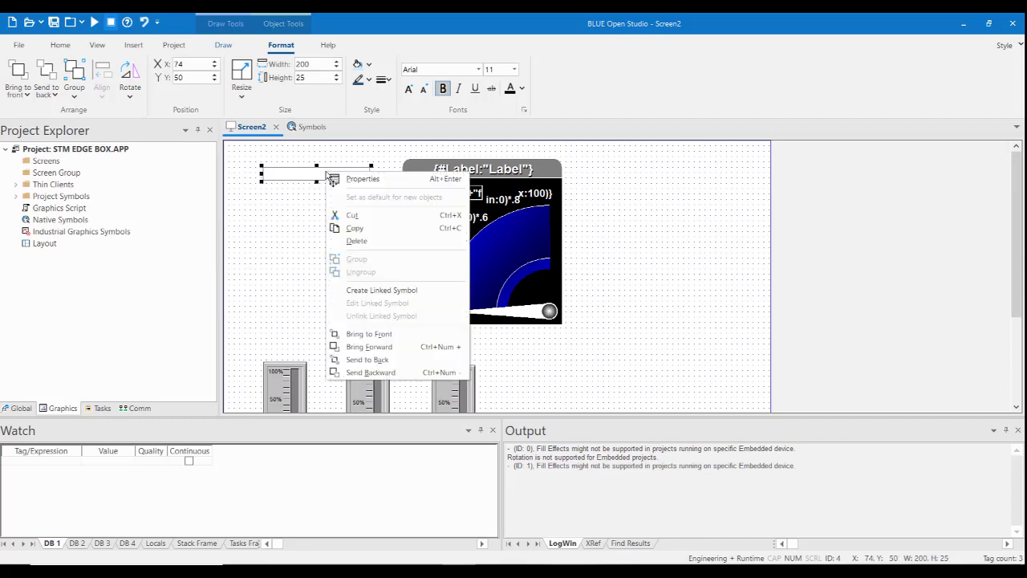
pyautogui.click(356, 229)
pyautogui.rightClick(304, 199)
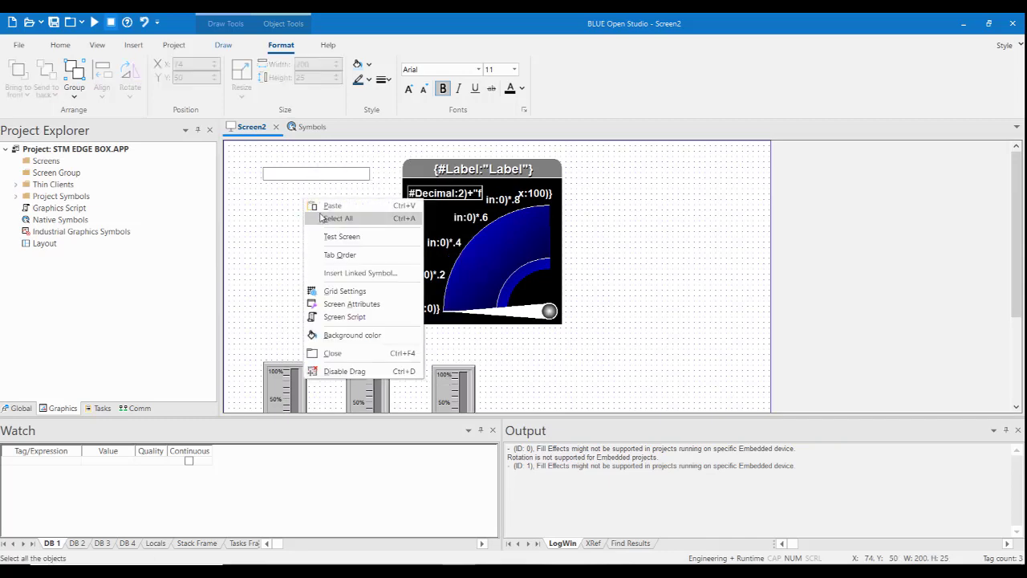
pyautogui.click(333, 206)
pyautogui.moveTo(304, 170); pyautogui.dragTo(374, 450)
pyautogui.scroll(-2, 622, 329)
pyautogui.scroll(-3, 621, 329)
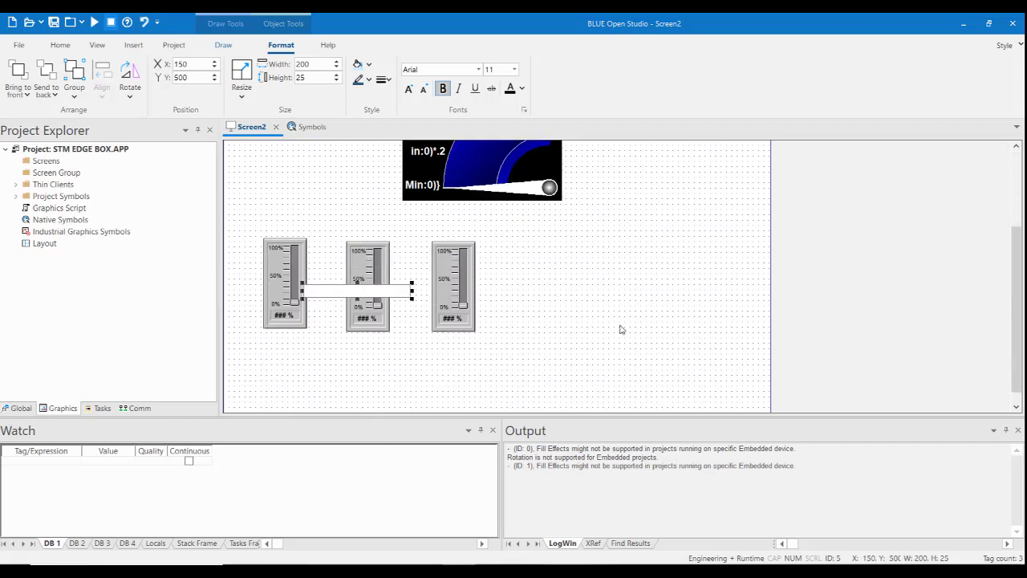
pyautogui.moveTo(323, 278); pyautogui.dragTo(257, 343)
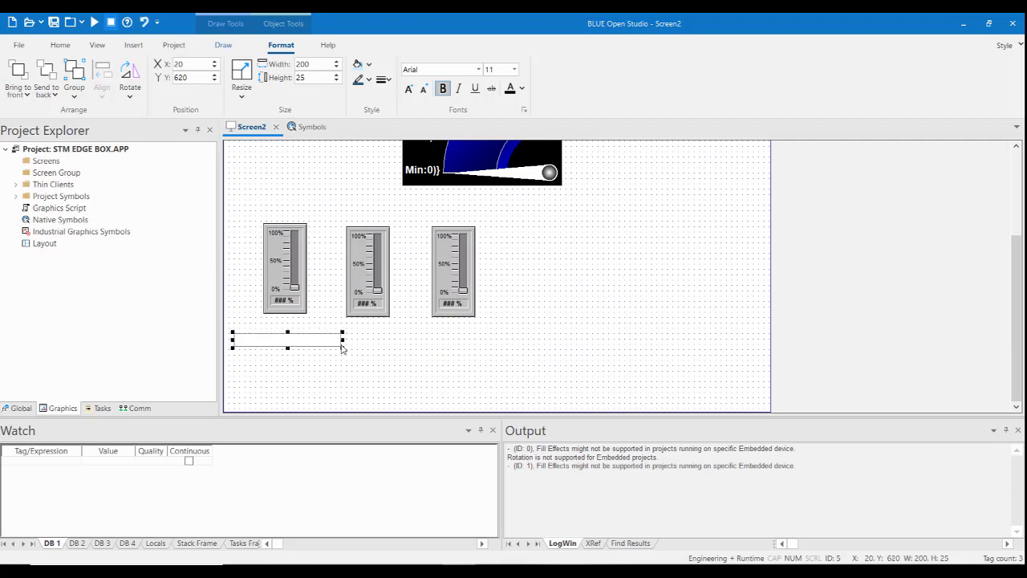
pyautogui.moveTo(341, 340); pyautogui.dragTo(303, 339)
pyautogui.moveTo(273, 343); pyautogui.dragTo(294, 344)
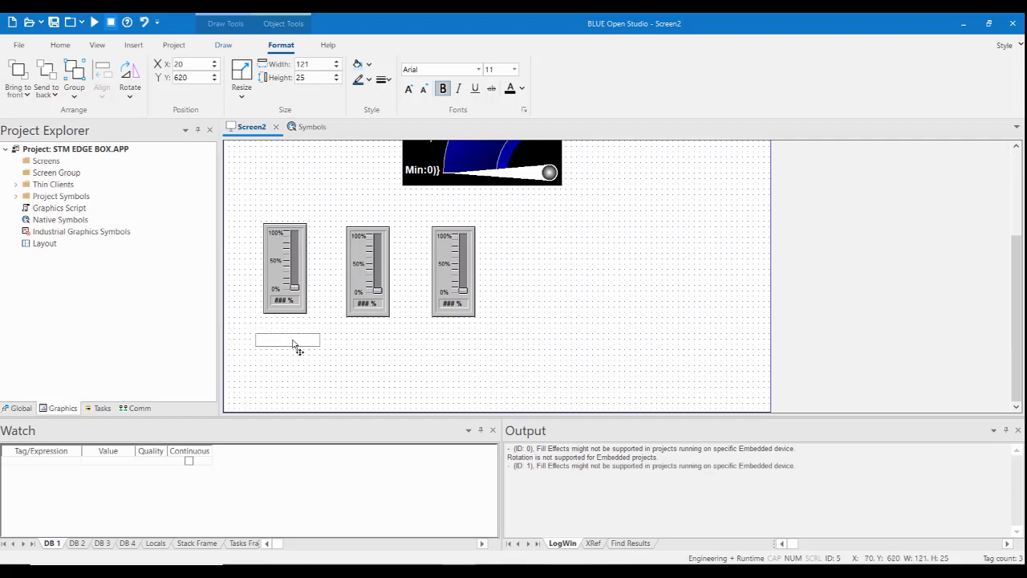
# Link the text box below the first slider to the project integer tag intMyInt1.
pyautogui.doubleClick(293, 344)
pyautogui.click(856, 211)
pyautogui.click(507, 138)
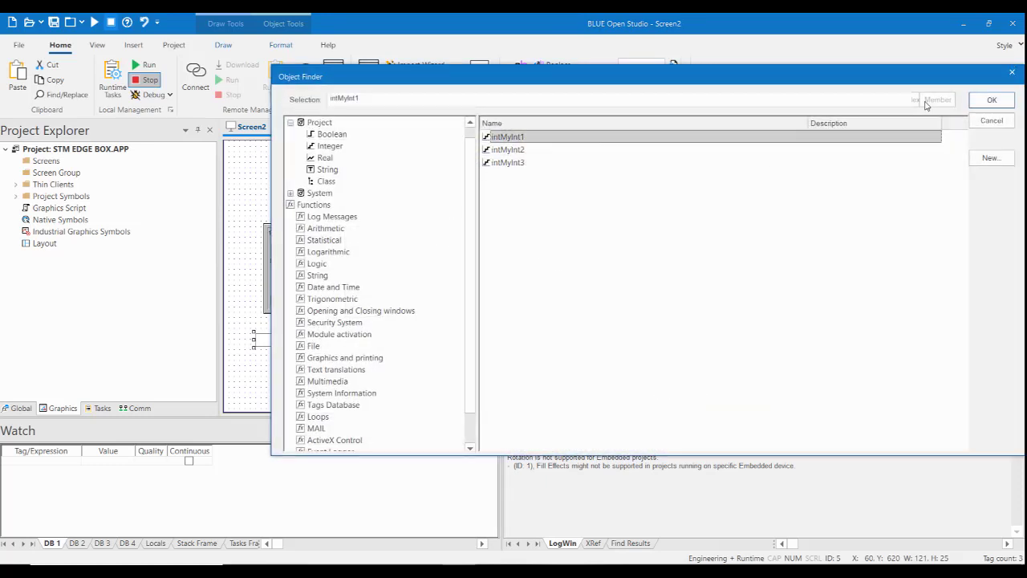
pyautogui.click(992, 101)
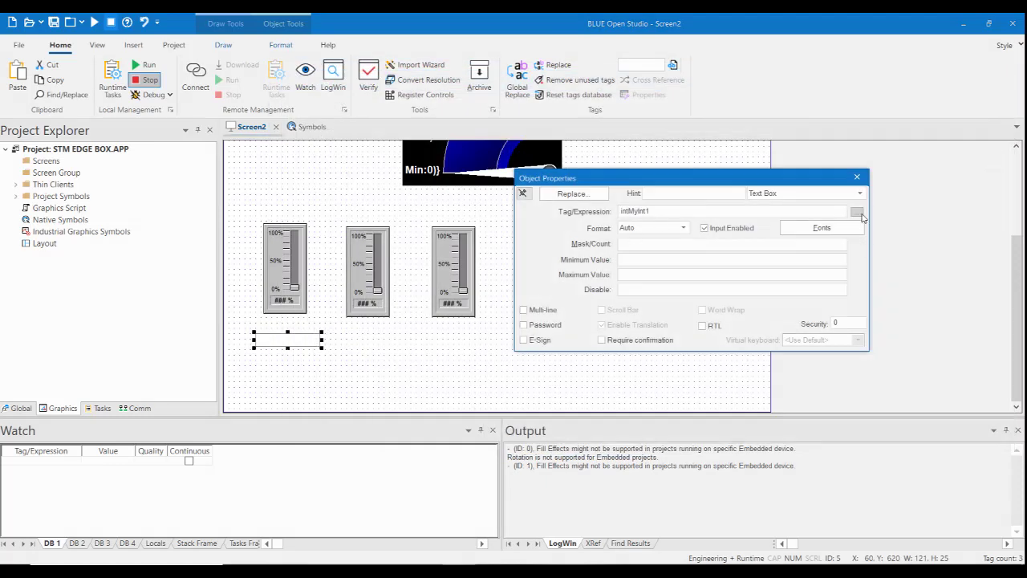
# Duplicate the small text box below the second and third sliders, and link the middle box to intMyInt2.
pyautogui.moveTo(705, 186); pyautogui.dragTo(837, 190)
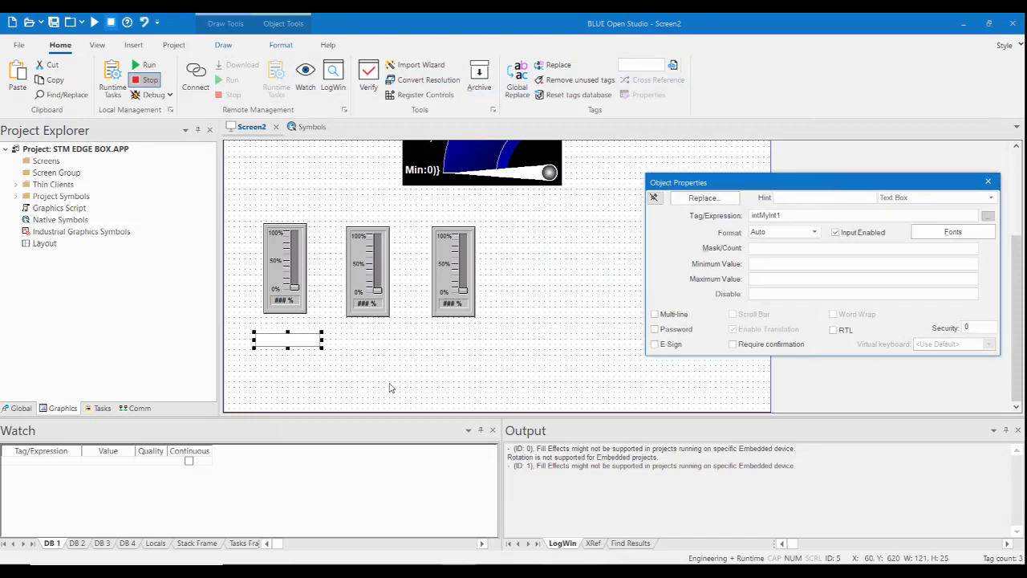
pyautogui.moveTo(305, 343); pyautogui.dragTo(465, 341)
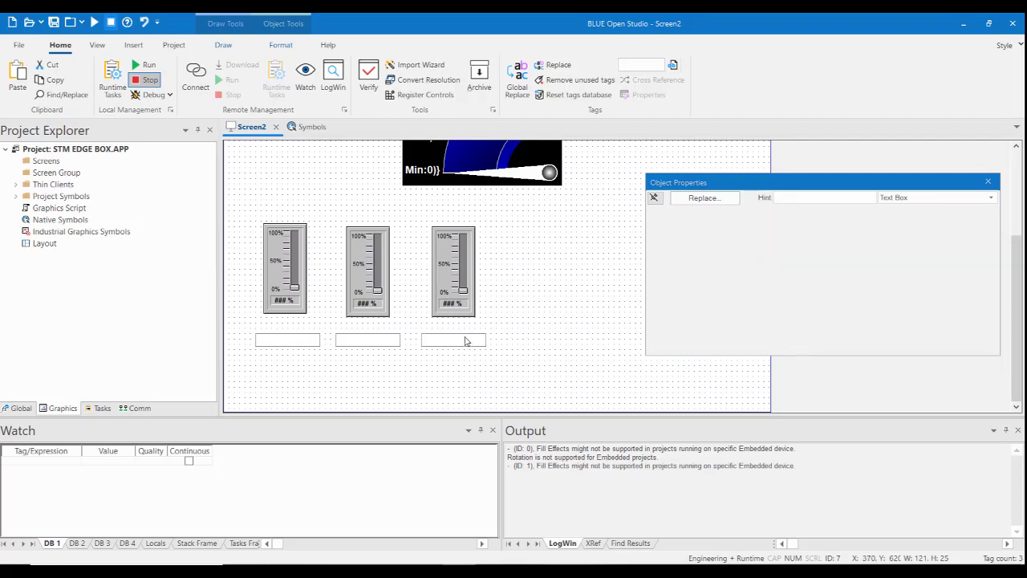
pyautogui.click(363, 346)
pyautogui.click(987, 216)
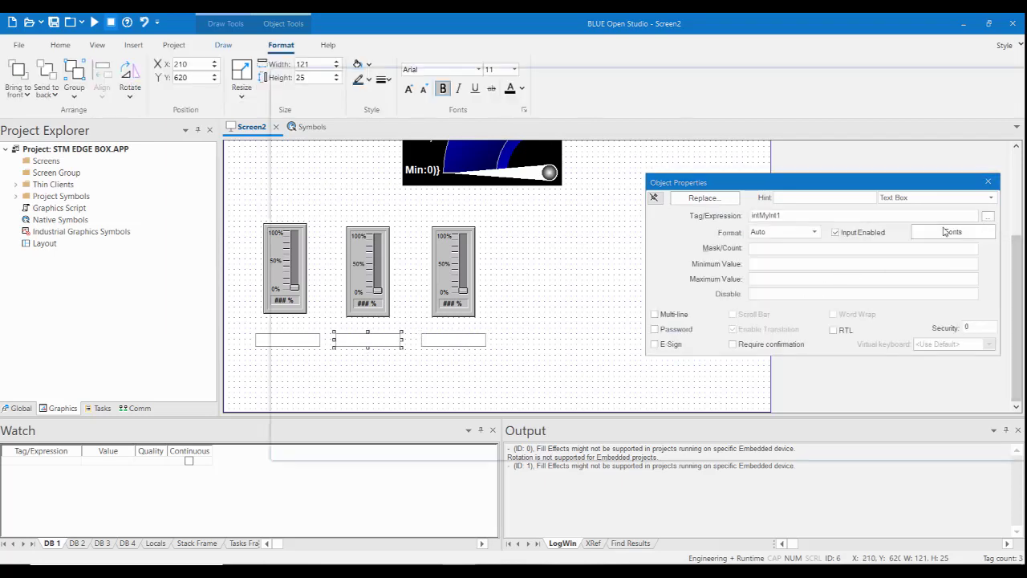
pyautogui.click(512, 154)
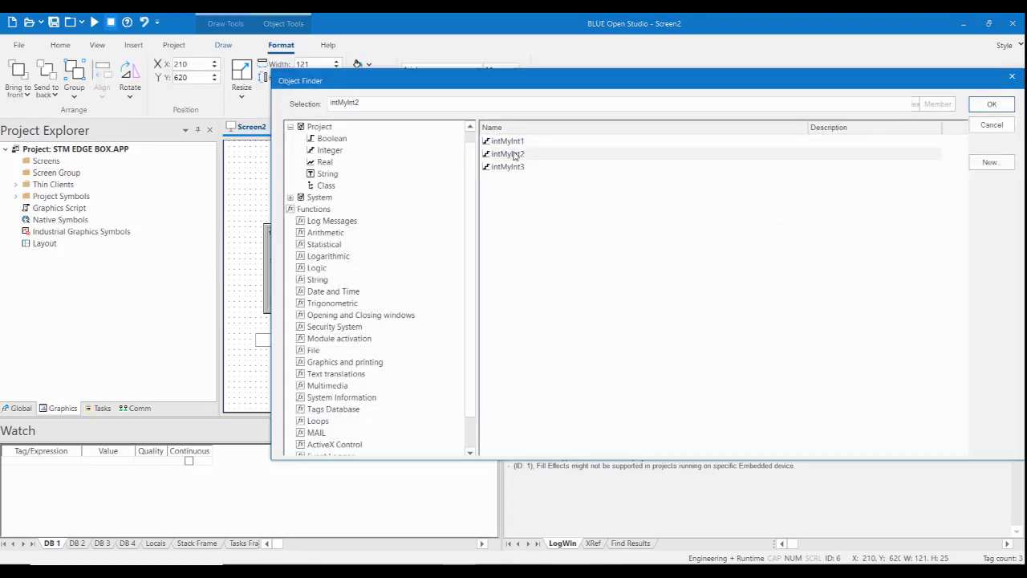
pyautogui.click(992, 104)
# Link the text box below the third slider to the project integer tag intMyInt3.
pyautogui.click(459, 345)
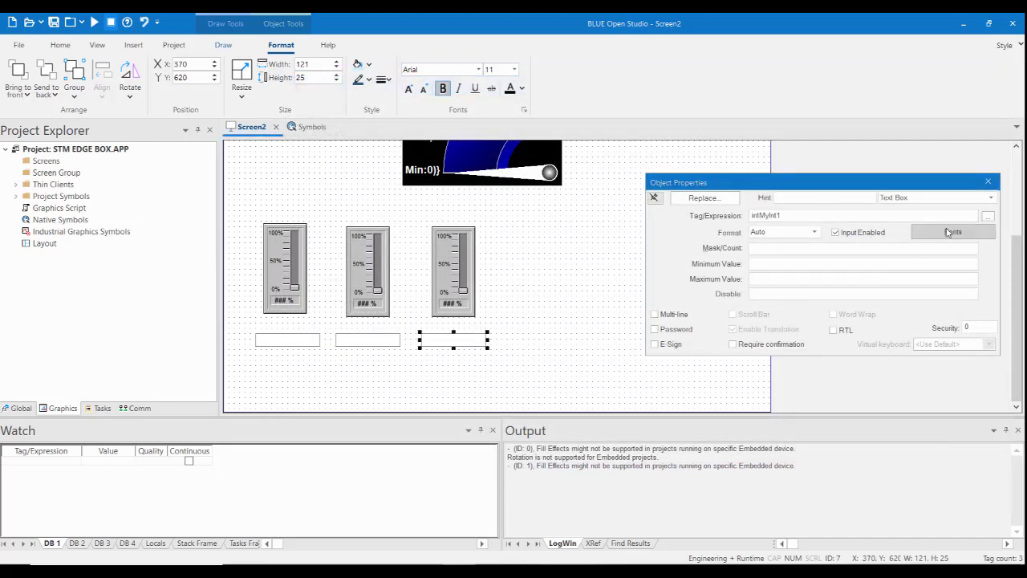
pyautogui.click(992, 197)
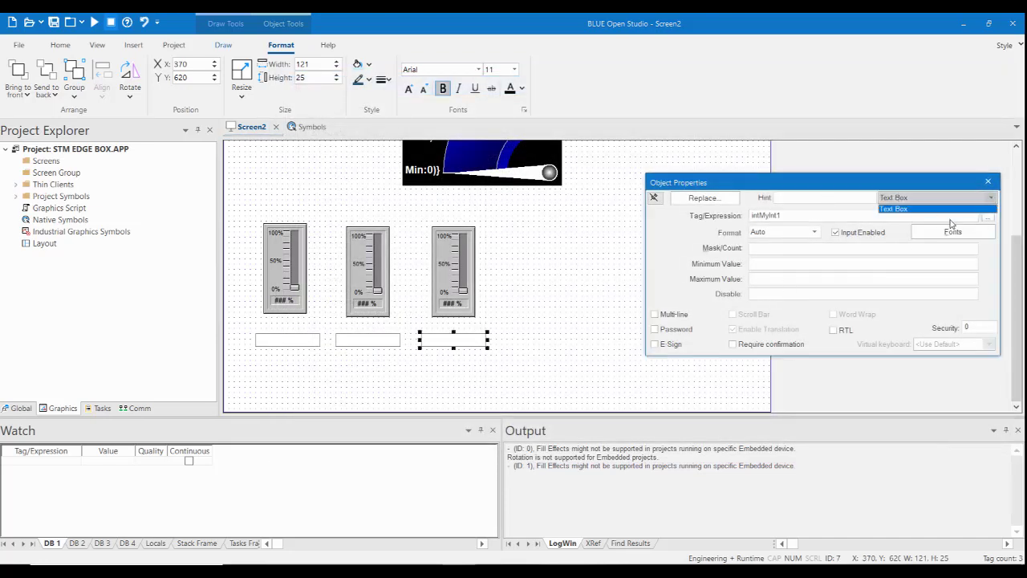
pyautogui.click(900, 209)
pyautogui.click(987, 217)
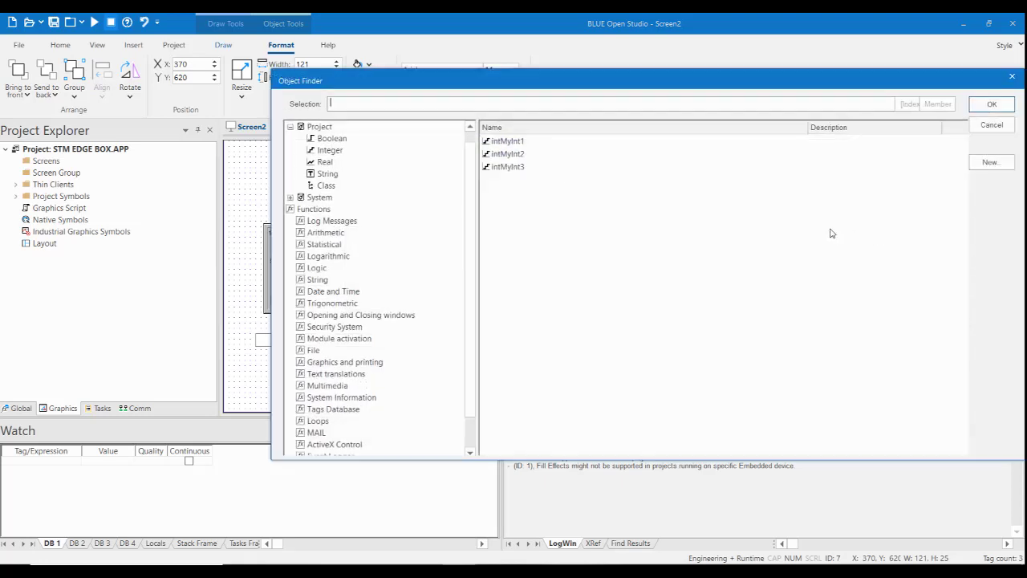
pyautogui.click(509, 167)
pyautogui.click(991, 104)
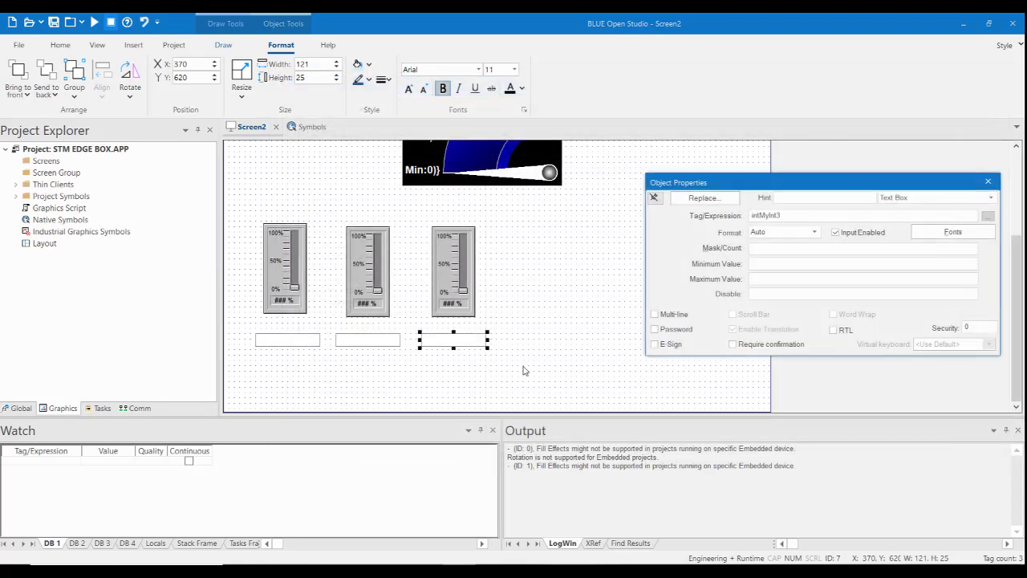
pyautogui.click(988, 181)
# Close Screen2 and save its changes as a renamed screen file in the project's Screen folder.
pyautogui.moveTo(1015, 321); pyautogui.dragTo(1017, 244)
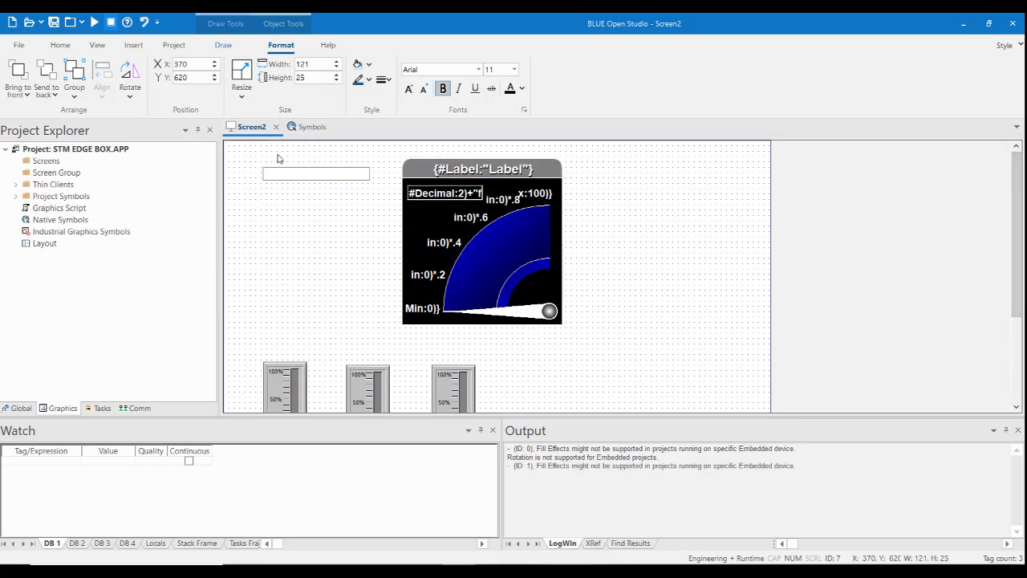
pyautogui.click(274, 126)
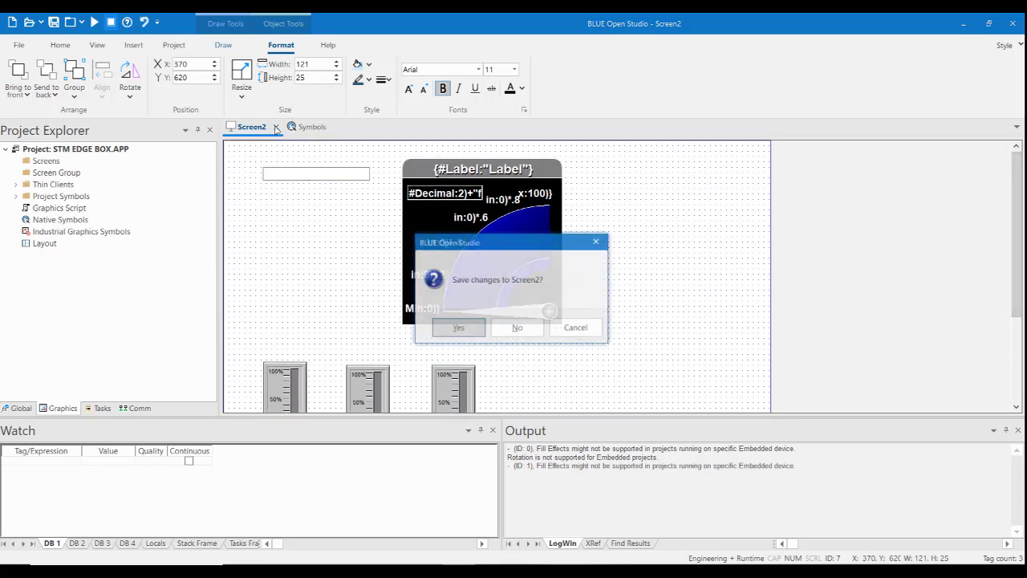
pyautogui.click(458, 329)
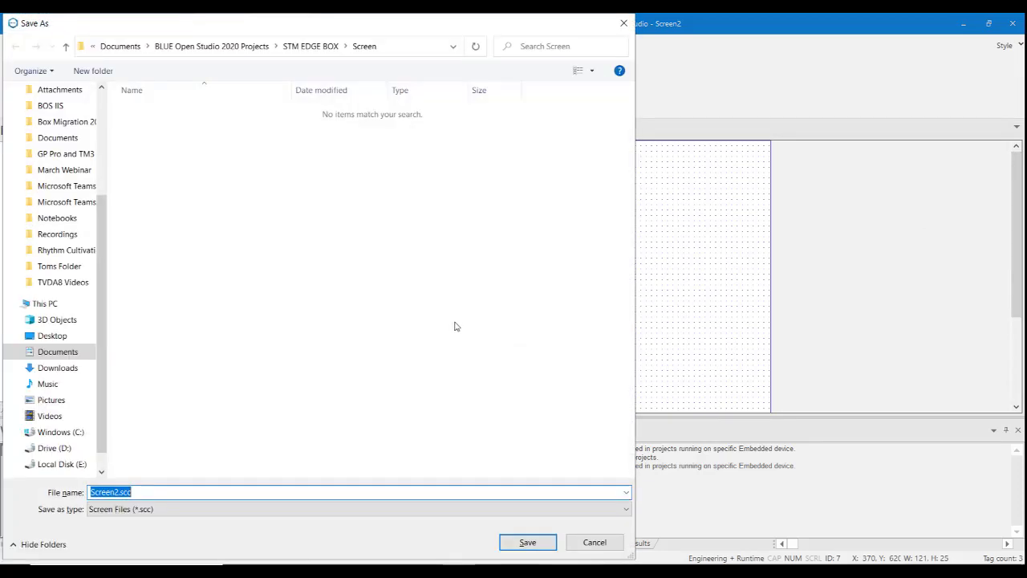
pyautogui.write('M')
pyautogui.press('Return')
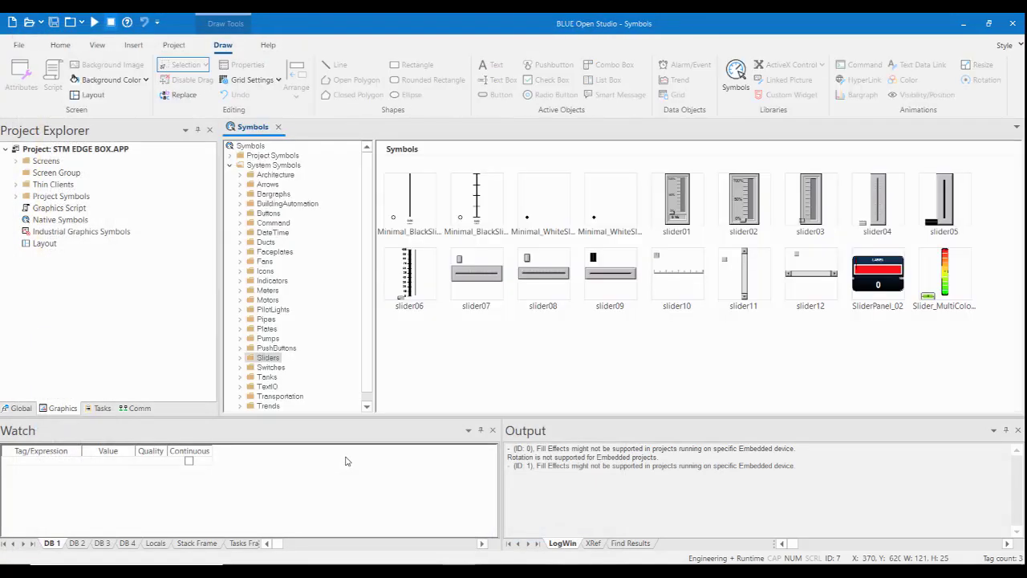
# Close the Symbols library and add the system integer tag Second to the watch list.
pyautogui.click(277, 127)
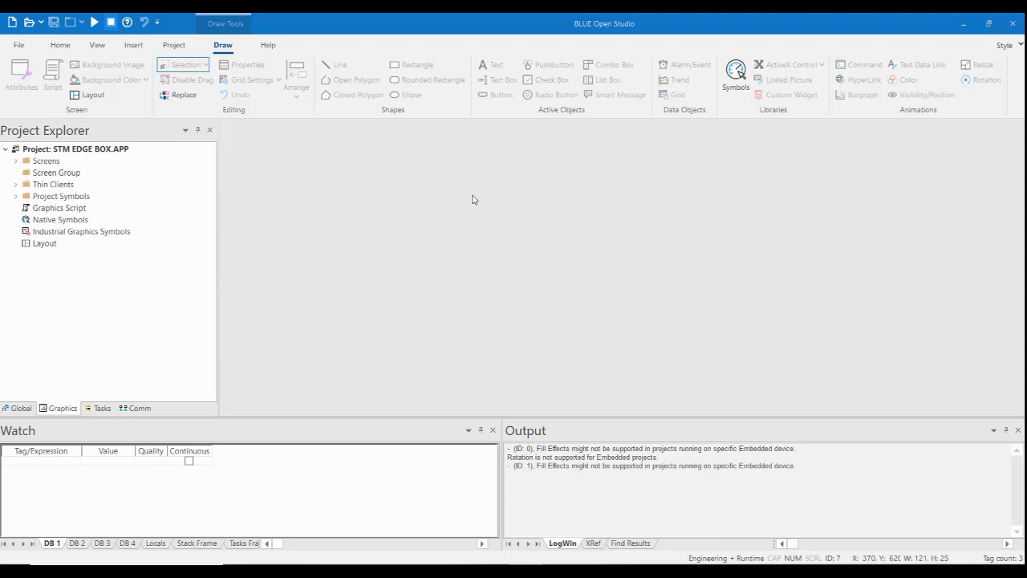
pyautogui.doubleClick(59, 465)
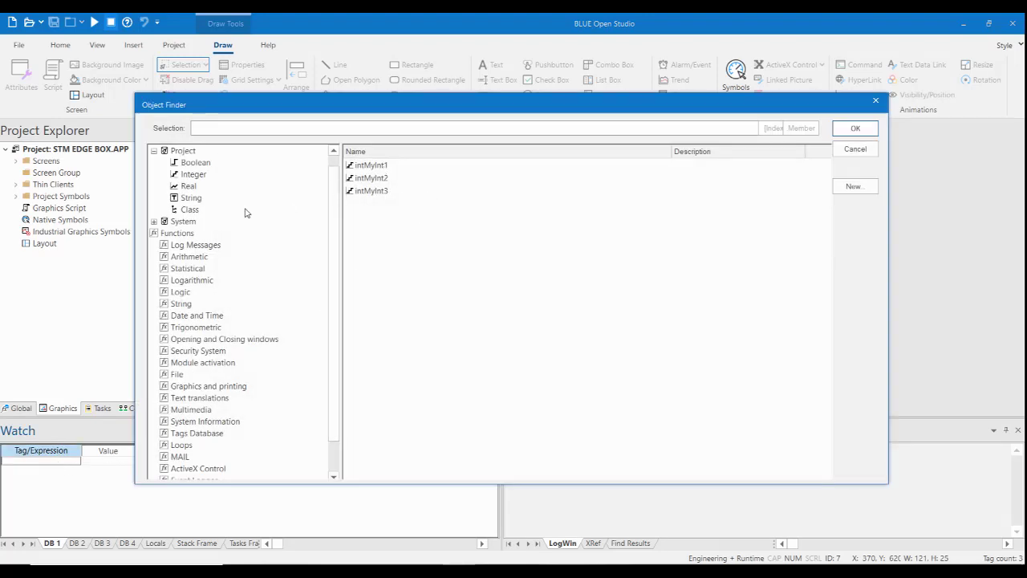
pyautogui.click(155, 222)
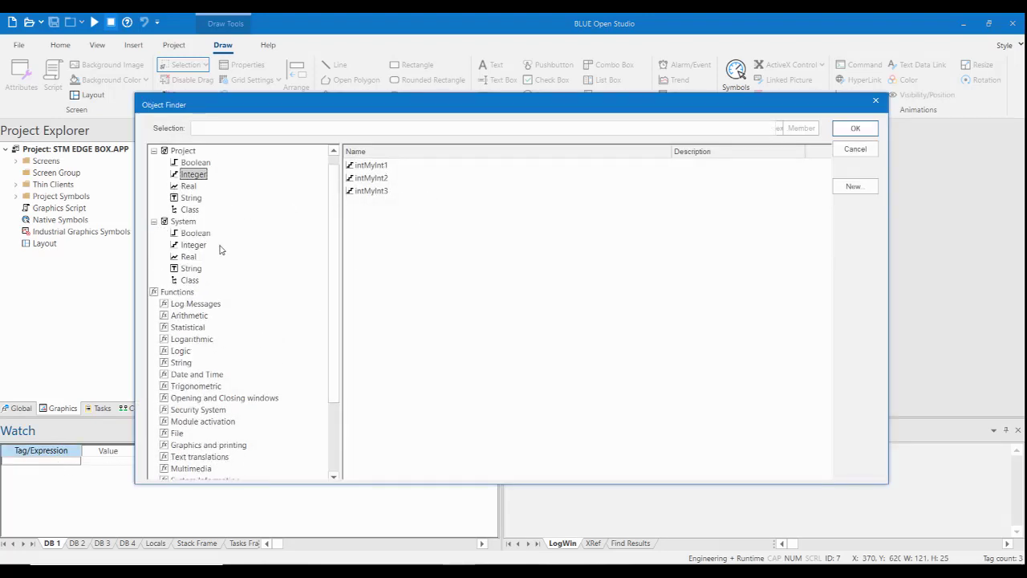
pyautogui.click(194, 245)
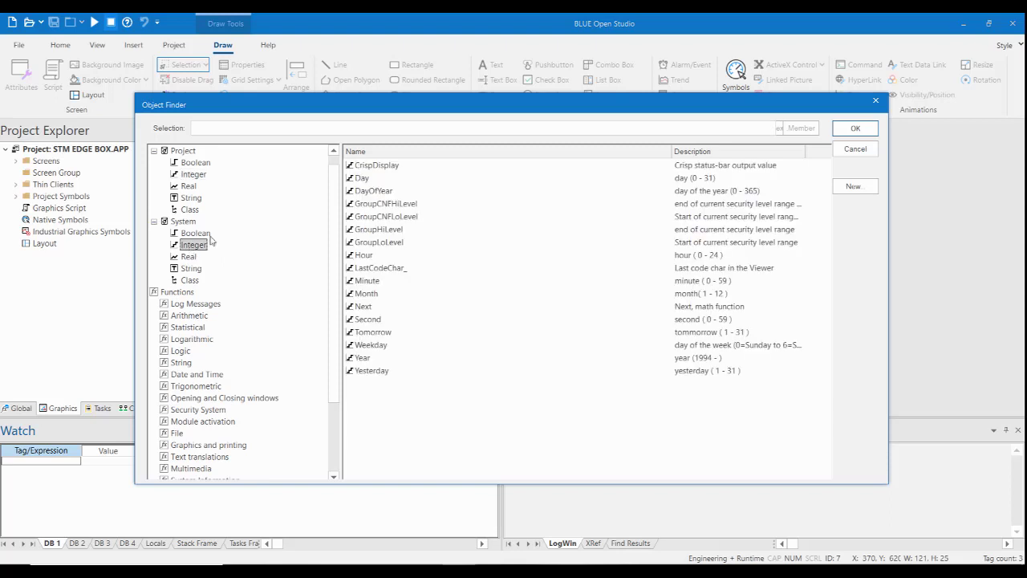
pyautogui.click(367, 319)
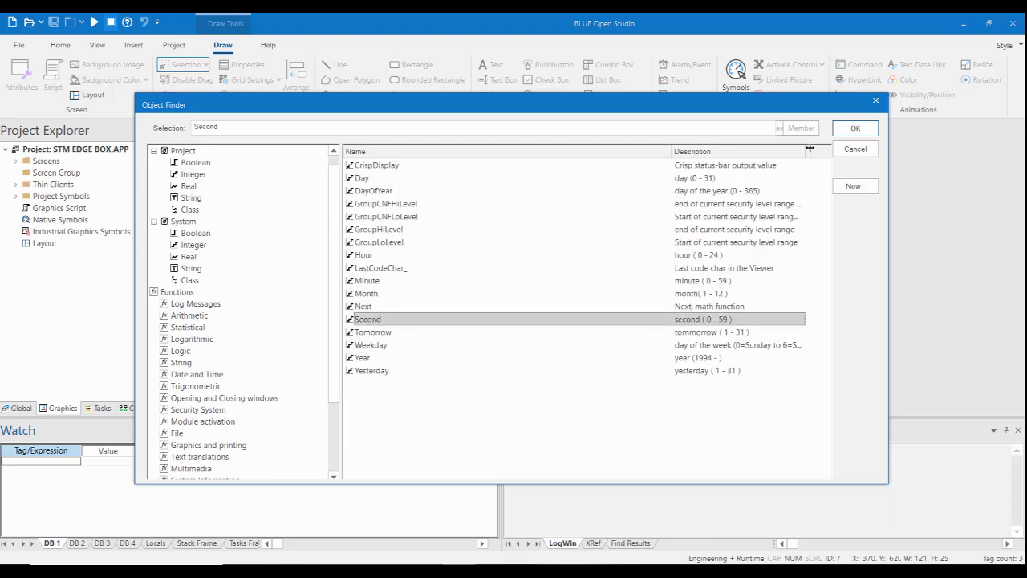
pyautogui.click(855, 128)
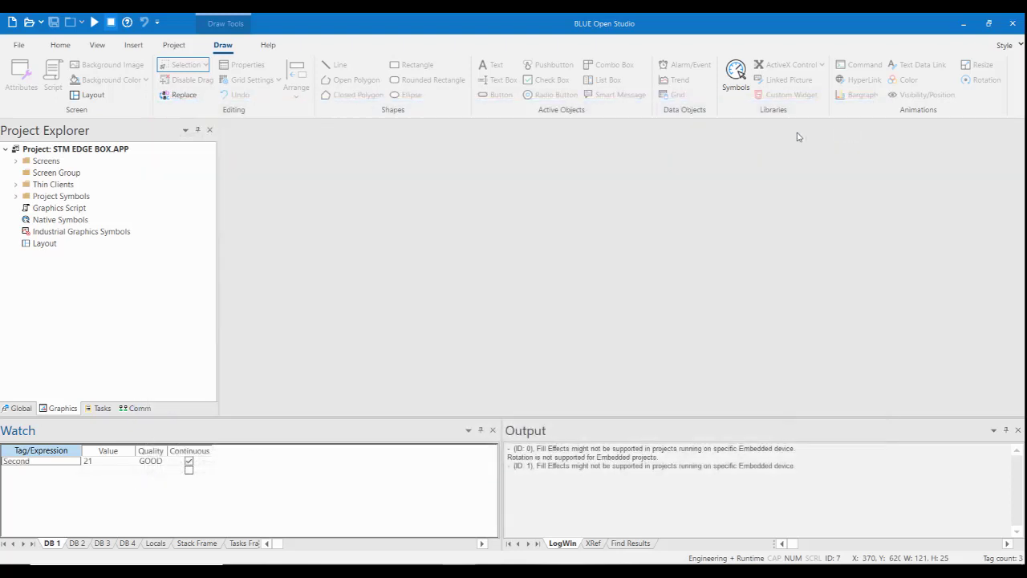
# Add the project integer tag intMyInt1 to the watch list.
pyautogui.doubleClick(62, 471)
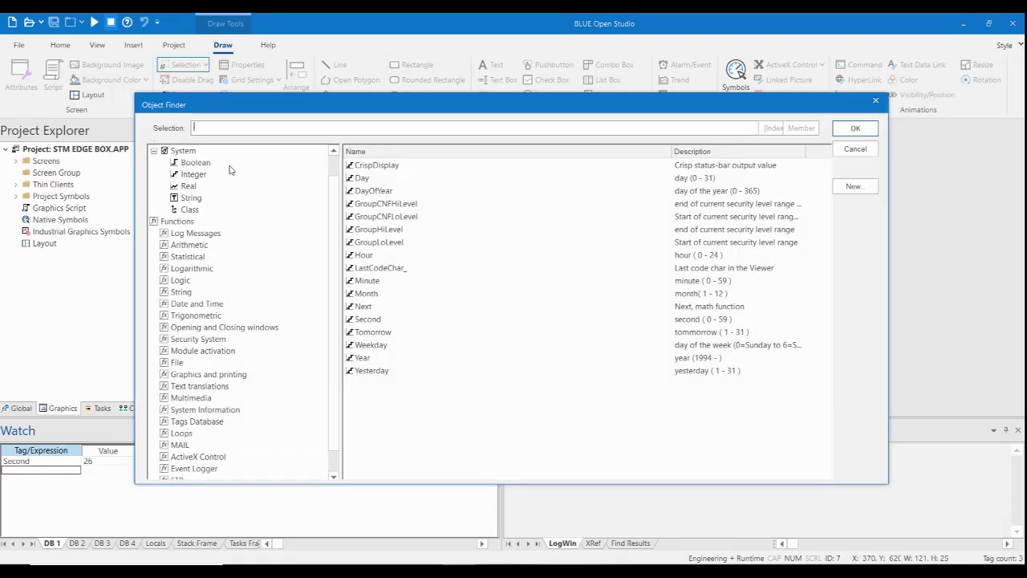
pyautogui.scroll(1, 272, 236)
pyautogui.click(155, 162)
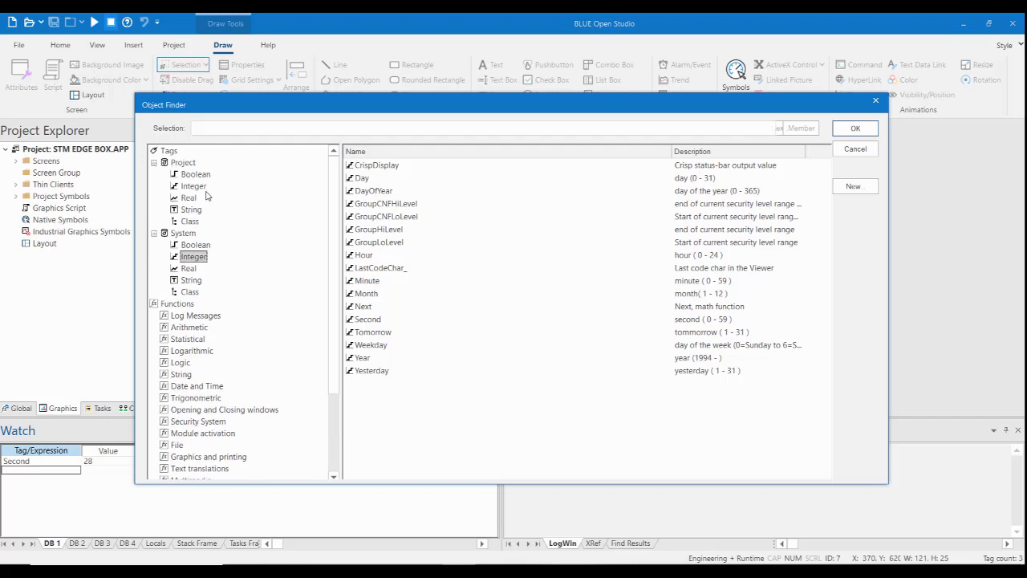
pyautogui.click(193, 186)
pyautogui.click(361, 165)
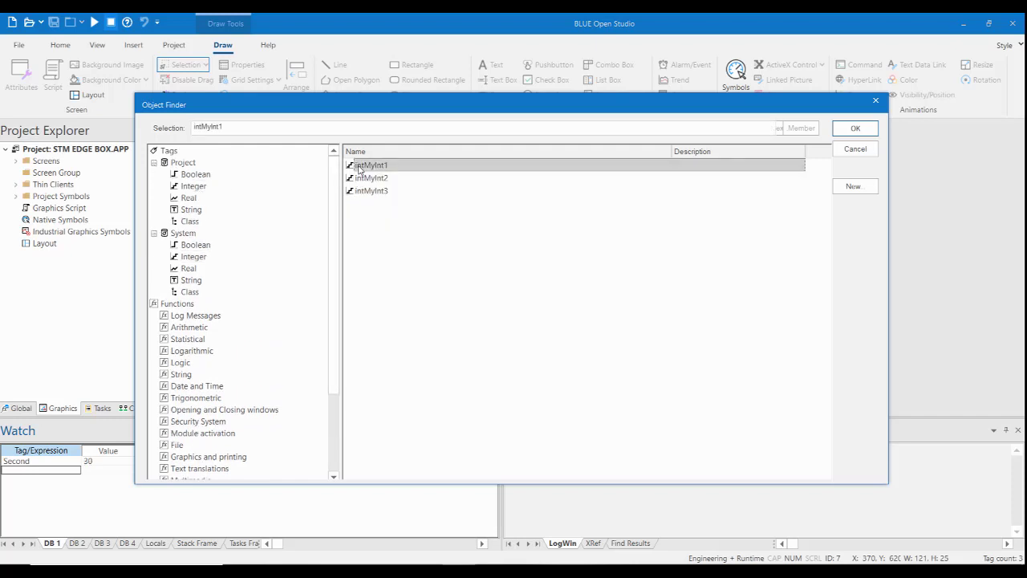
pyautogui.click(855, 130)
# Add the project integer tags intMyInt2 and intMyInt3 to the watch list.
pyautogui.doubleClick(48, 479)
pyautogui.click(371, 177)
pyautogui.click(855, 129)
pyautogui.doubleClick(63, 489)
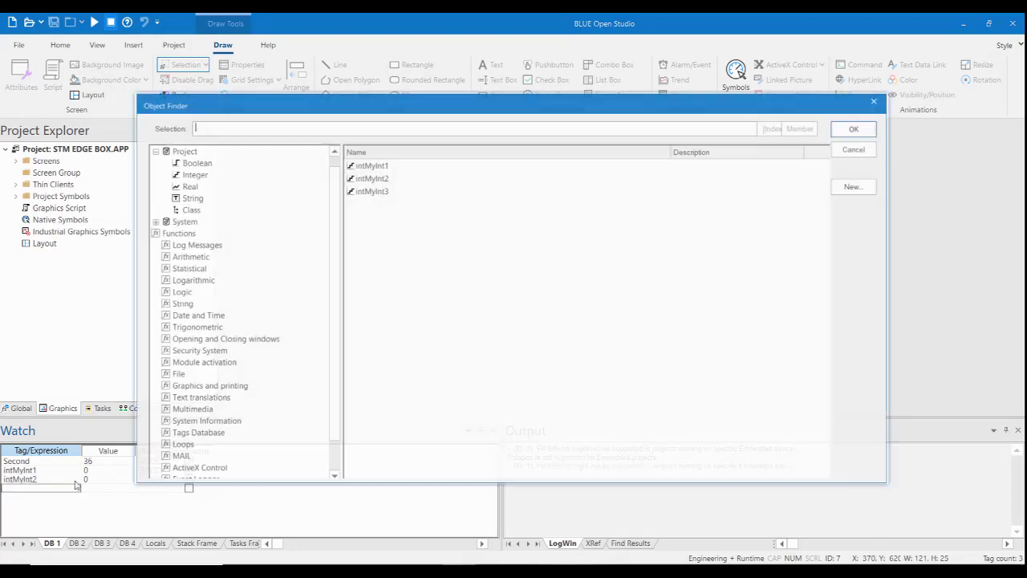
pyautogui.click(376, 191)
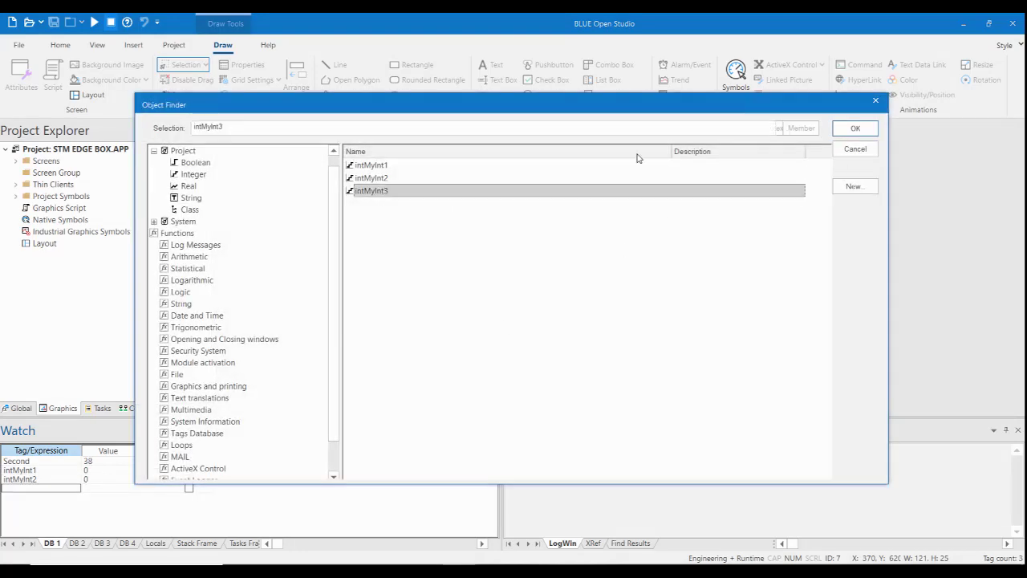
pyautogui.click(857, 128)
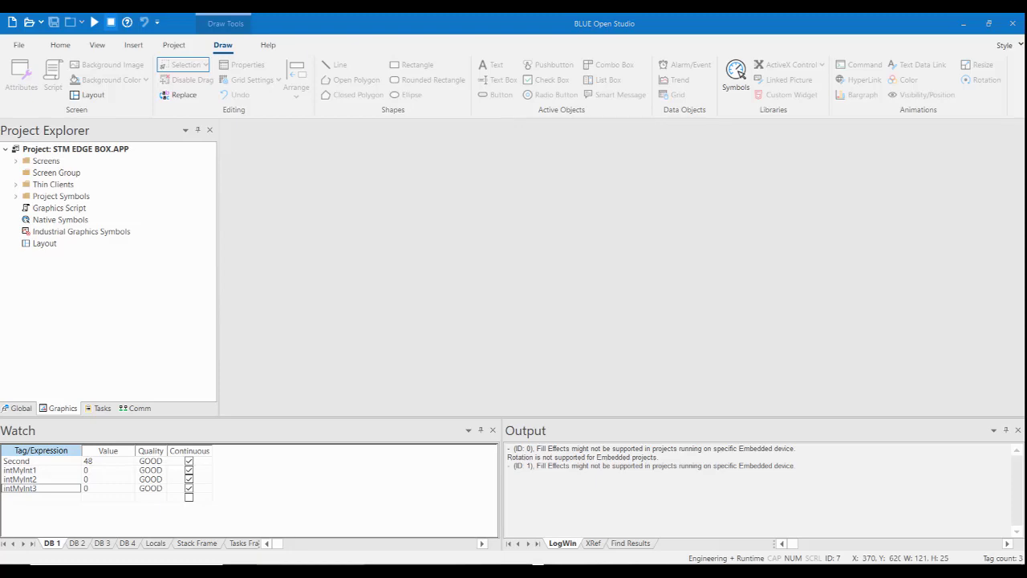
# Run the project locally and arrange its viewer window beside a narrowed Modbus simulator window.
pyautogui.moveTo(327, 147); pyautogui.dragTo(642, 138)
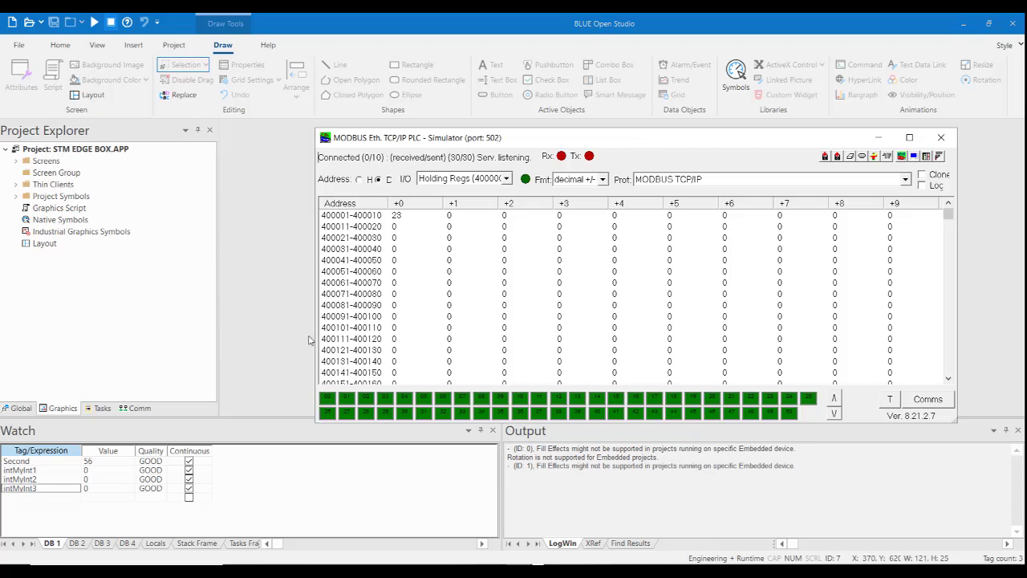
pyautogui.moveTo(312, 336); pyautogui.dragTo(593, 348)
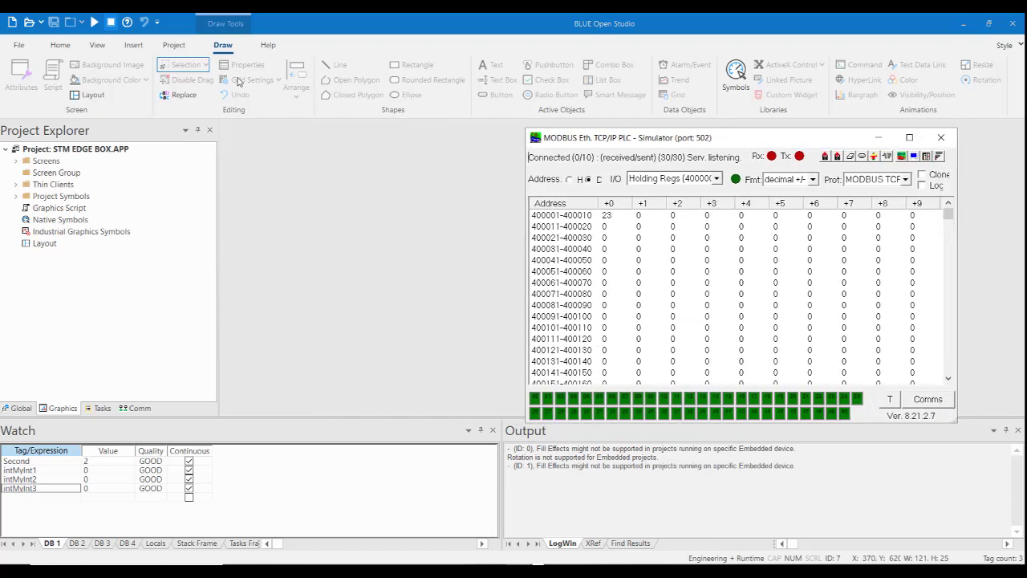
pyautogui.click(164, 96)
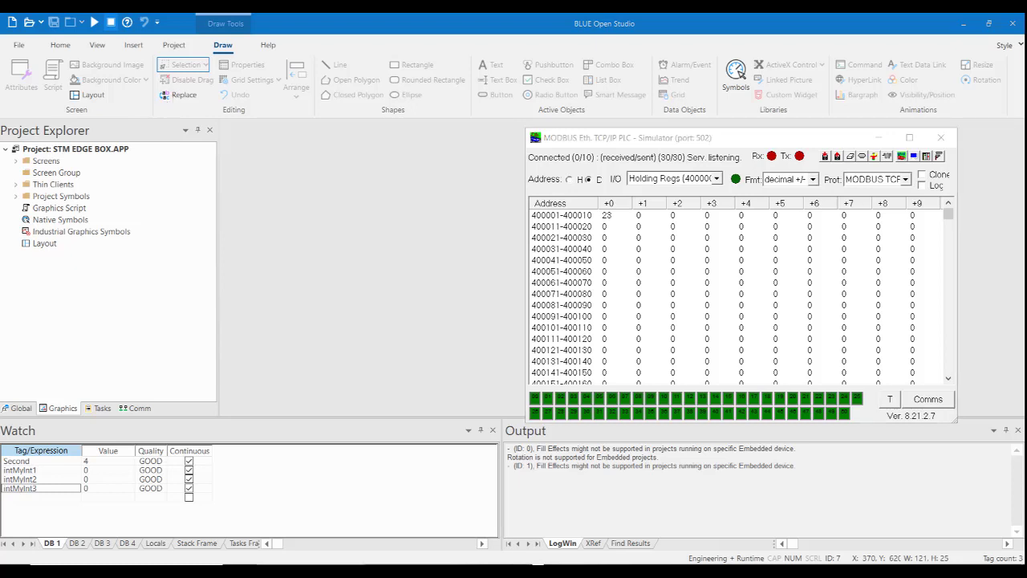
pyautogui.click(93, 24)
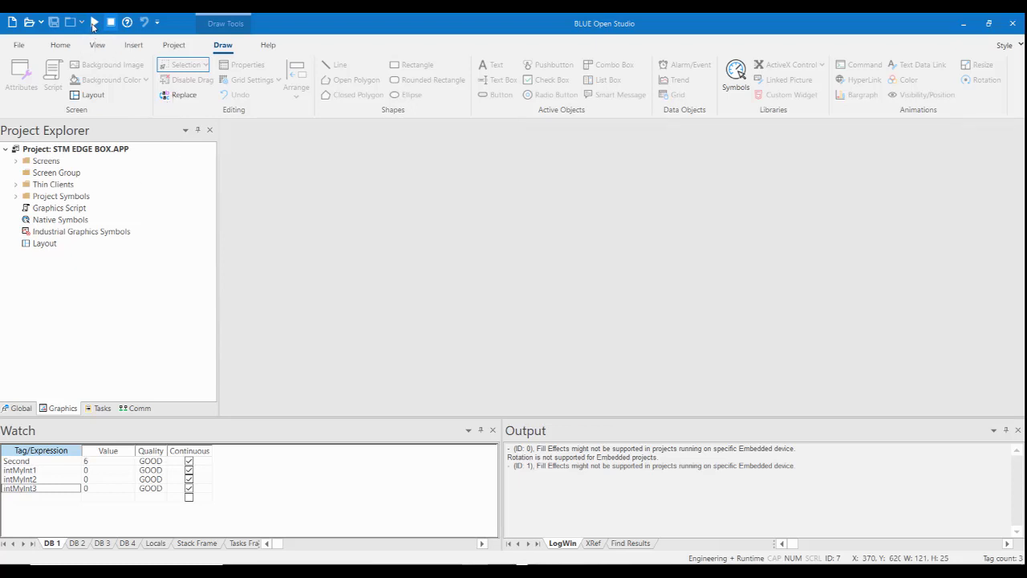
pyautogui.moveTo(519, 109); pyautogui.dragTo(471, 28)
pyautogui.click(689, 571)
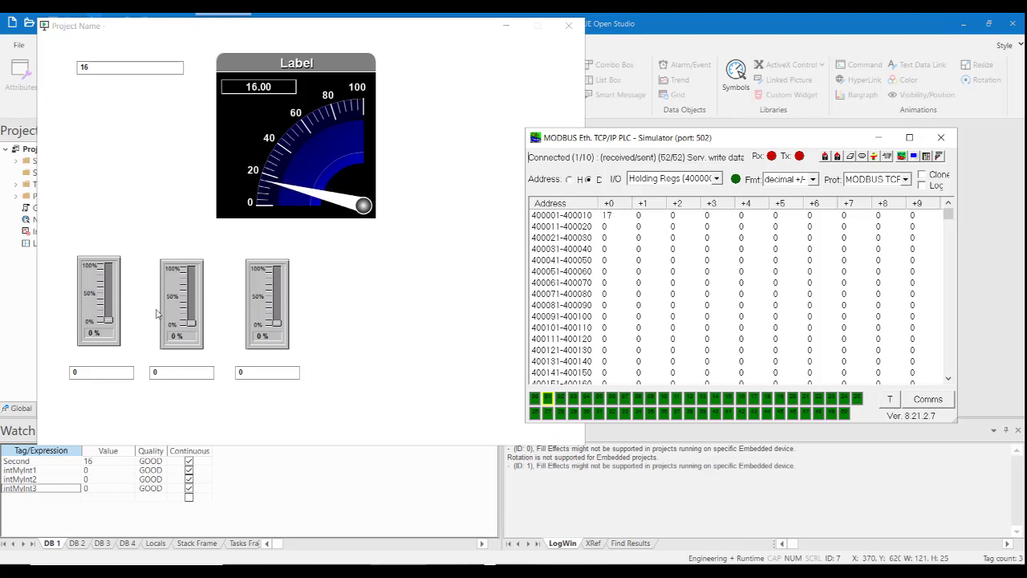
# Set the three sliders in the running project to about 52, 77 and 24 percent.
pyautogui.moveTo(108, 319); pyautogui.dragTo(111, 291)
pyautogui.moveTo(191, 322); pyautogui.dragTo(191, 281)
pyautogui.moveTo(275, 323); pyautogui.dragTo(276, 310)
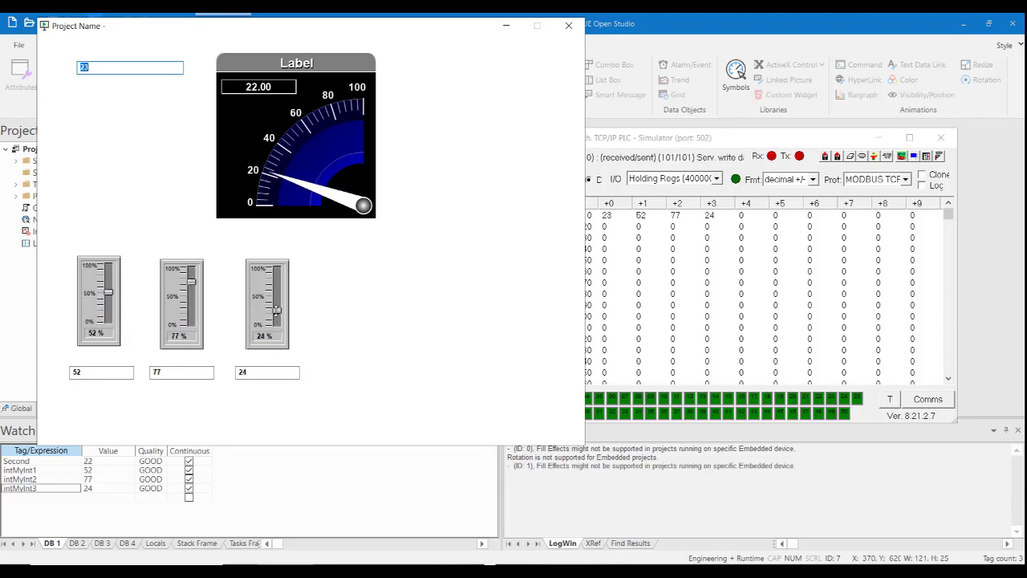
pyautogui.click(722, 158)
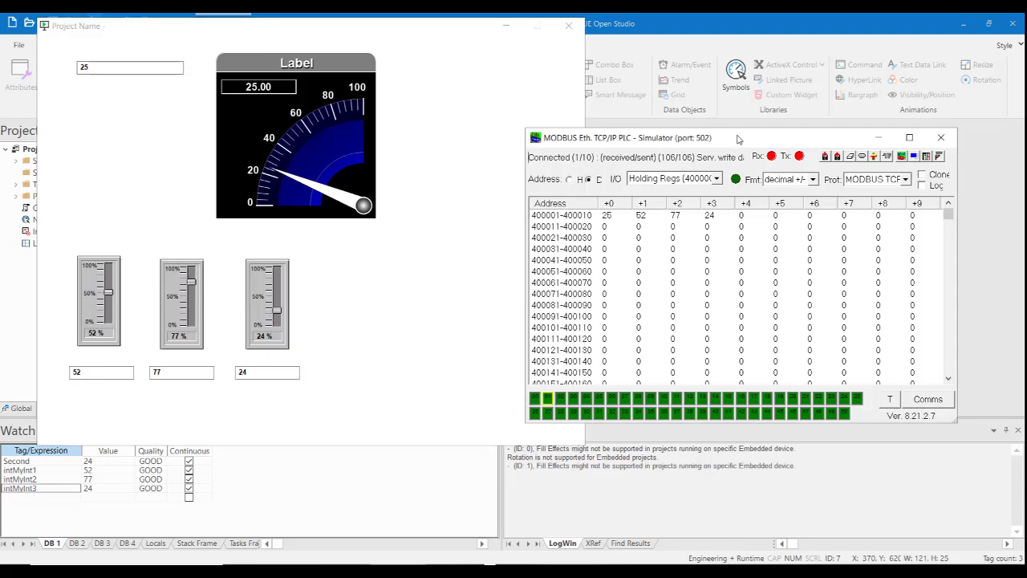
pyautogui.doubleClick(642, 215)
pyautogui.write('33')
pyautogui.click(814, 274)
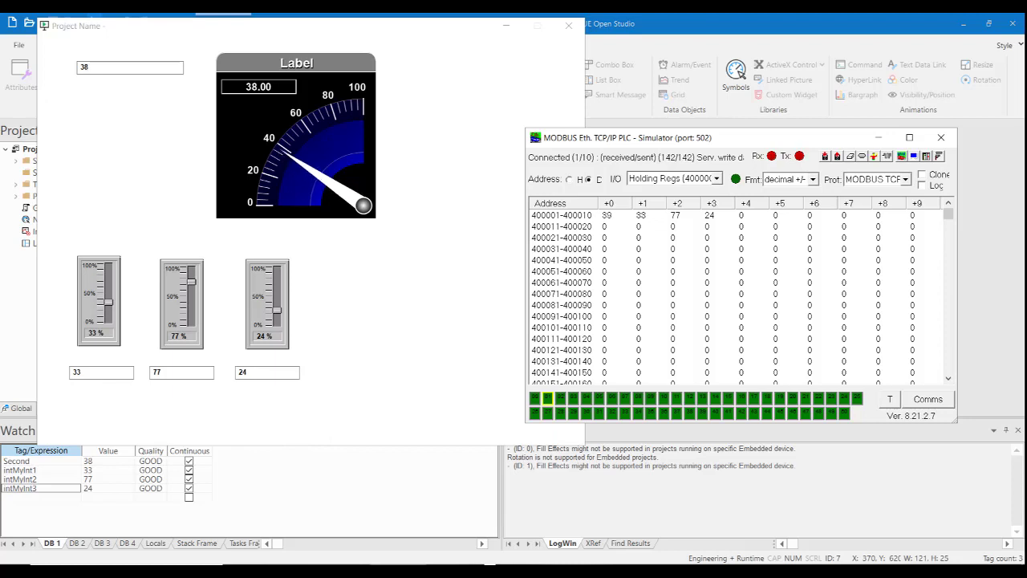
# Minimize the running project viewer and the Modbus simulator.
pyautogui.click(483, 28)
pyautogui.click(507, 26)
pyautogui.click(879, 138)
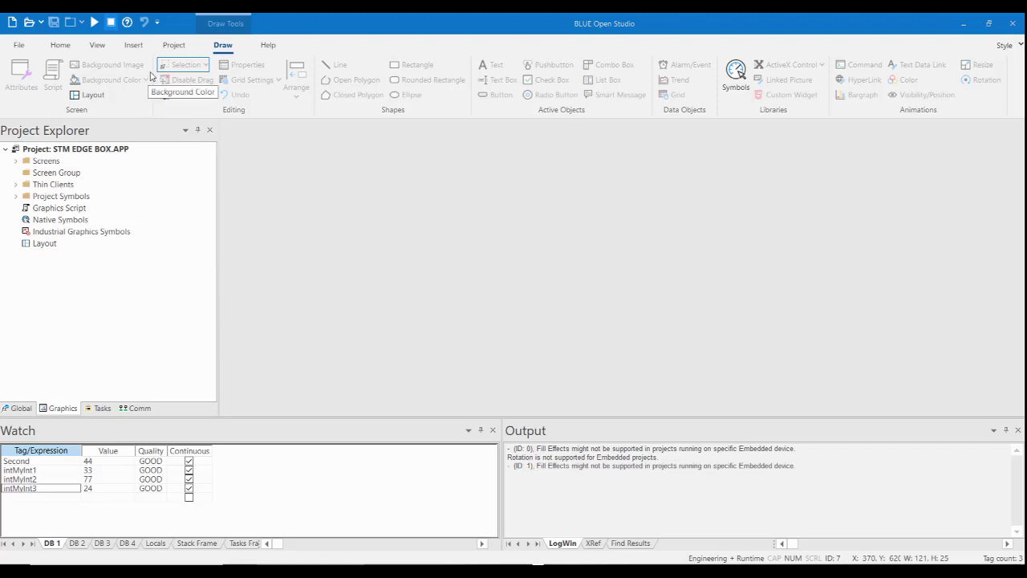
# Connect Remote Management to the target station at host 192.168.1.80.
pyautogui.click(61, 45)
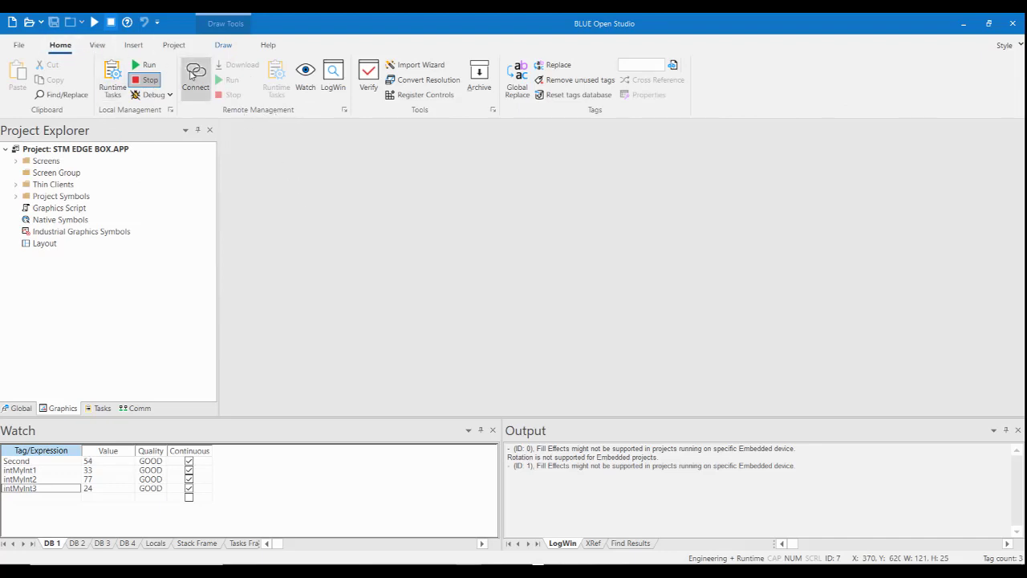
pyautogui.click(195, 76)
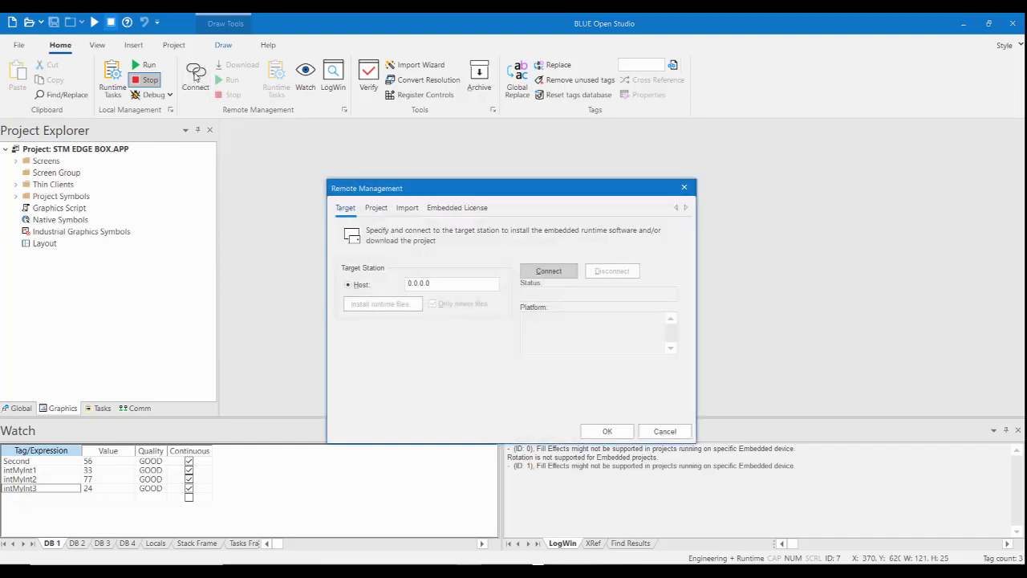
pyautogui.doubleClick(437, 283)
pyautogui.write('192.168.1.80')
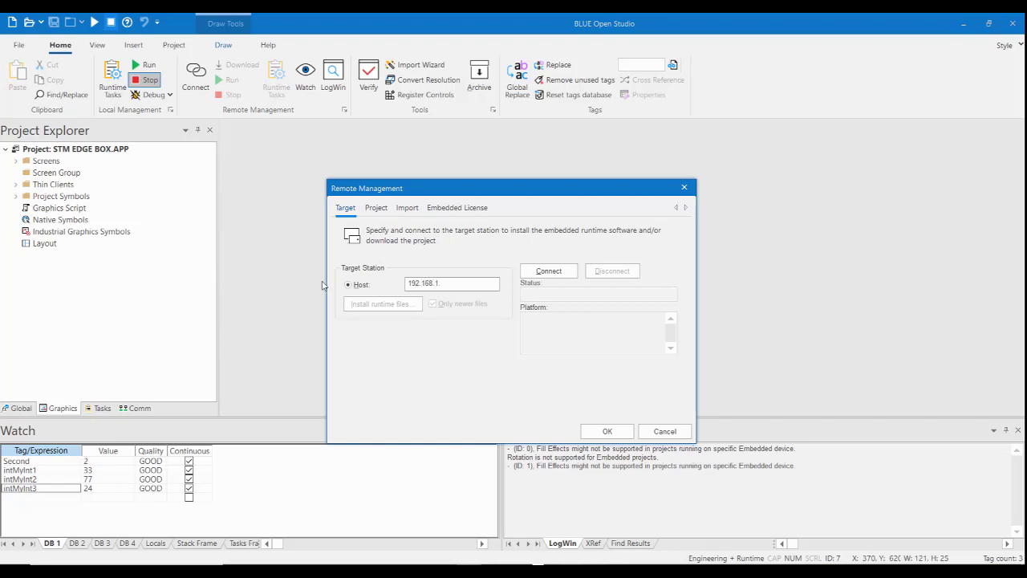
pyautogui.click(549, 273)
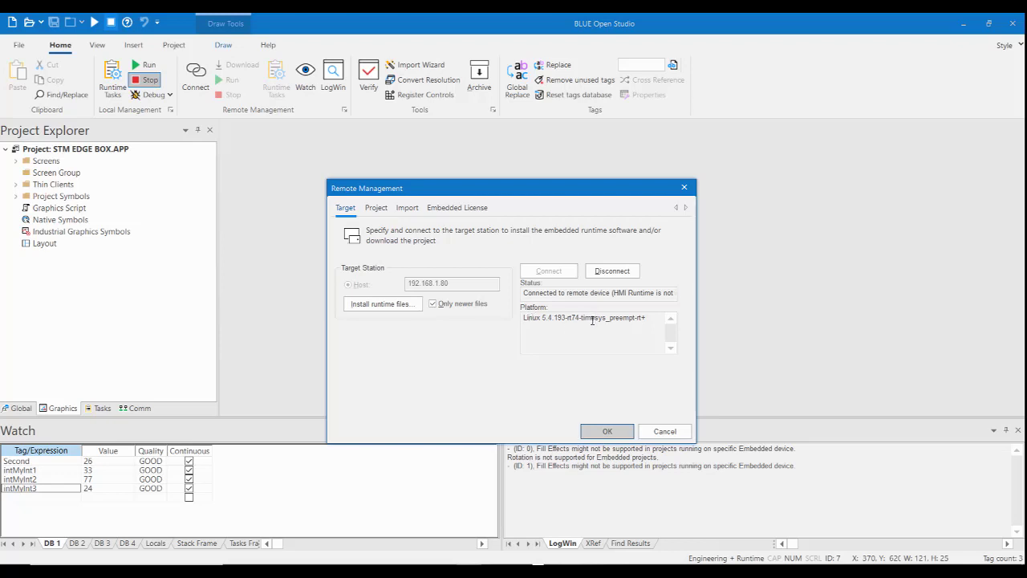
# Install the runtime files on the target station with Only newer files disabled, and close Remote Management.
pyautogui.click(380, 208)
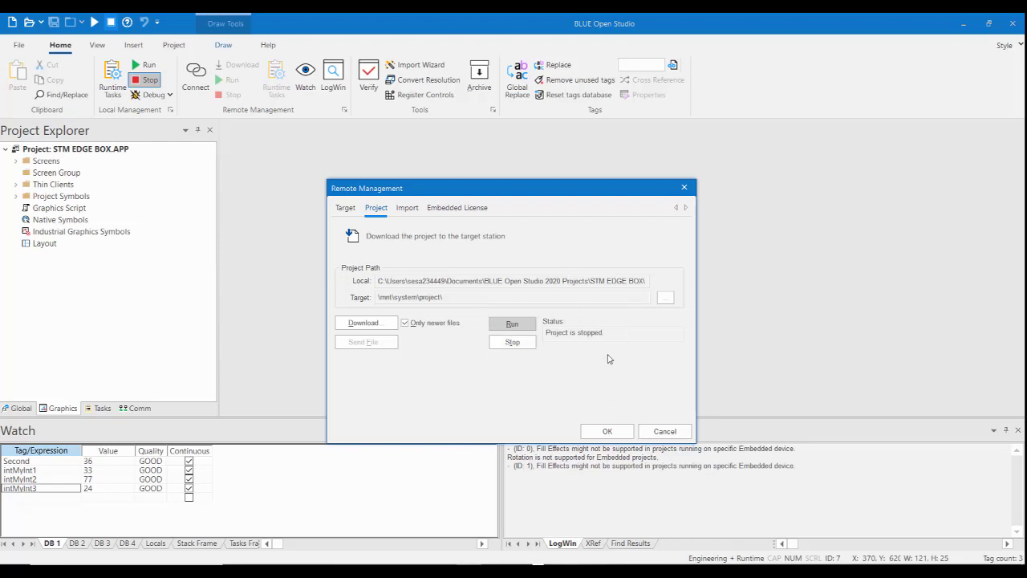
pyautogui.click(345, 208)
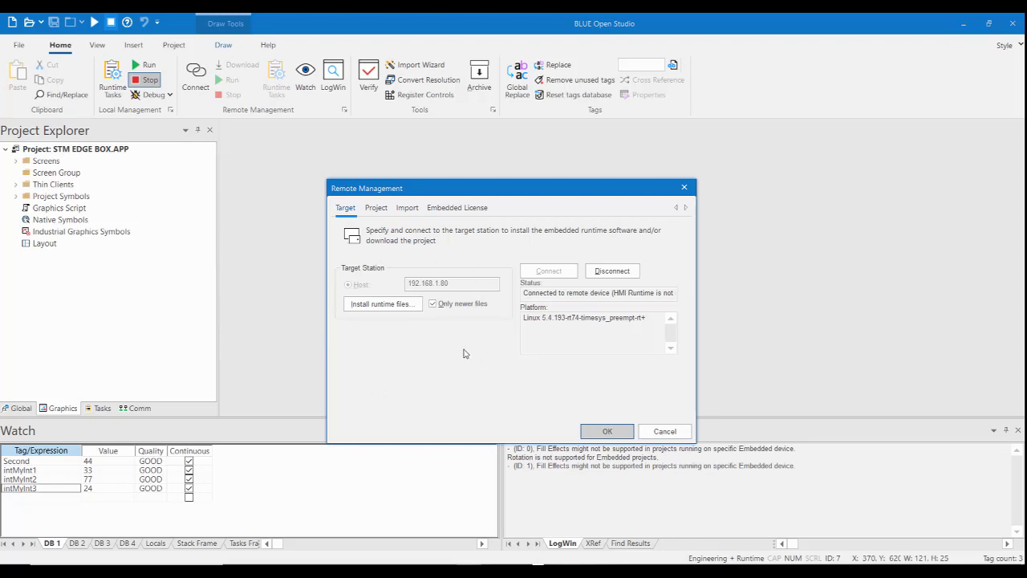
pyautogui.click(433, 305)
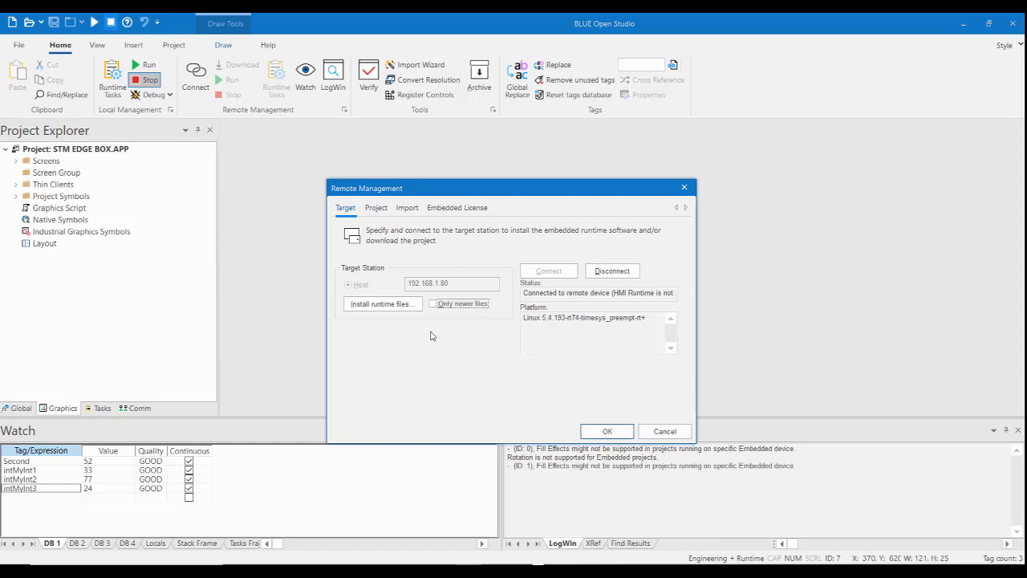
pyautogui.click(381, 305)
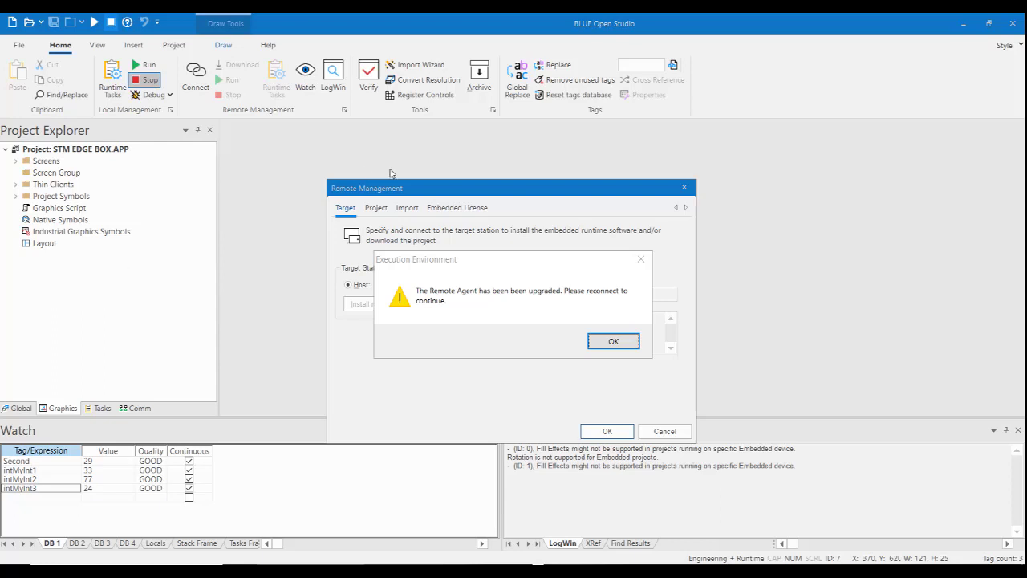
pyautogui.click(614, 342)
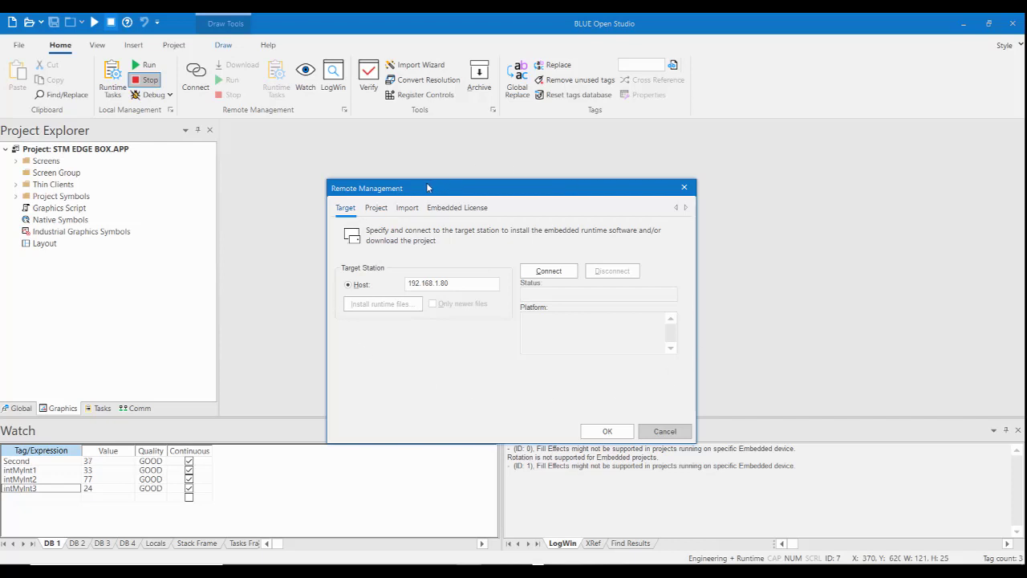
pyautogui.click(607, 432)
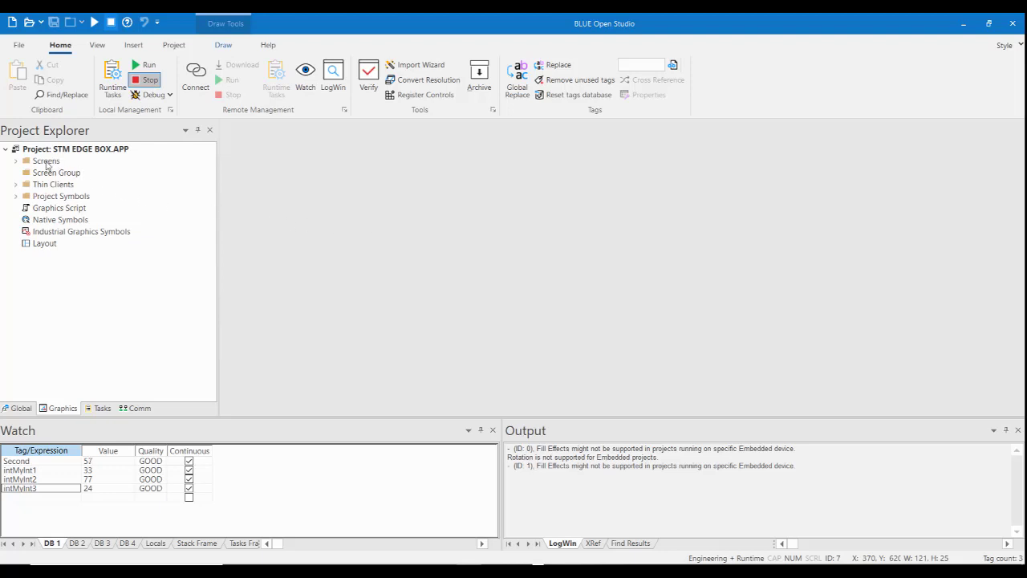
# Save all screens as HTML, agreeing to enable the TCP/IP Server module.
pyautogui.click(45, 162)
pyautogui.rightClick(47, 166)
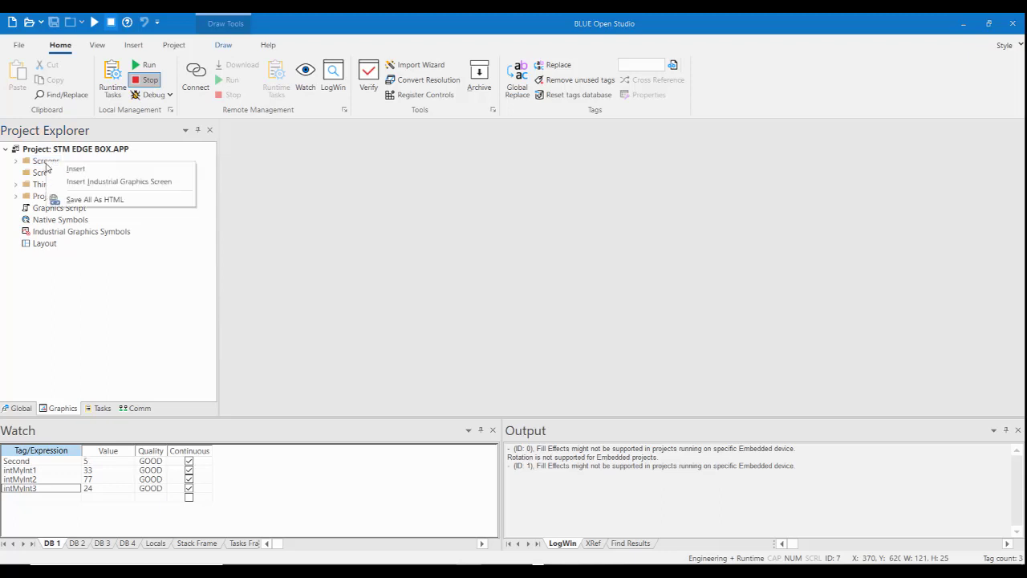
pyautogui.click(133, 200)
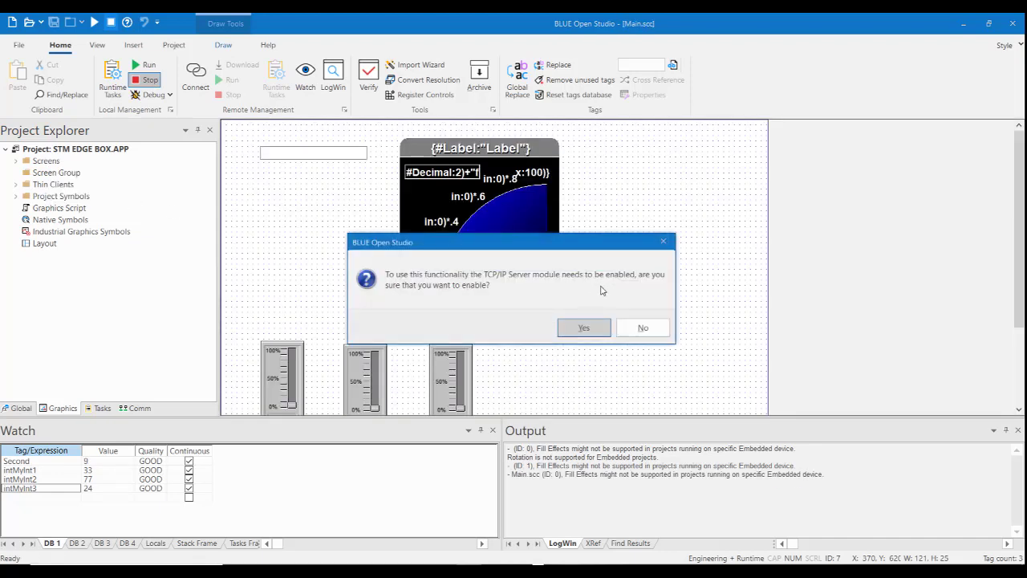
pyautogui.click(584, 329)
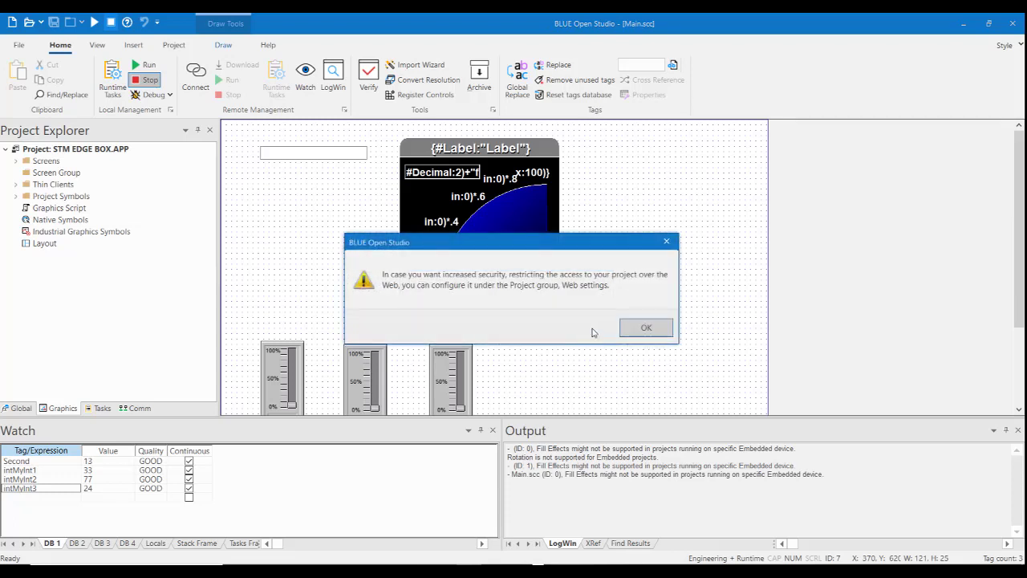
pyautogui.click(646, 329)
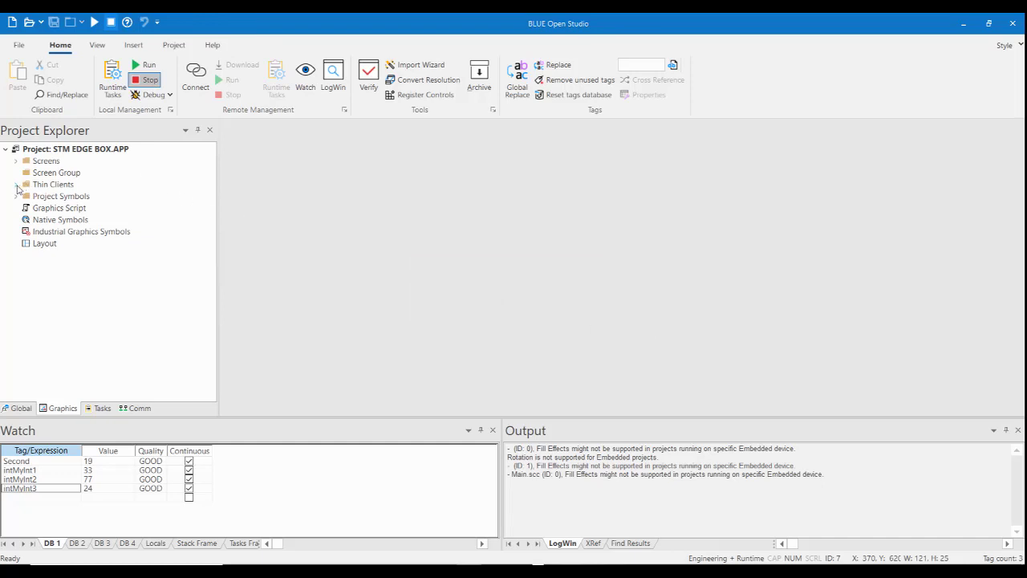
# Open the area settings of the Mobile Access thin client configuration, agreeing to continue despite the Windows Embedded Compact limitation.
pyautogui.click(17, 186)
pyautogui.click(51, 209)
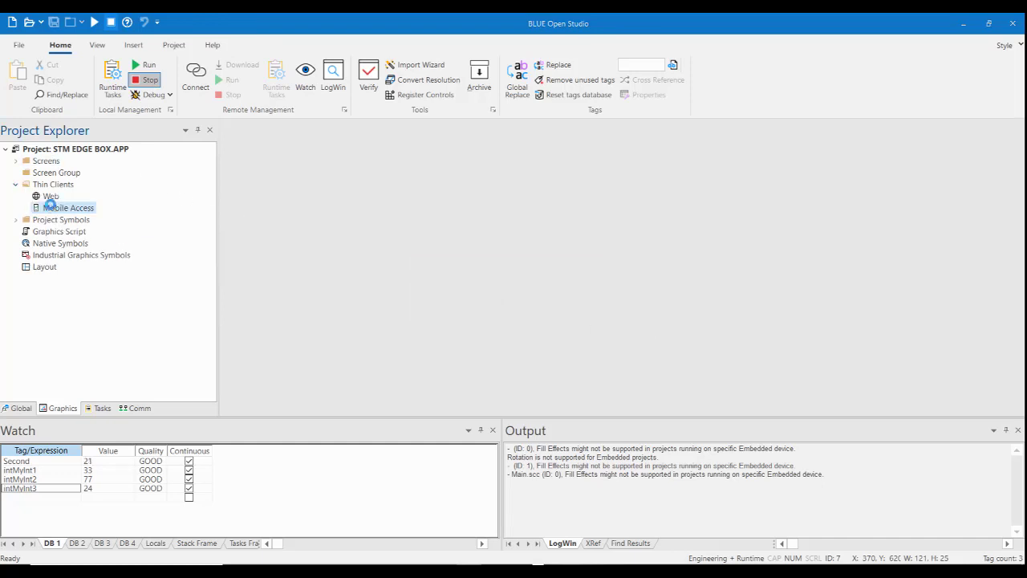
pyautogui.doubleClick(51, 208)
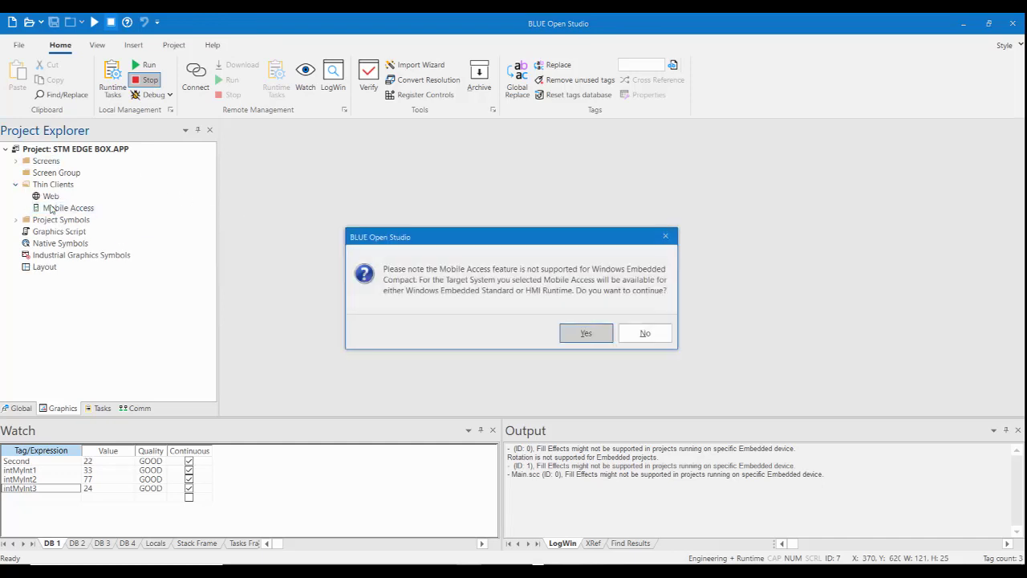
pyautogui.click(584, 335)
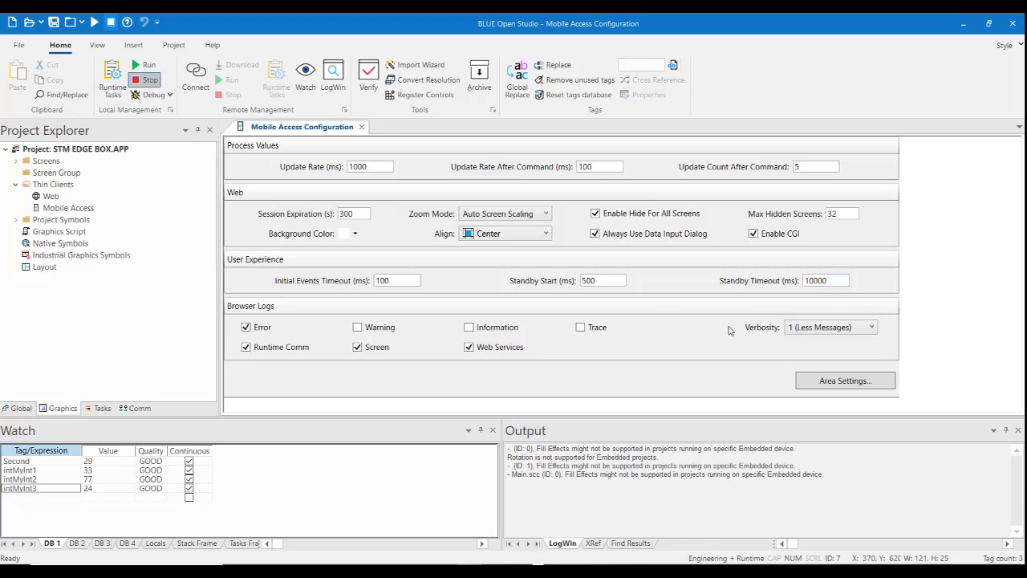
pyautogui.click(835, 381)
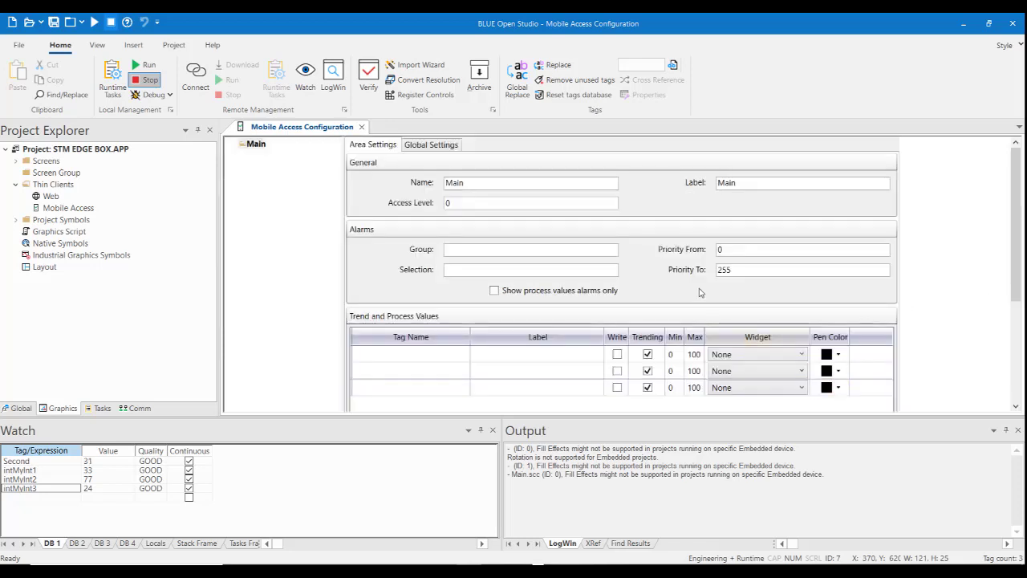
# Add the main screen to the Main area's Screens list with the label Main.
pyautogui.scroll(-4, 690, 298)
pyautogui.click(450, 394)
pyautogui.click(447, 394)
pyautogui.click(430, 407)
pyautogui.click(486, 393)
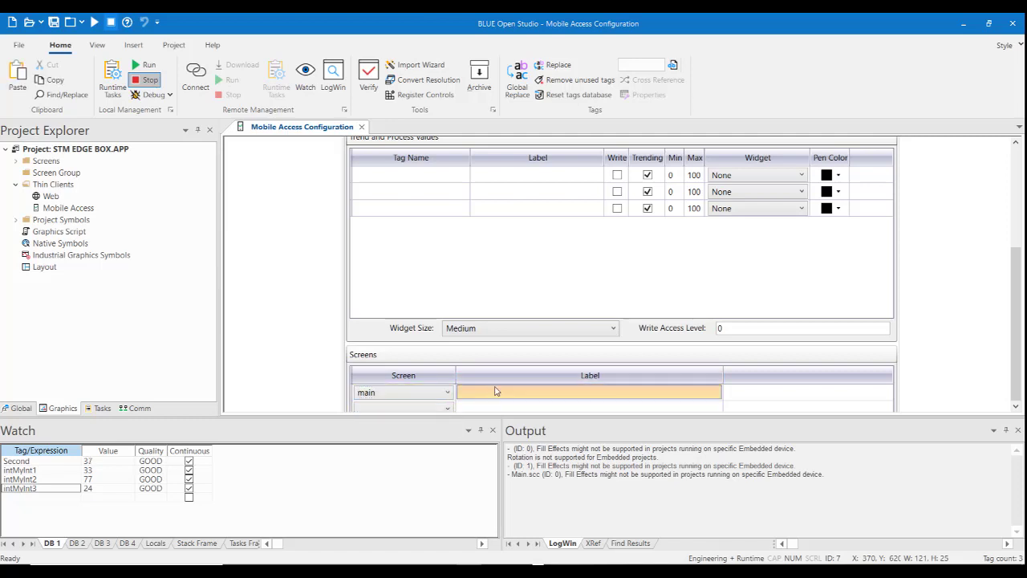
pyautogui.write('Main')
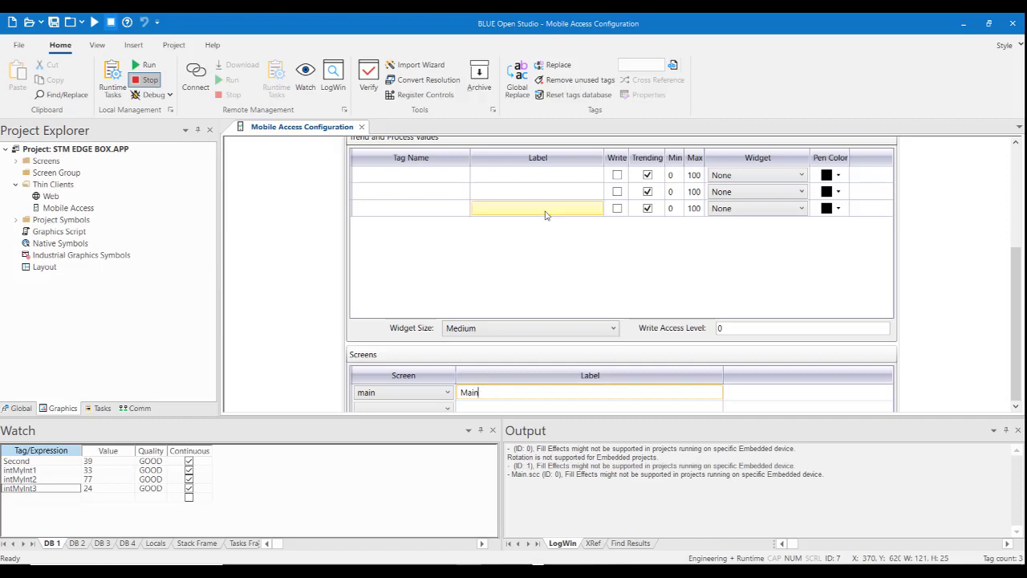
pyautogui.press('Return')
# Add the system integer tag Second as the first row of Trend and Process Values.
pyautogui.click(454, 174)
pyautogui.click(454, 174)
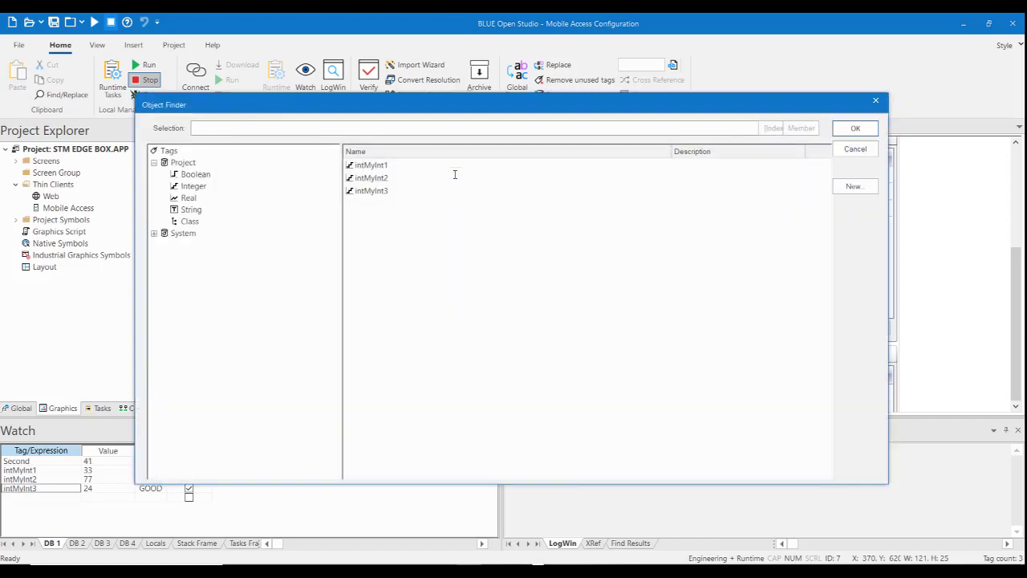
pyautogui.click(154, 232)
pyautogui.click(193, 257)
pyautogui.click(367, 319)
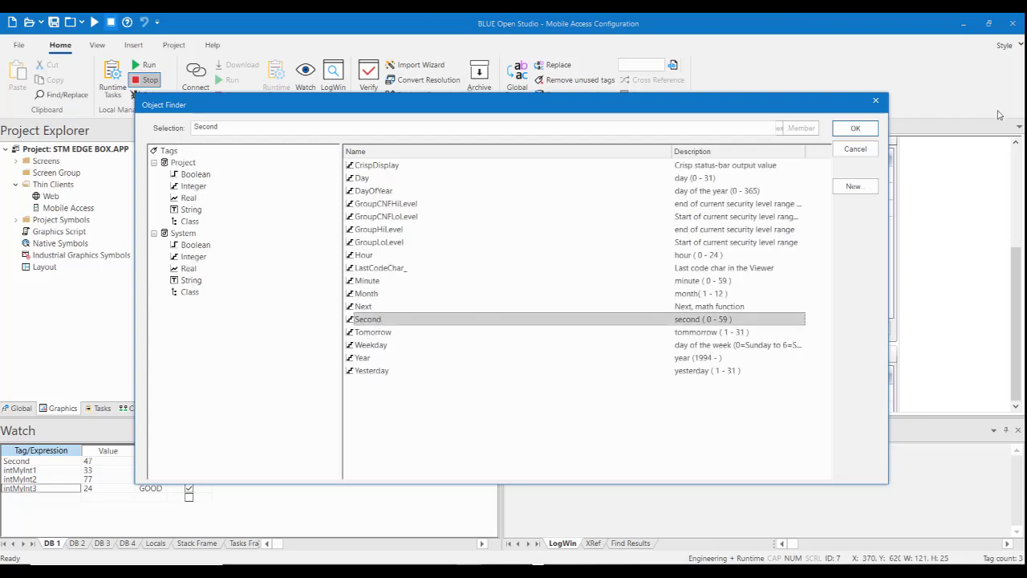
pyautogui.click(854, 128)
pyautogui.click(573, 179)
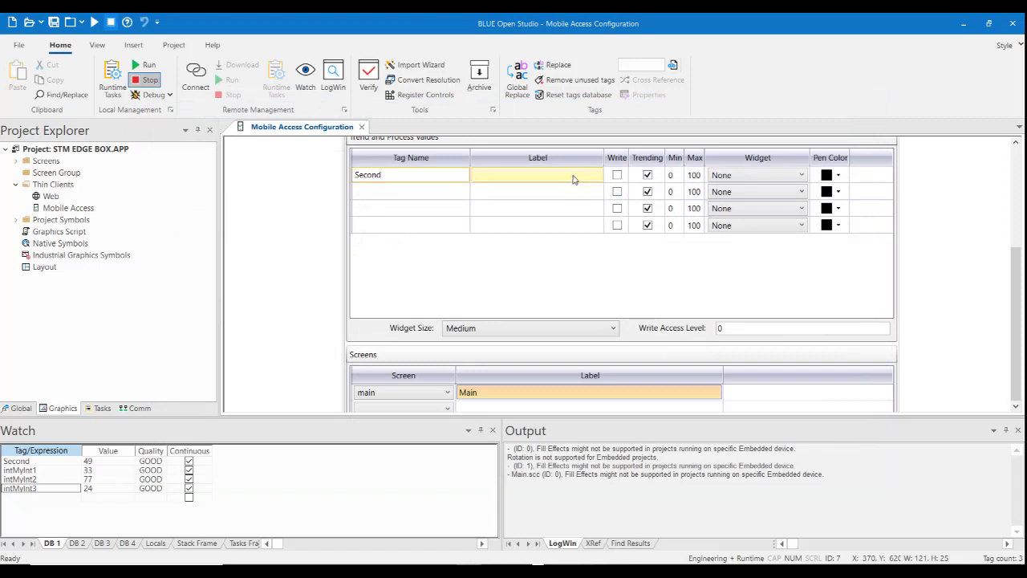
# Set the Second tag's widget to Circular Gauge, then save and close the Mobile Access configuration.
pyautogui.click(801, 175)
pyautogui.click(800, 175)
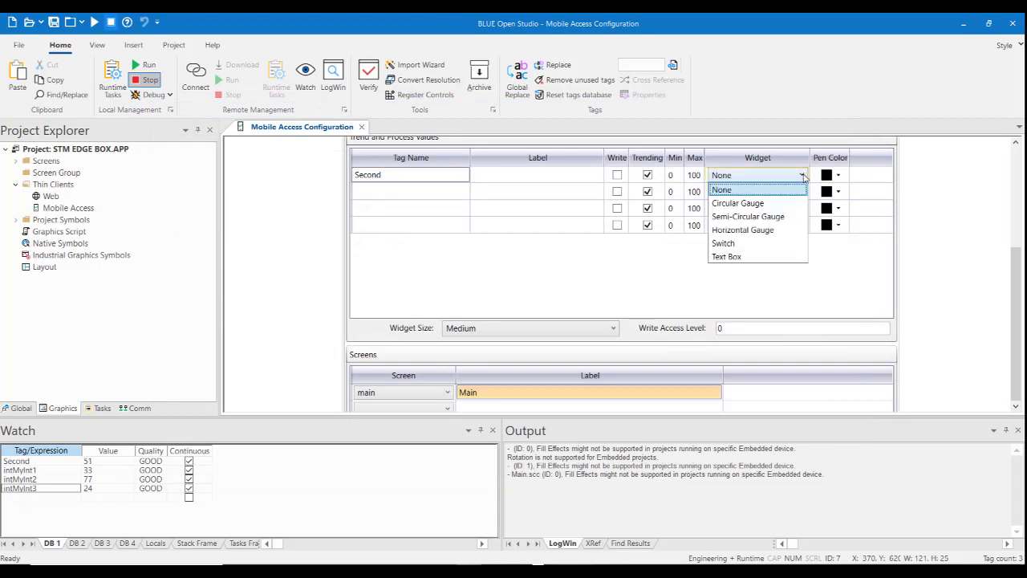
pyautogui.click(779, 206)
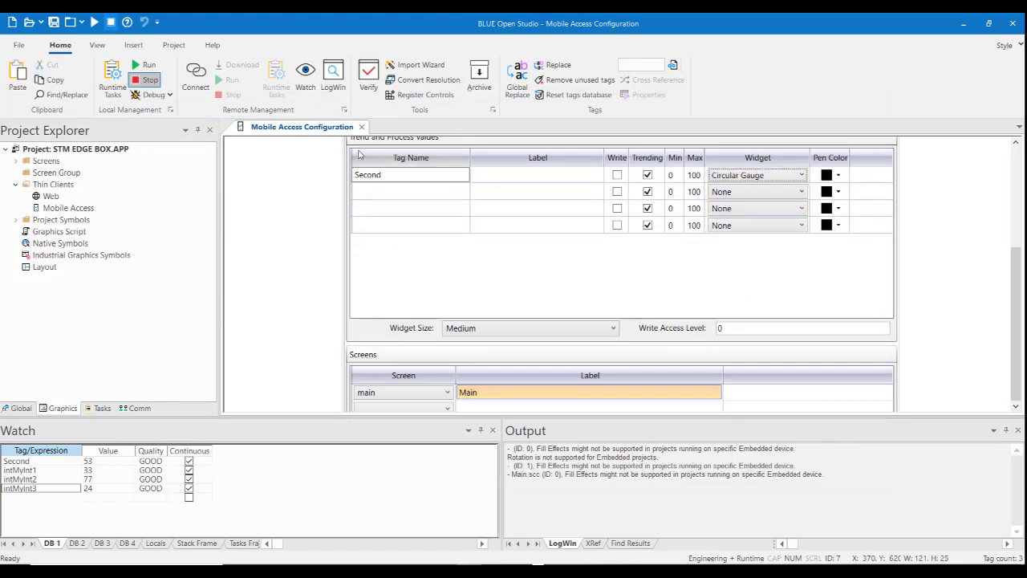
pyautogui.rightClick(323, 133)
pyautogui.click(332, 138)
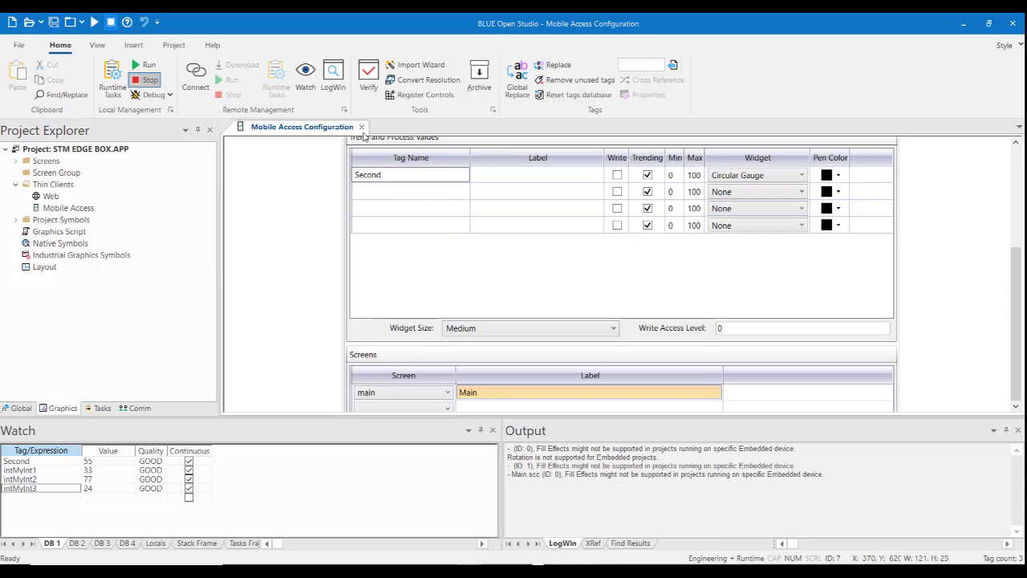
pyautogui.click(362, 127)
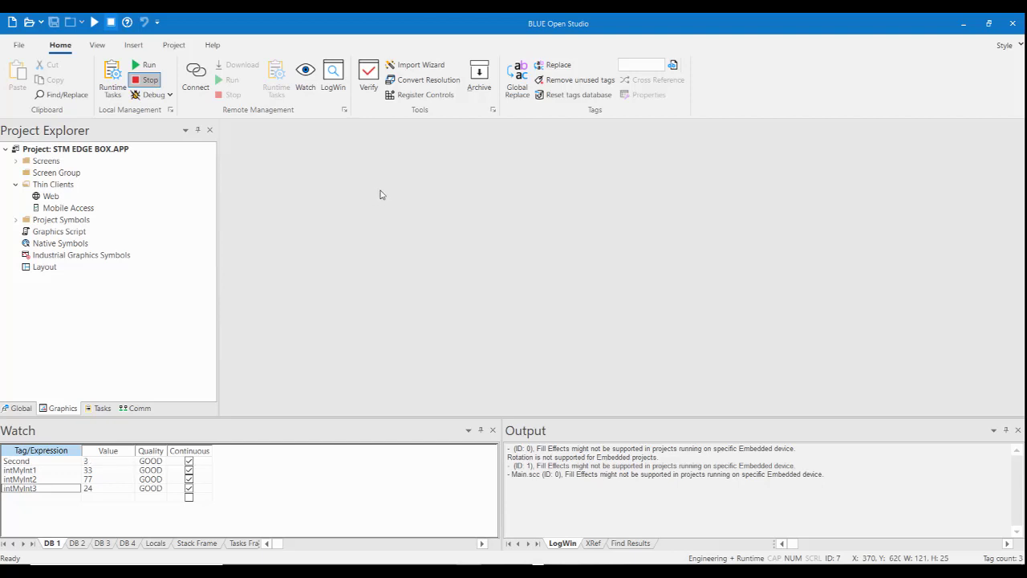
# Connect Remote Management to the target station at 192.168.1.80 and download the project with Only newer files disabled.
pyautogui.click(197, 85)
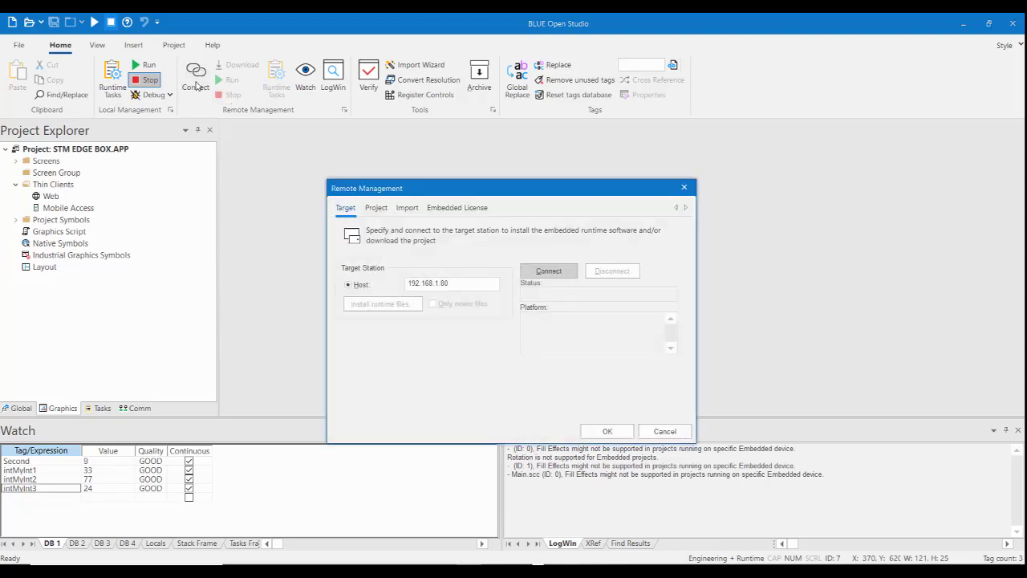
pyautogui.click(559, 274)
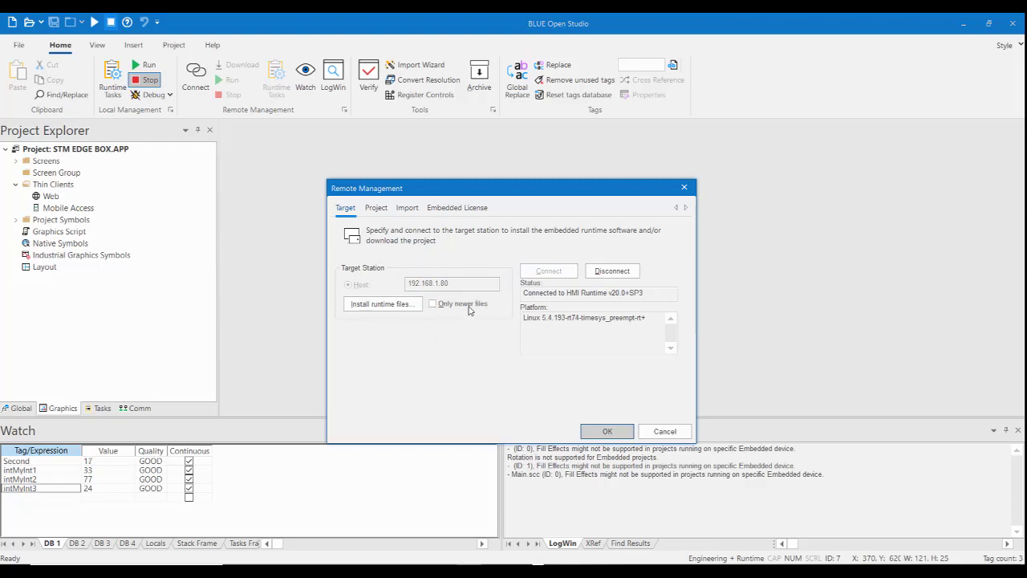
pyautogui.click(375, 208)
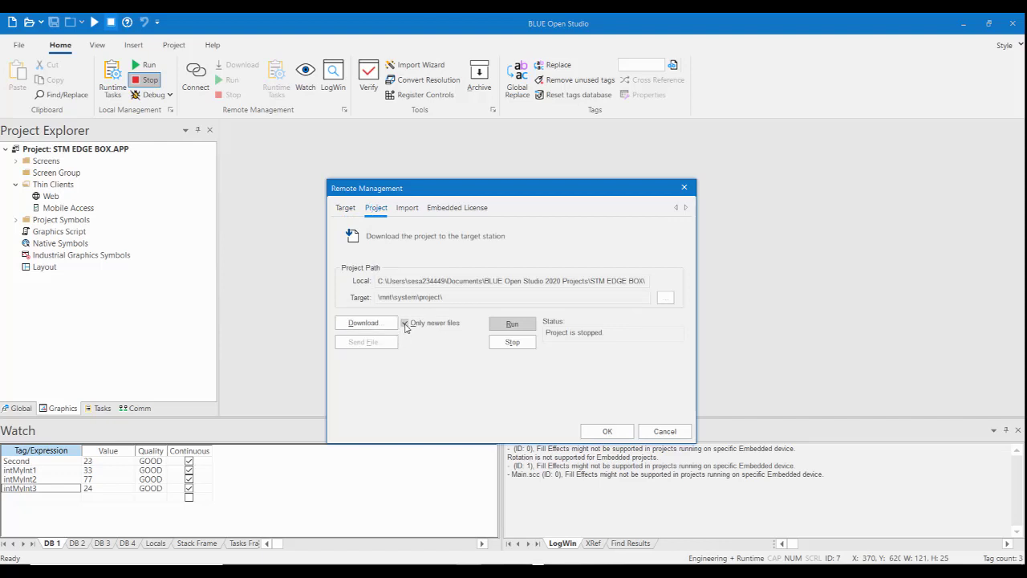
pyautogui.click(405, 323)
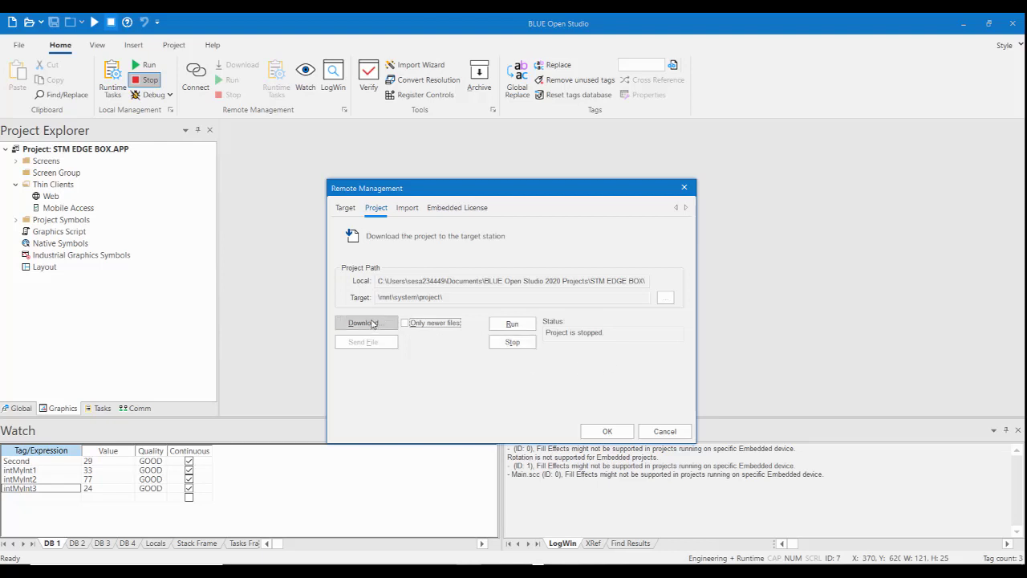
pyautogui.click(369, 322)
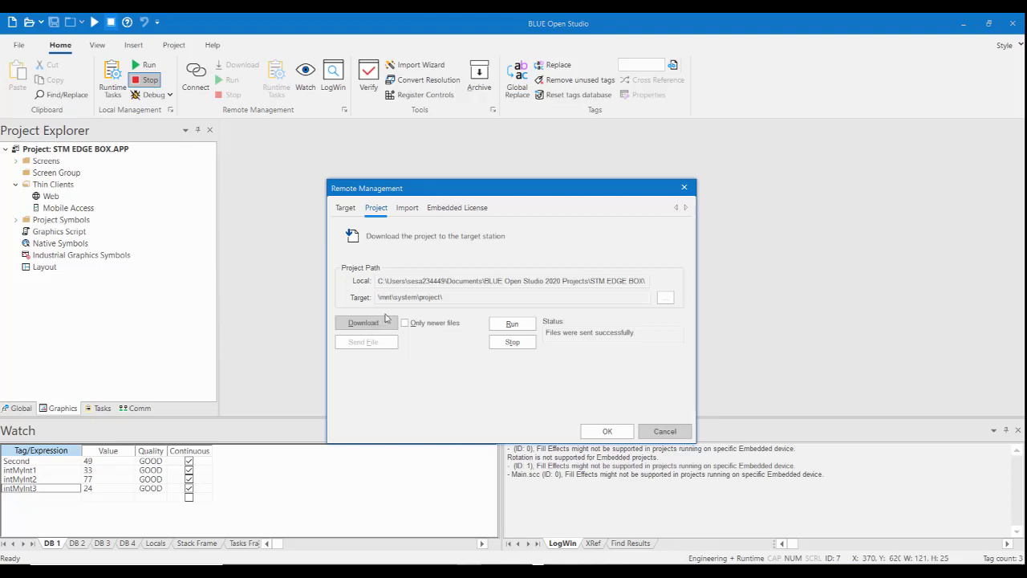
# Run the downloaded project on the target station and disconnect Remote Management from it.
pyautogui.click(512, 325)
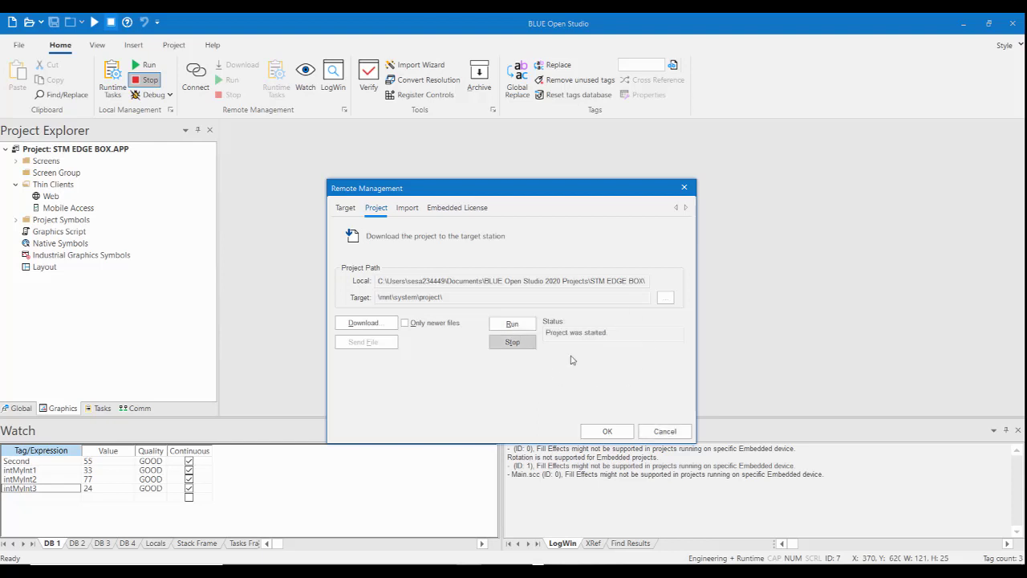
pyautogui.click(346, 208)
pyautogui.click(382, 209)
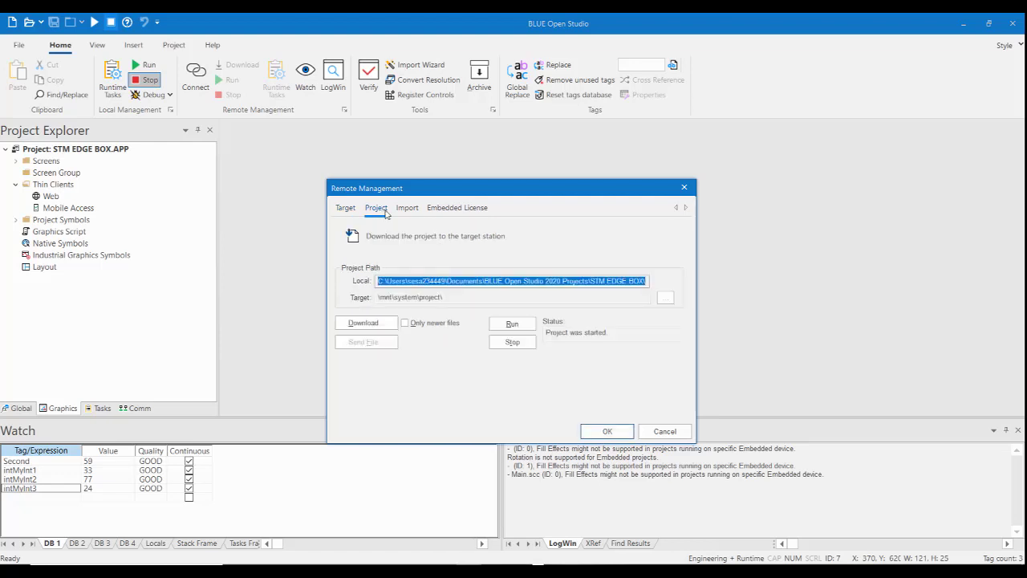
pyautogui.click(348, 210)
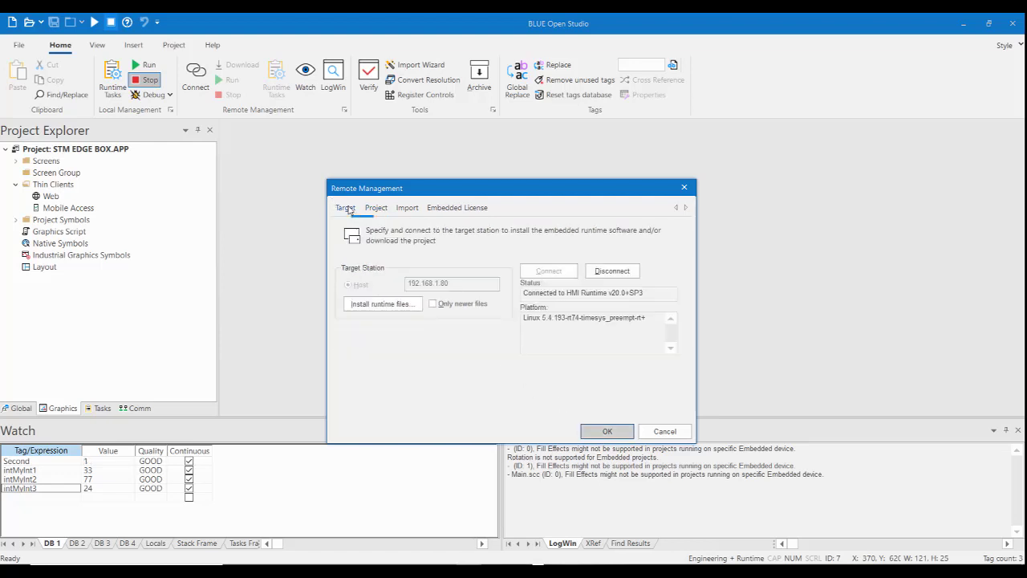
pyautogui.click(618, 273)
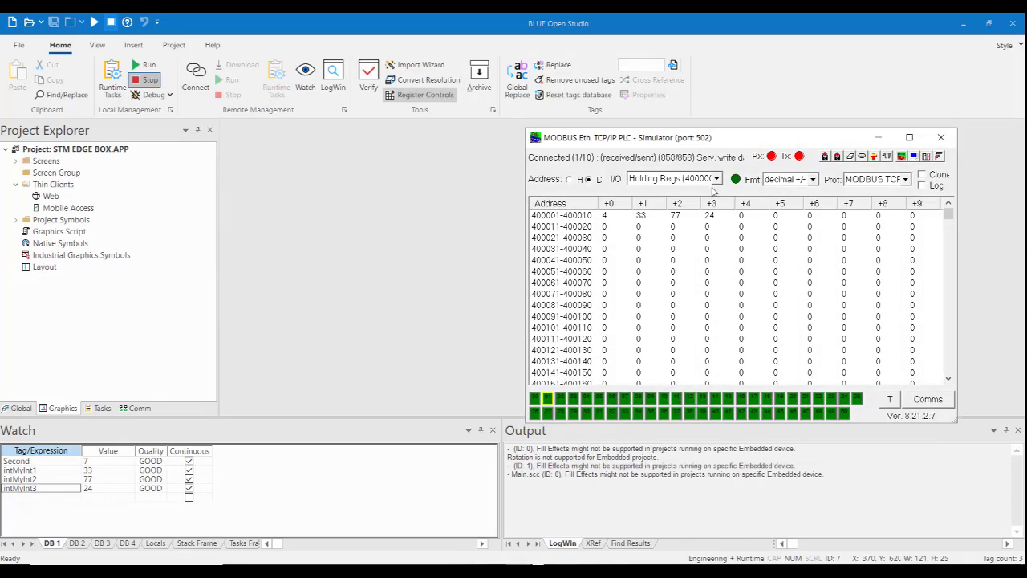
pyautogui.moveTo(758, 141); pyautogui.dragTo(401, 142)
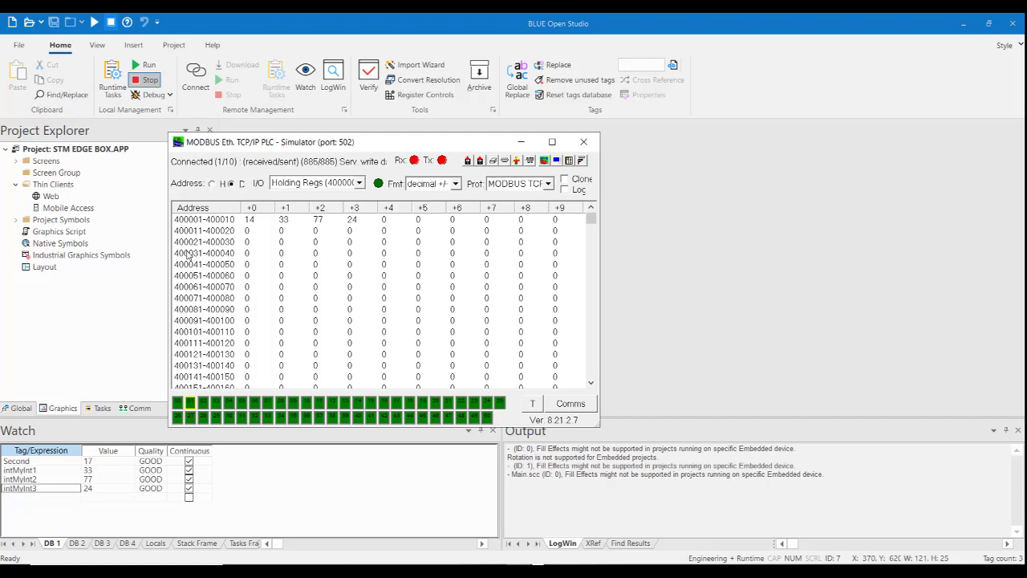
pyautogui.click(521, 142)
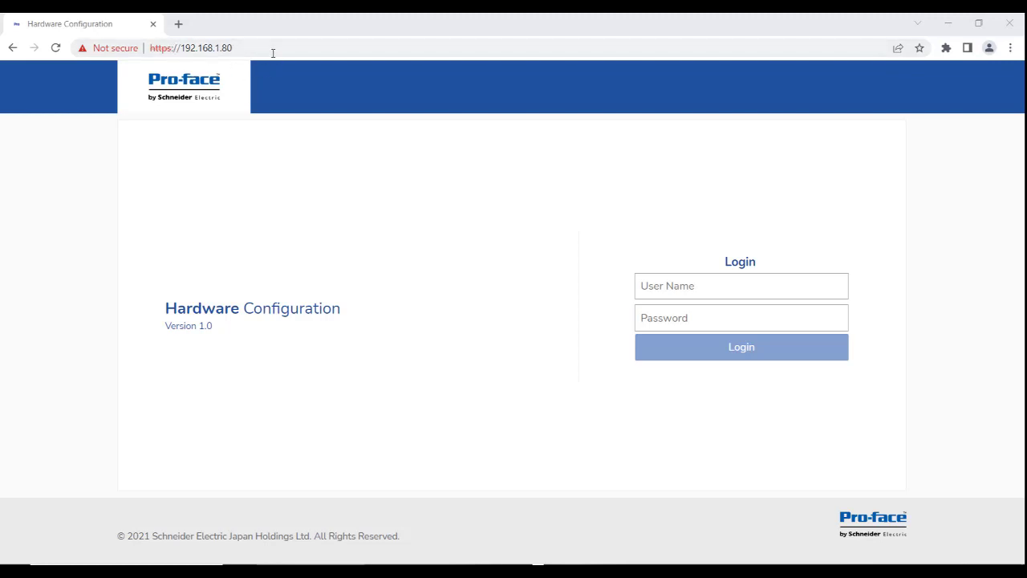
pyautogui.click(251, 47)
pyautogui.click(252, 47)
pyautogui.write('/')
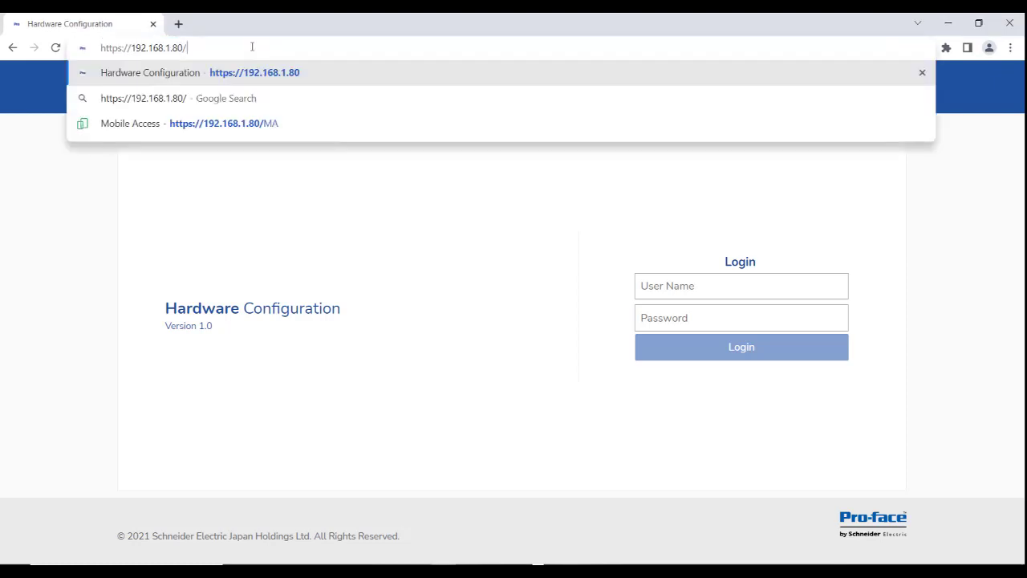
pyautogui.write('MA')
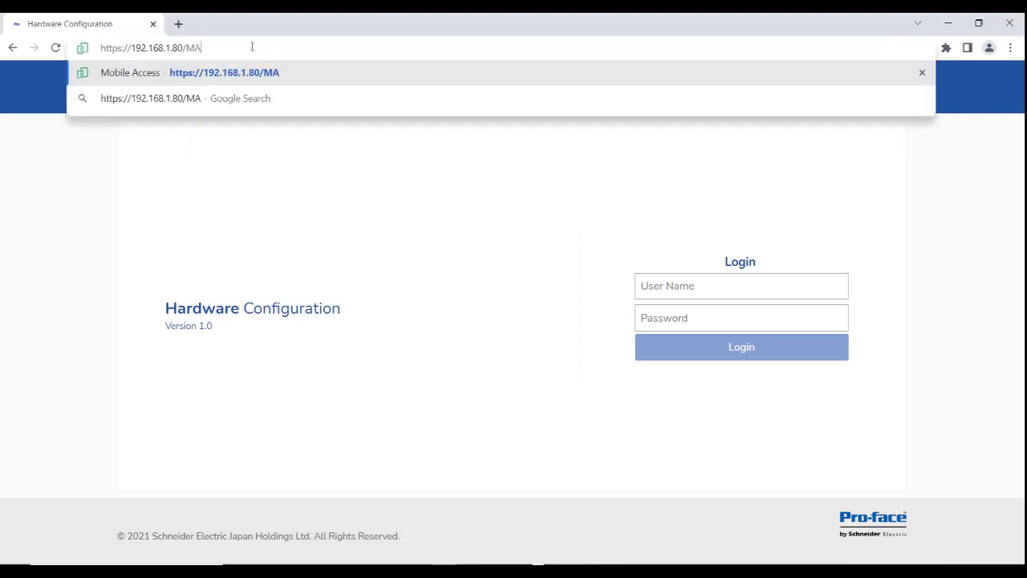
pyautogui.press('Return')
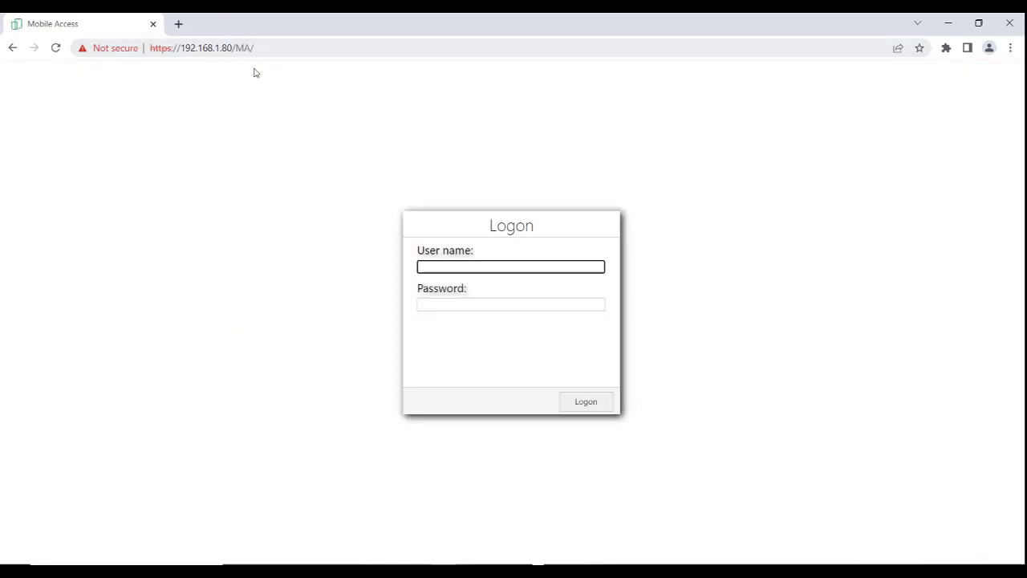
# Log on to Mobile Access with the credentials left blank and open the Main screen.
pyautogui.click(592, 405)
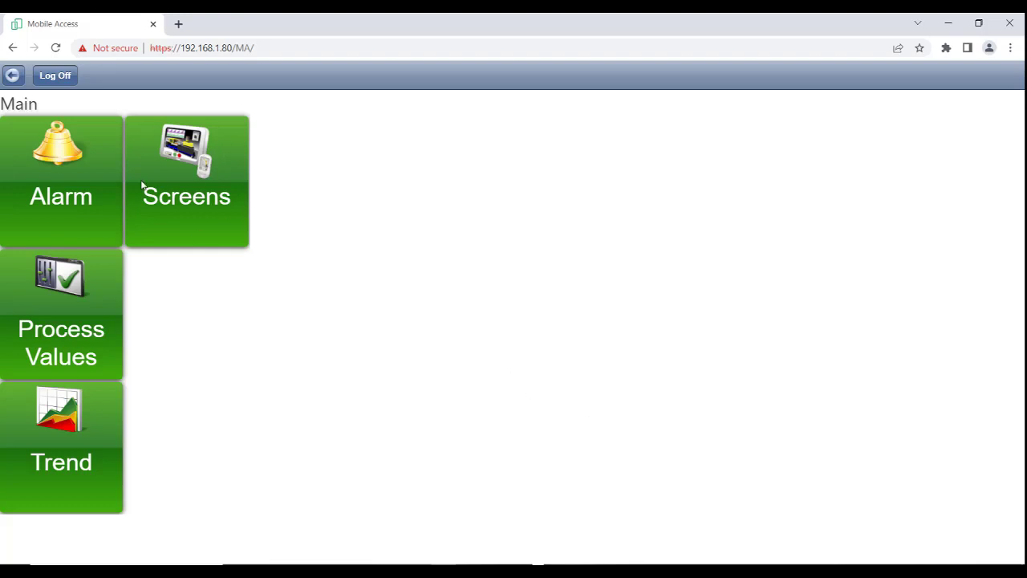
pyautogui.click(195, 179)
pyautogui.click(55, 111)
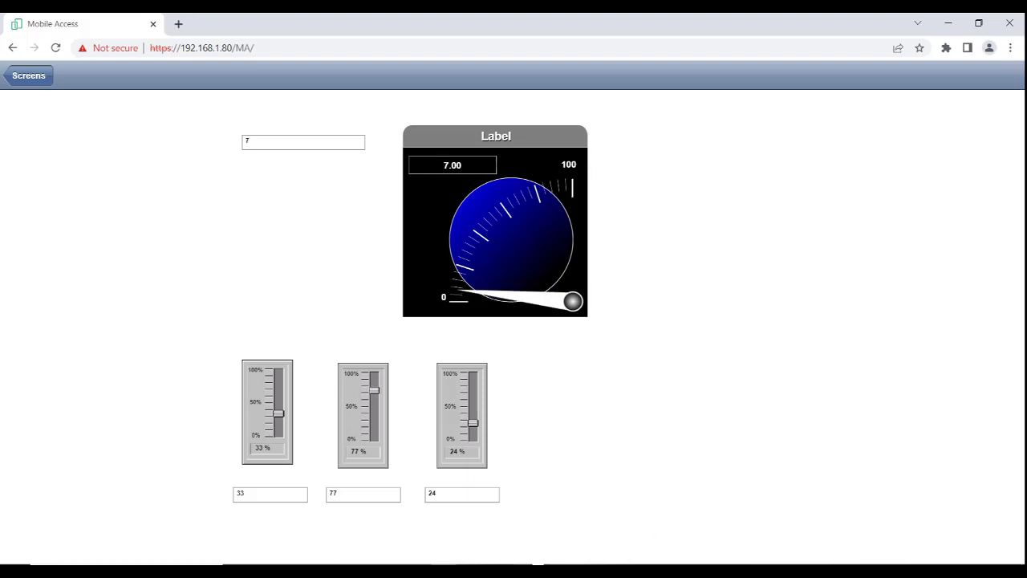
# Bring up the Modbus simulator over the web screen and raise the first slider to about 92%.
pyautogui.click(617, 570)
pyautogui.moveTo(408, 146); pyautogui.dragTo(753, 114)
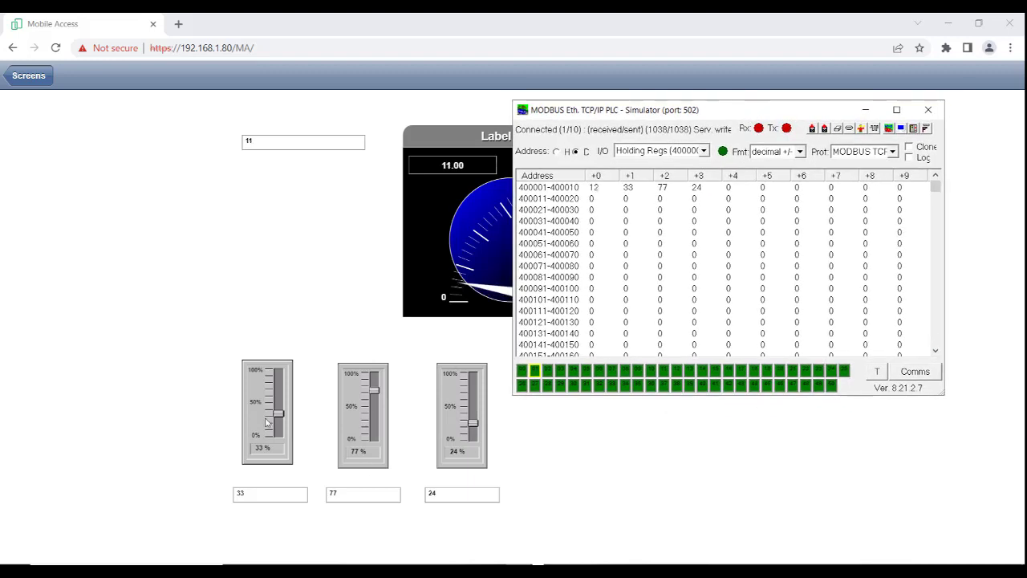
pyautogui.moveTo(278, 416); pyautogui.dragTo(280, 377)
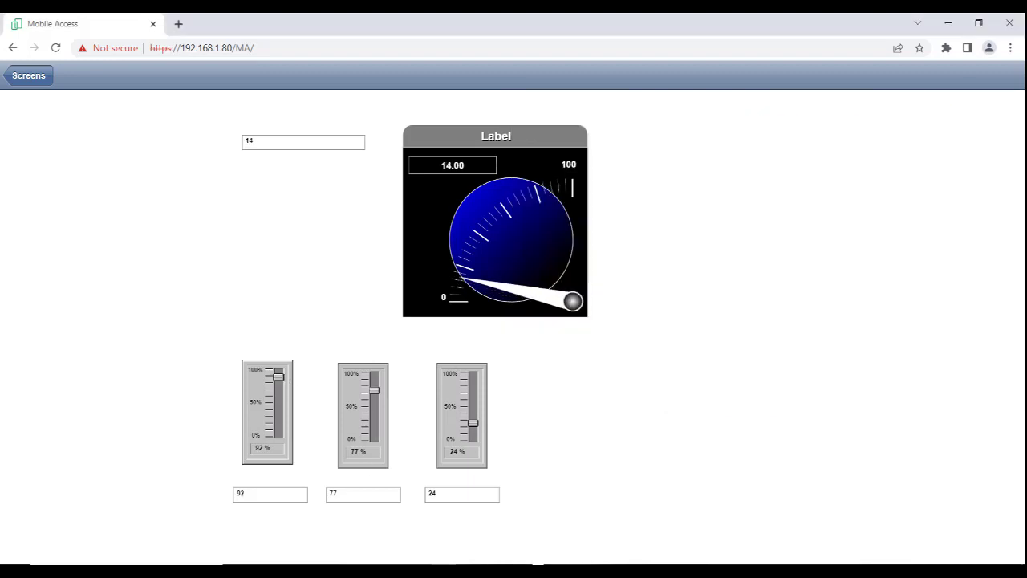
# Minimize BLUE Open Studio and arrange the restored browser window and the Modbus simulator side by side.
pyautogui.click(617, 570)
pyautogui.click(978, 23)
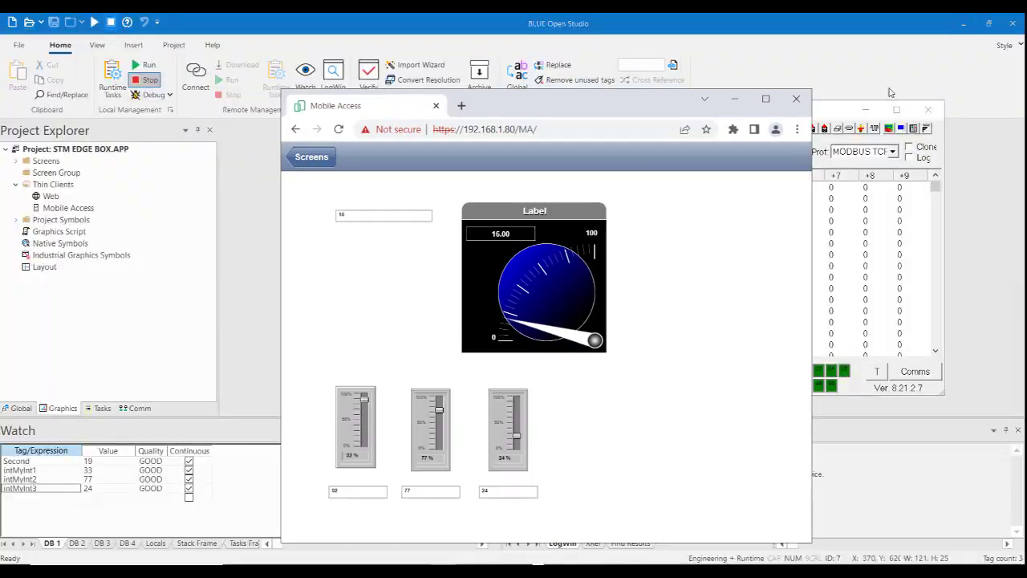
pyautogui.click(959, 27)
pyautogui.moveTo(672, 104); pyautogui.dragTo(396, 80)
pyautogui.moveTo(611, 111); pyautogui.dragTo(664, 174)
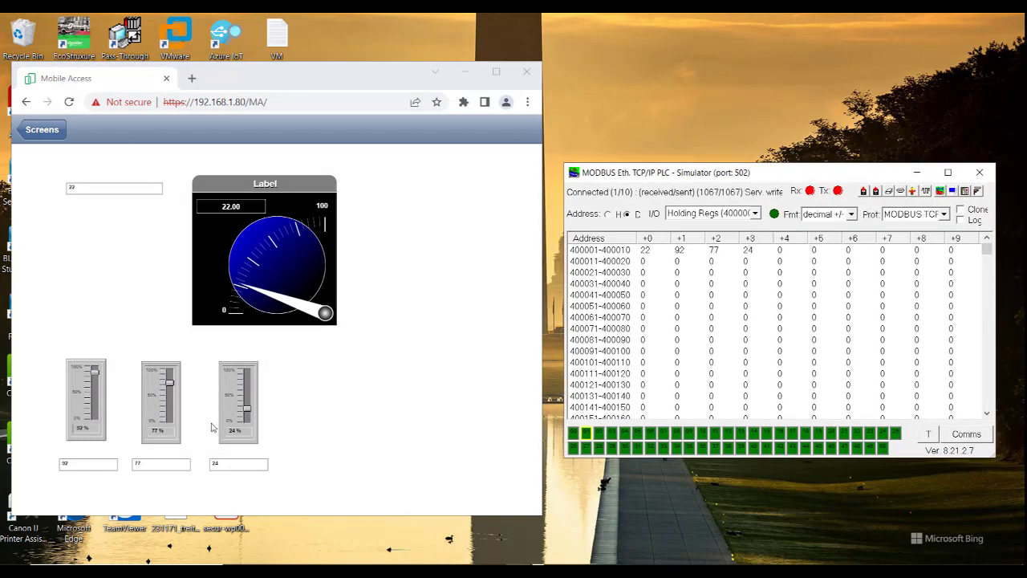
# Set the second slider on the web screen to about 15% and the third to about 88%.
pyautogui.click(169, 405)
pyautogui.moveTo(169, 404); pyautogui.dragTo(169, 413)
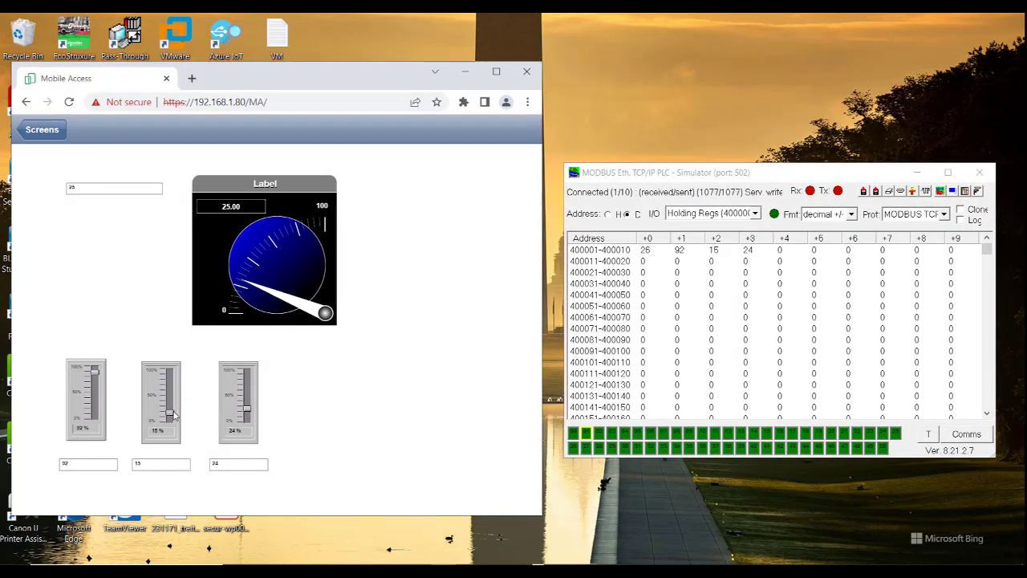
pyautogui.moveTo(247, 408); pyautogui.dragTo(249, 375)
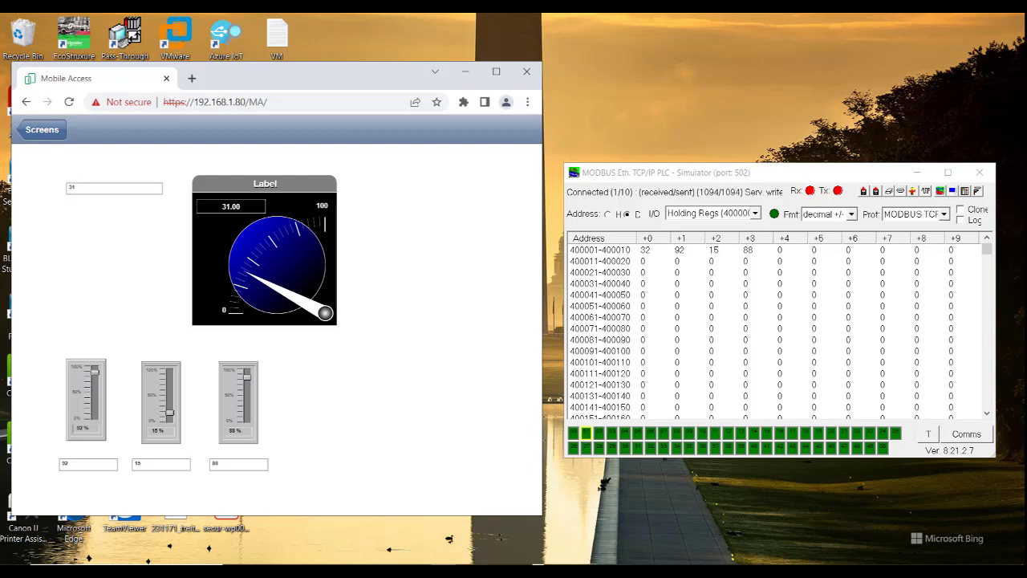
pyautogui.click(760, 522)
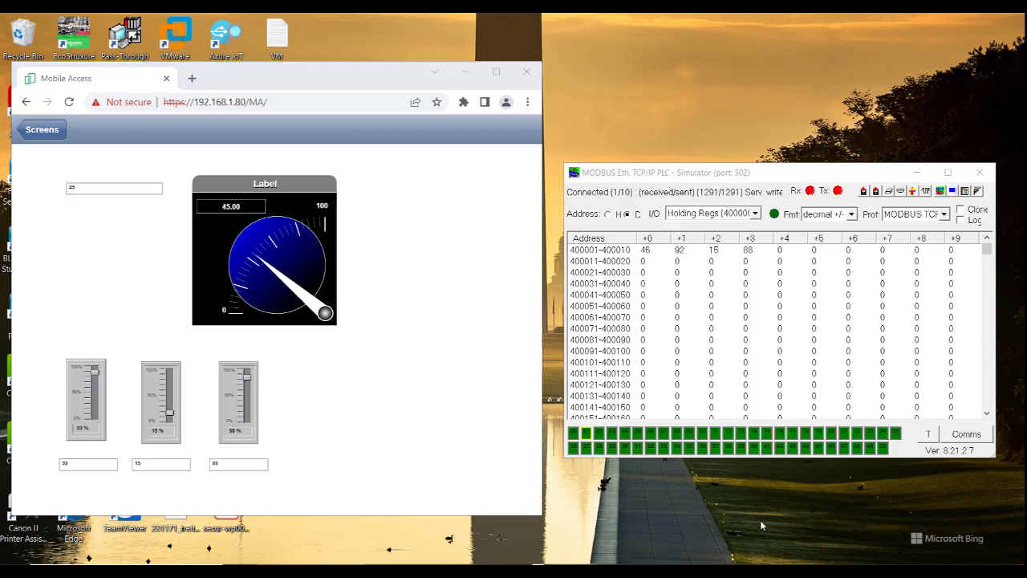